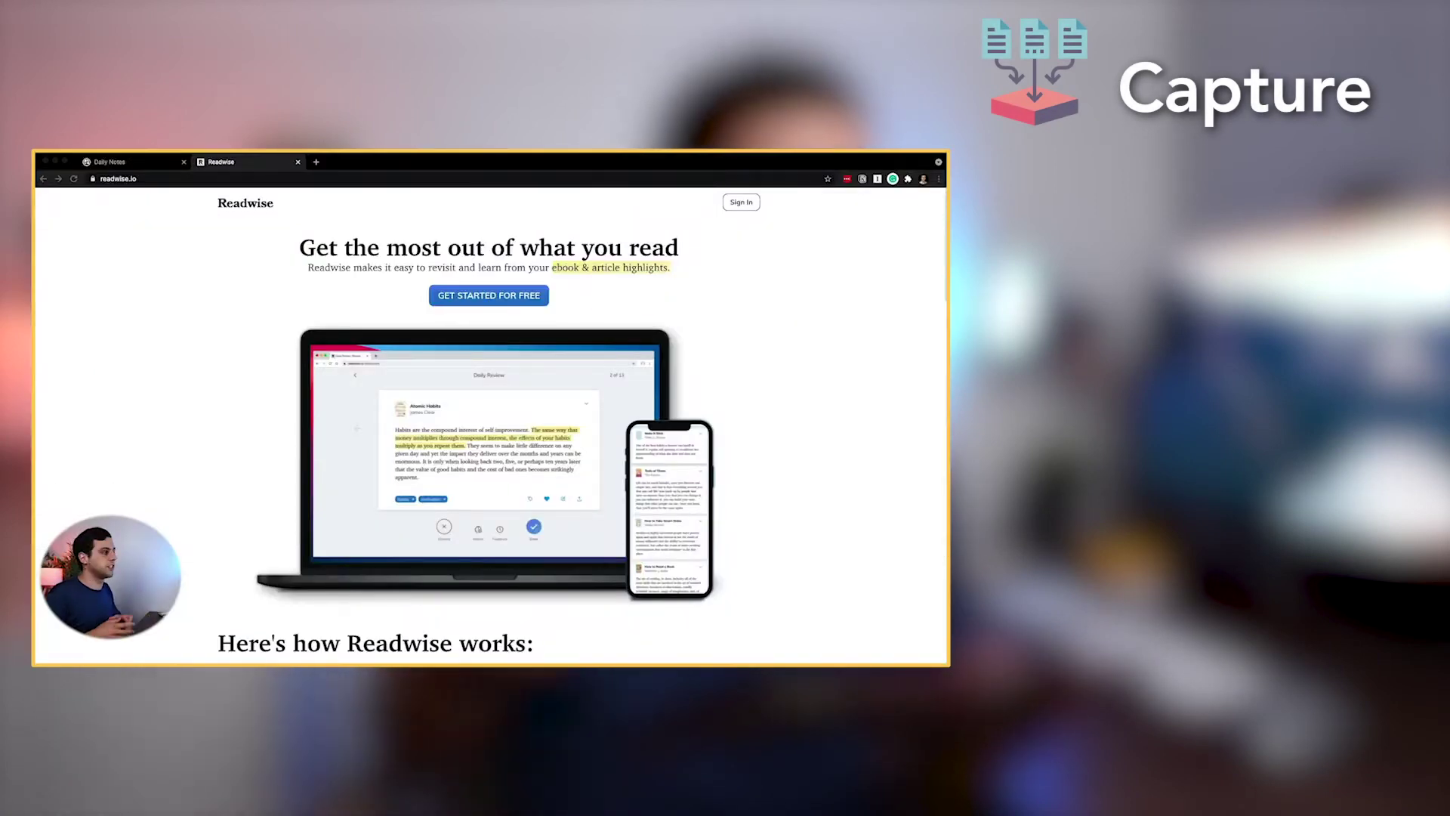
- Scroll down the Readwise homepage's overview of the Readwise-to-Roam workflow
scroll(491, 416, down, 5)
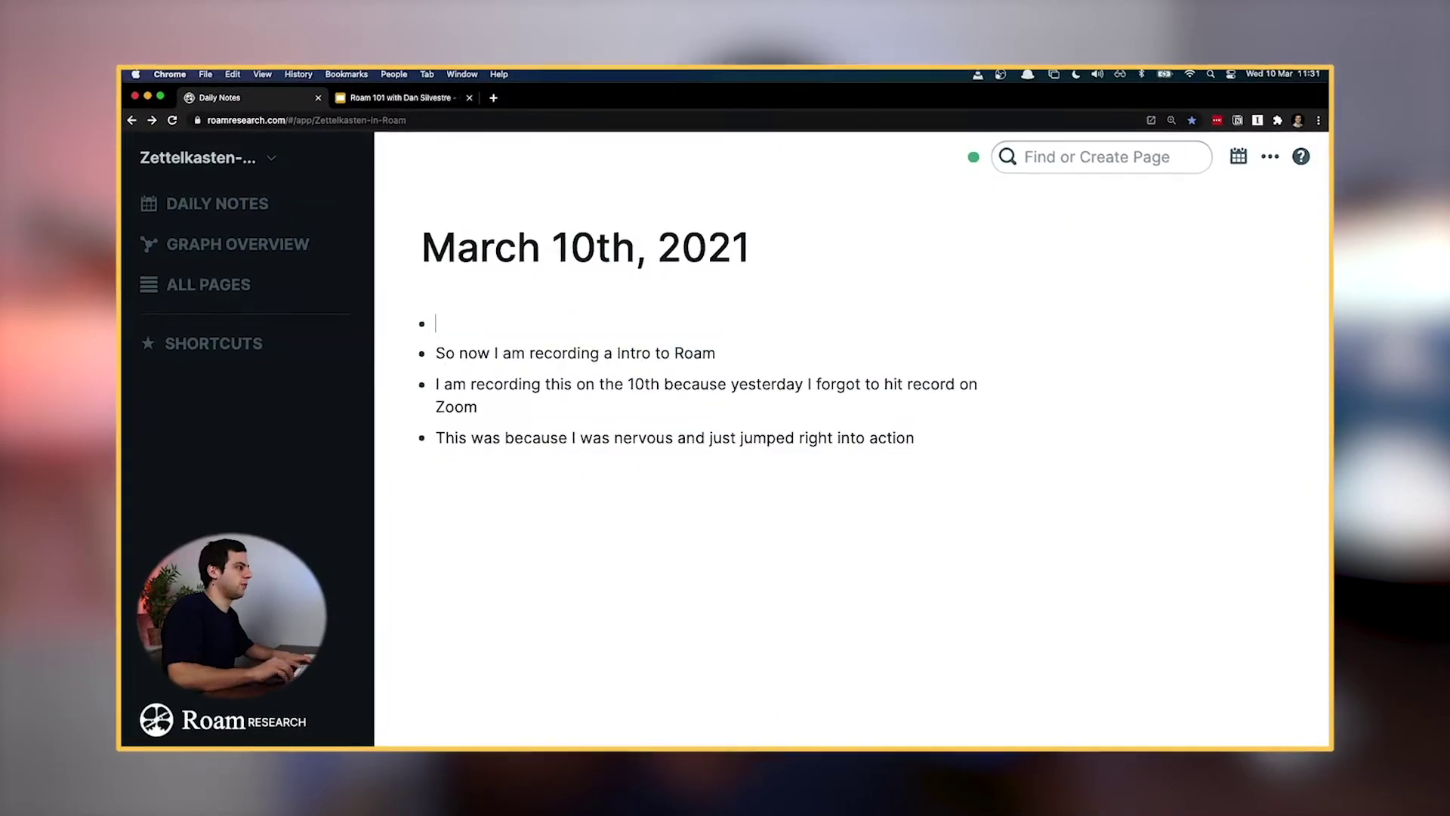
- Type 'Intro to Roam' and nest the following lines beneath it
text(Intro to Roam)
key(Tab)
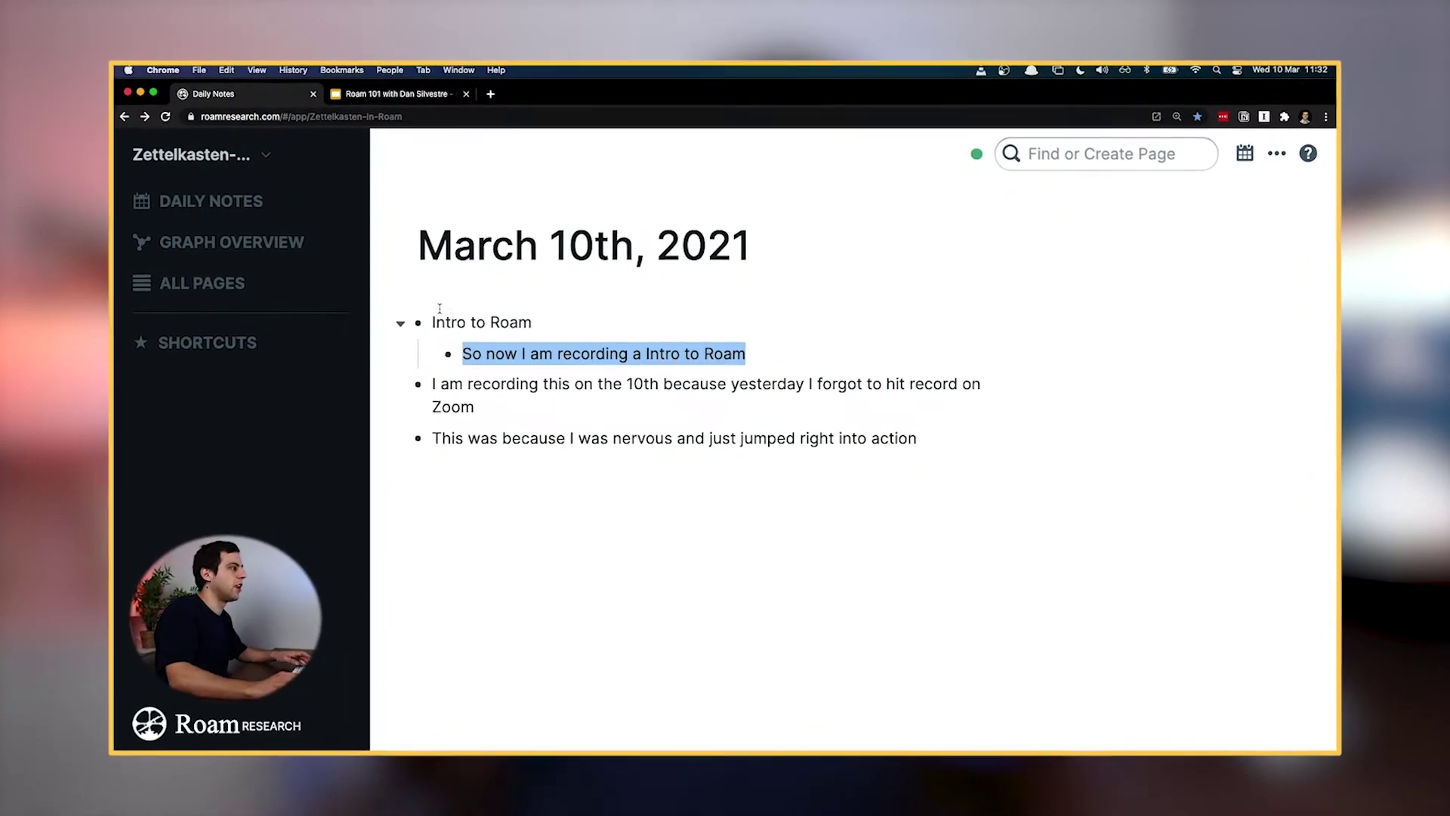
click(433, 384)
key(Tab)
key(Down)
key(Down)
- Add a top-level 'Yesterday I watched a football match' bullet with 'It was Juventus vs Porto' and 'Porto won' beneath it
key(Tab)
key(Return)
text(Yesterday I watched a football match)
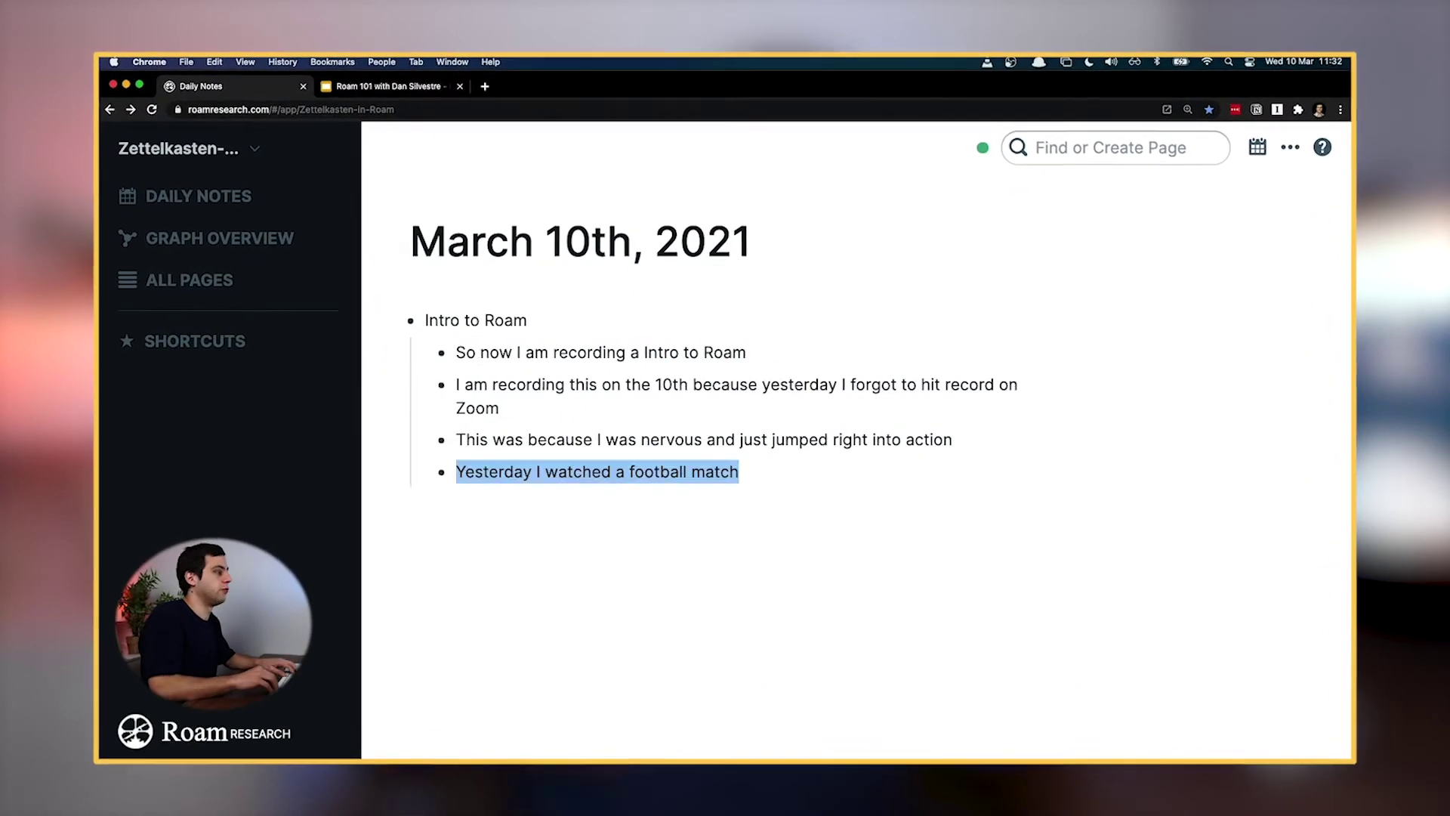
key(shift+Tab)
key(Return)
- Collapse the nested notes and start an outline with Intro, Main Point 1 and Argument 1
key(Tab)
text(It was Juventus vs Porto)
key(Return)
text(Porto won)
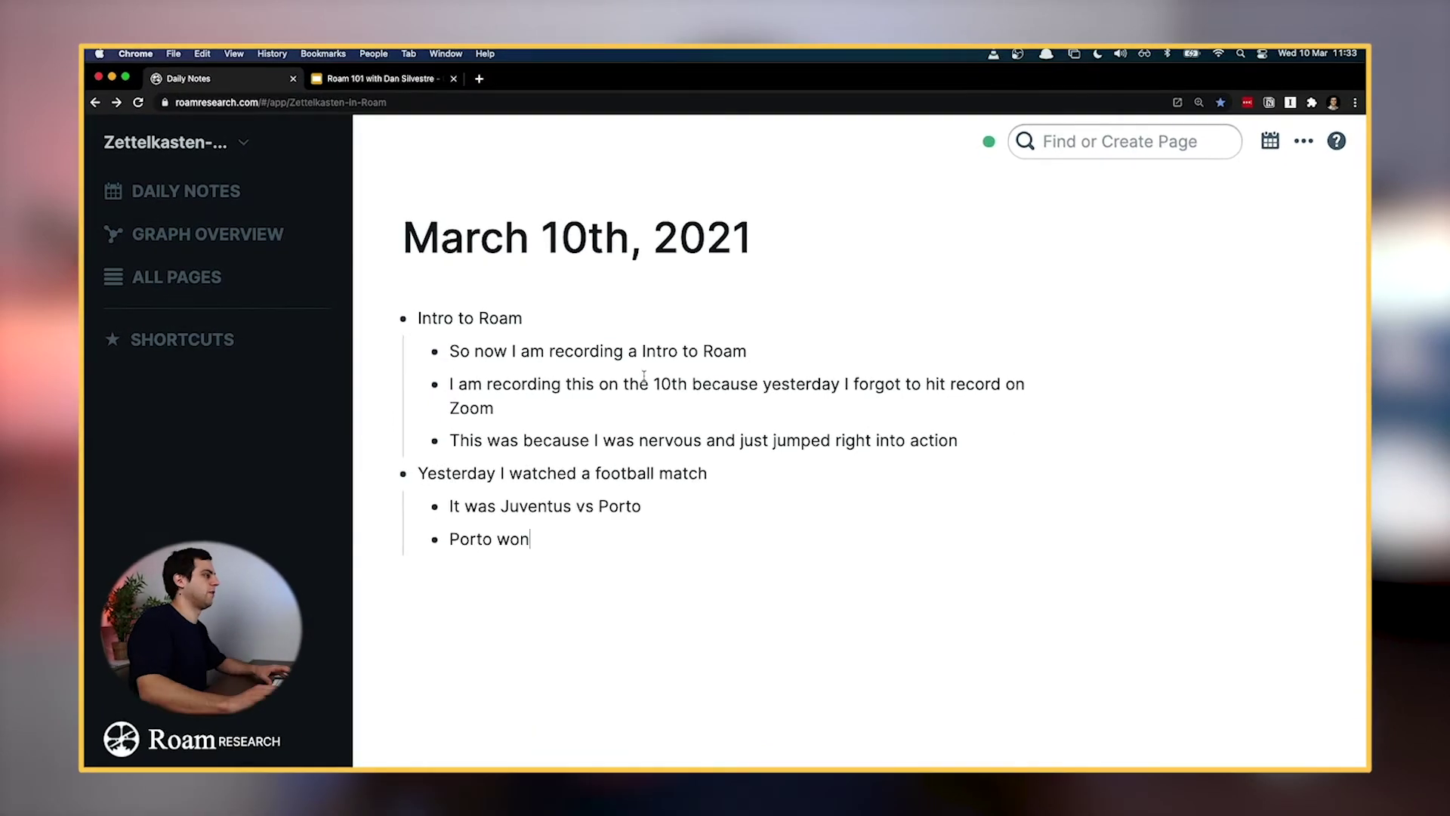
key(super+Up)
key(Return)
text(Intro)
key(Return)
text(Main Point 1)
key(Tab)
text(Argument 1)
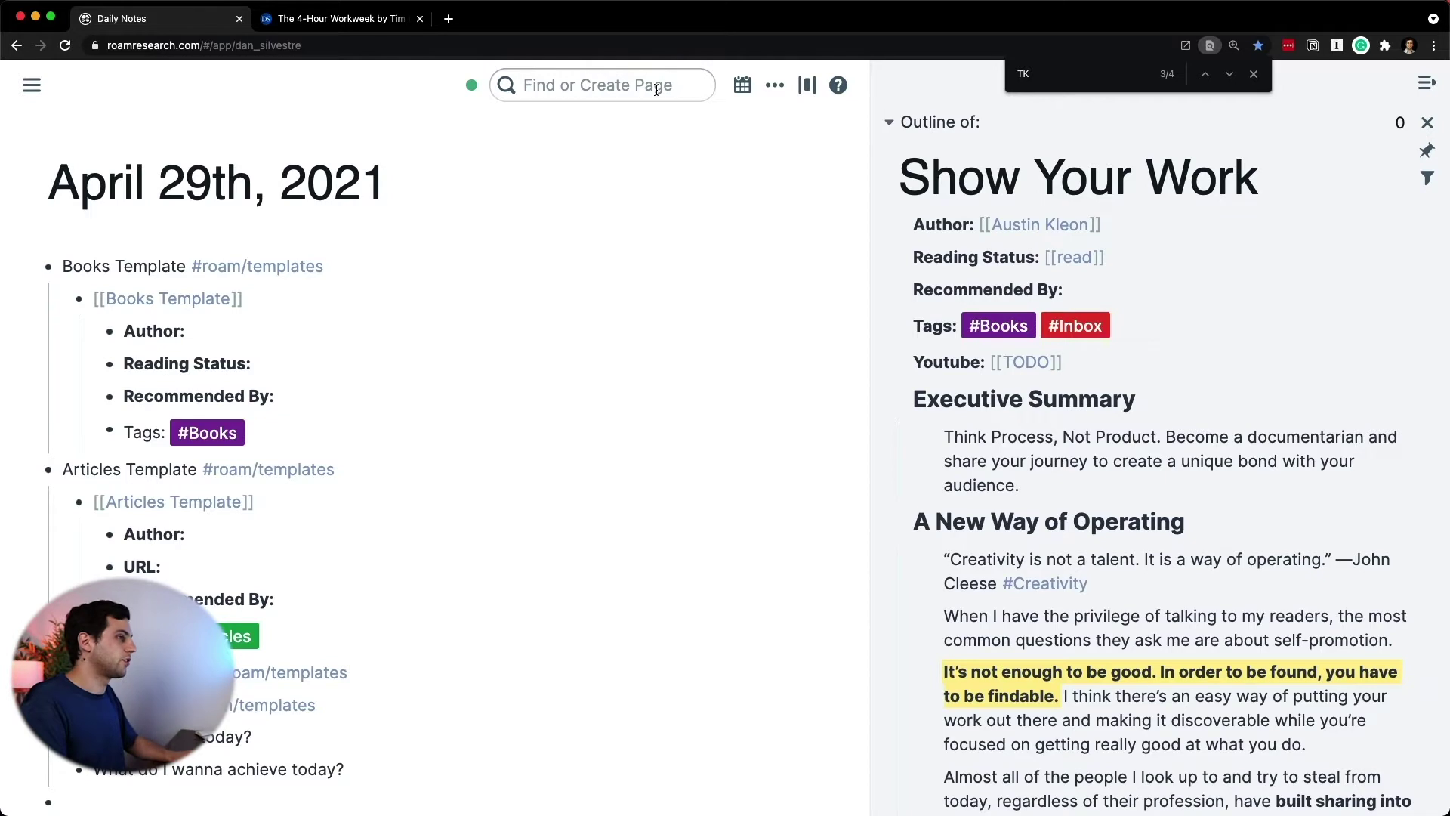
- Create a new page titled 'Show Your Work YouTube Video'
click(657, 86)
text(Show Your Work Y)
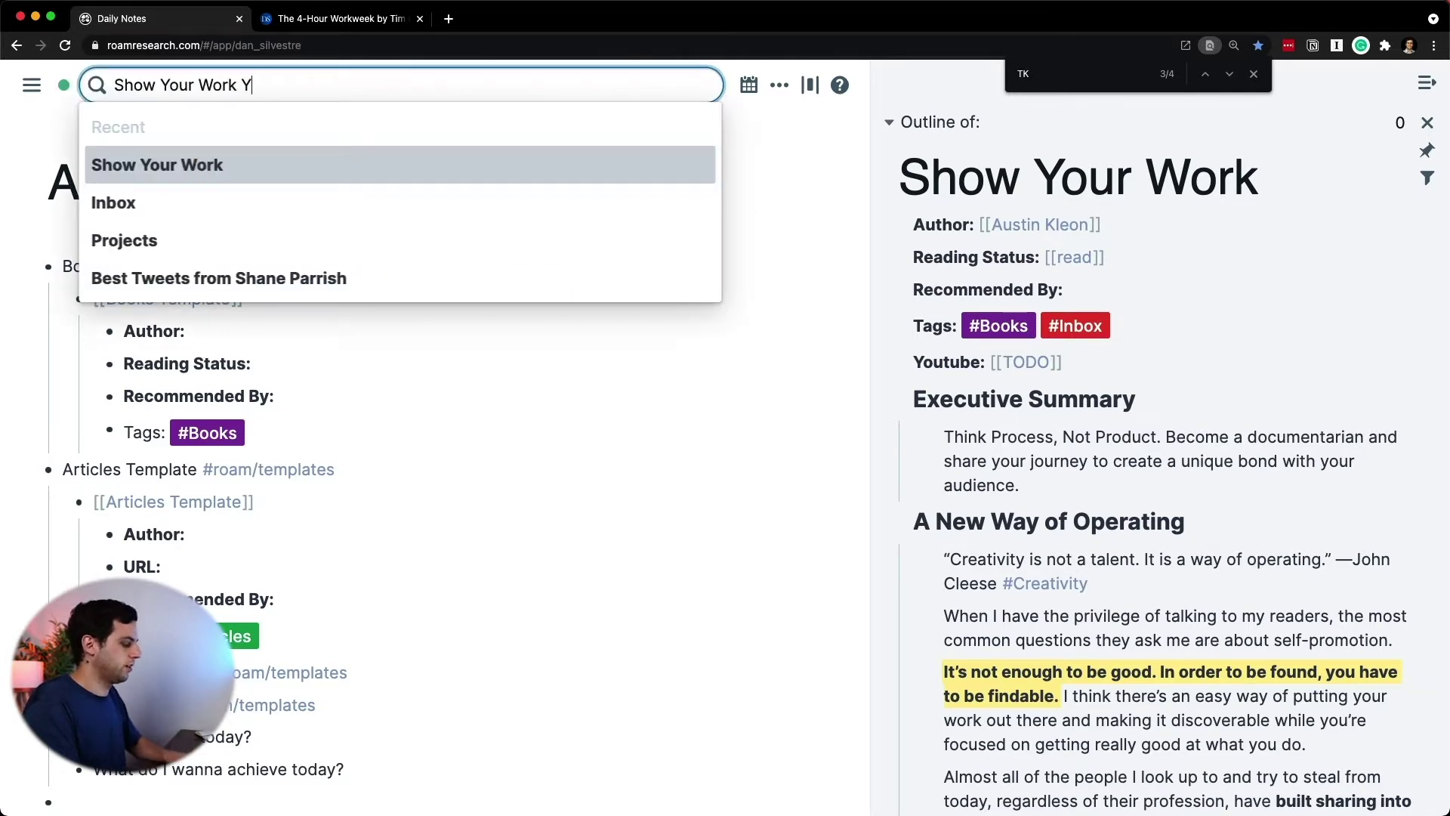
text(ouTube Video)
key(Return)
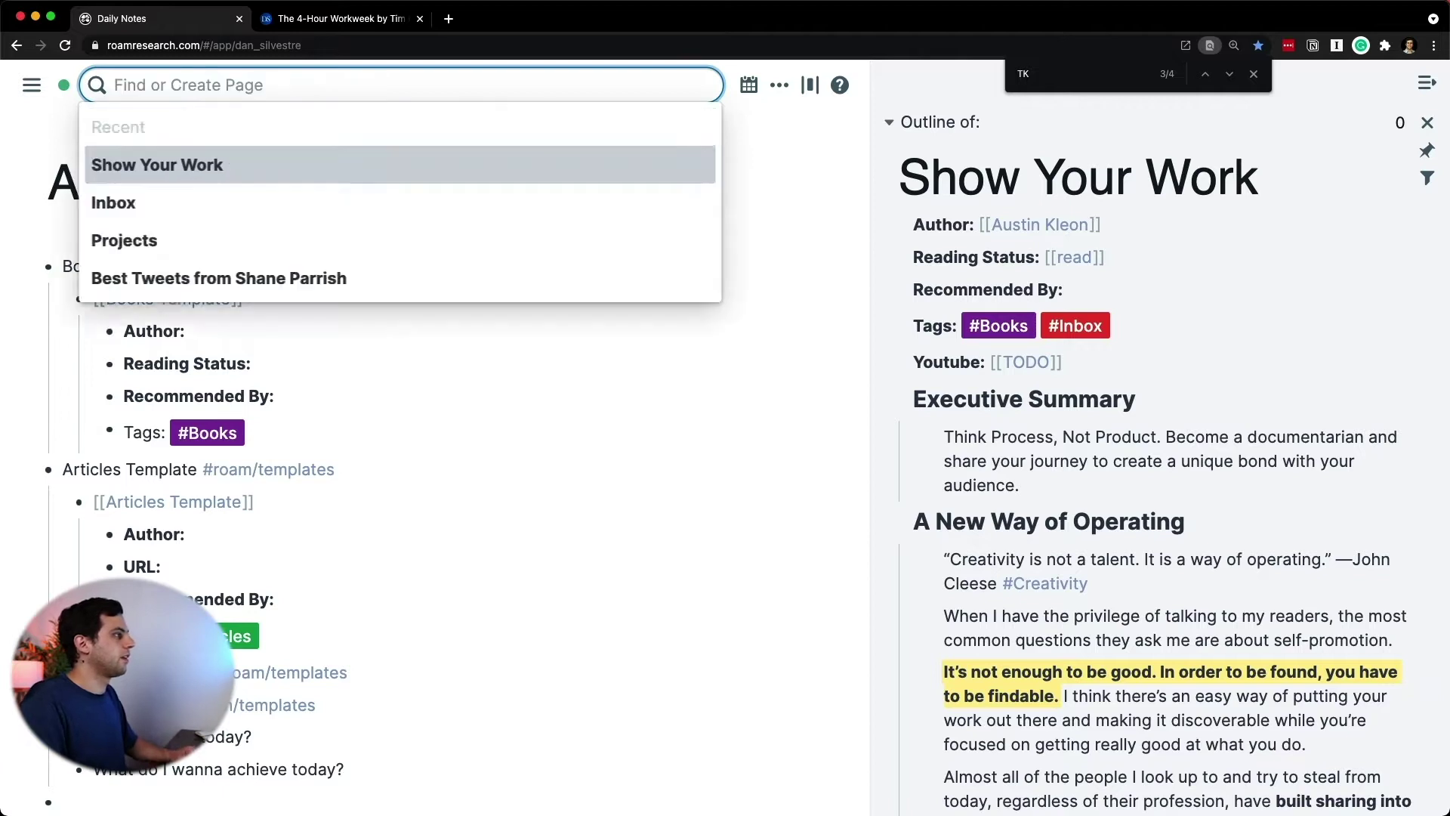
- Close the right sidebar and dismiss the find bar and a mistyped page search
key(super+slash)
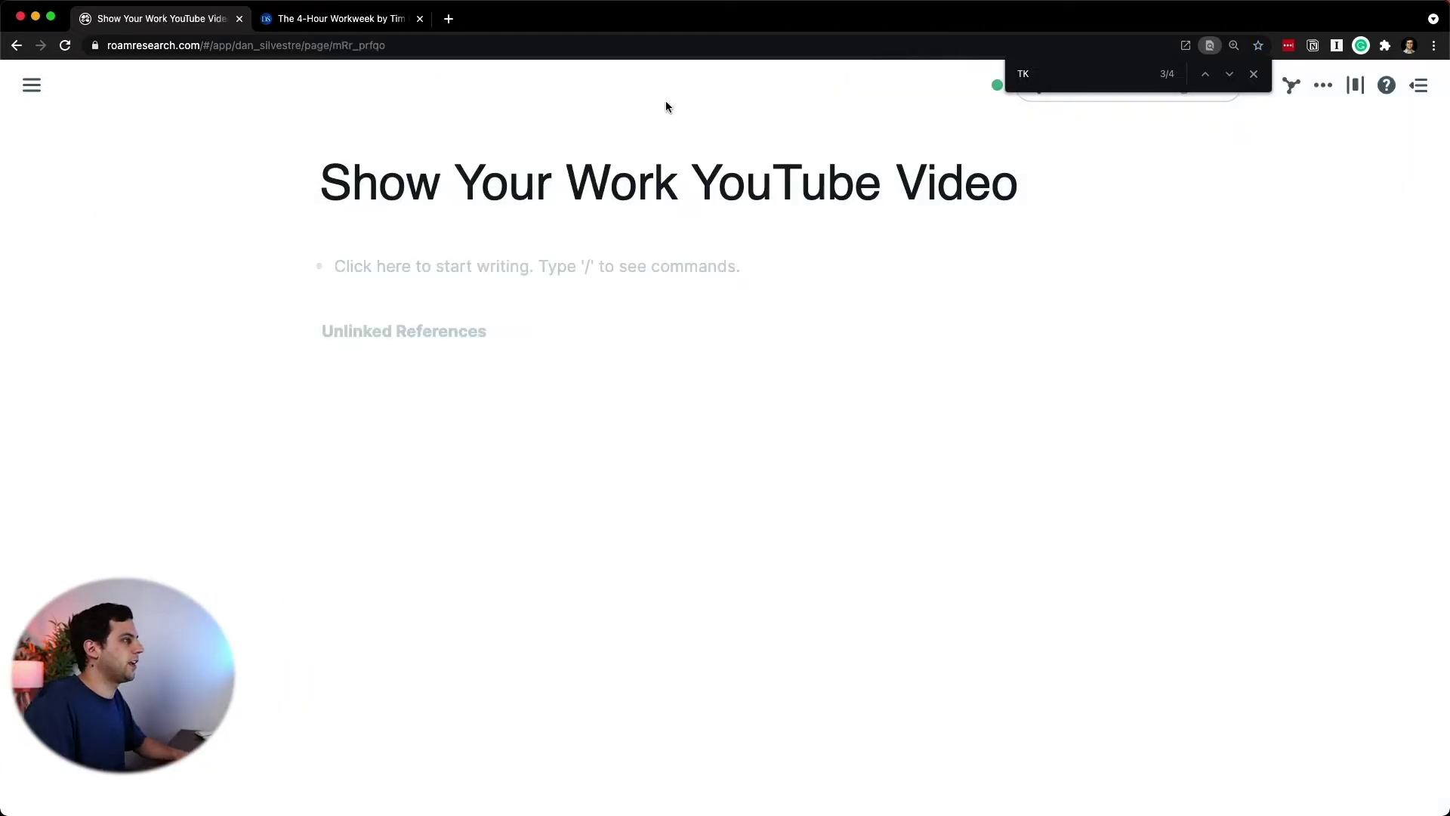
key(Escape)
click(1140, 84)
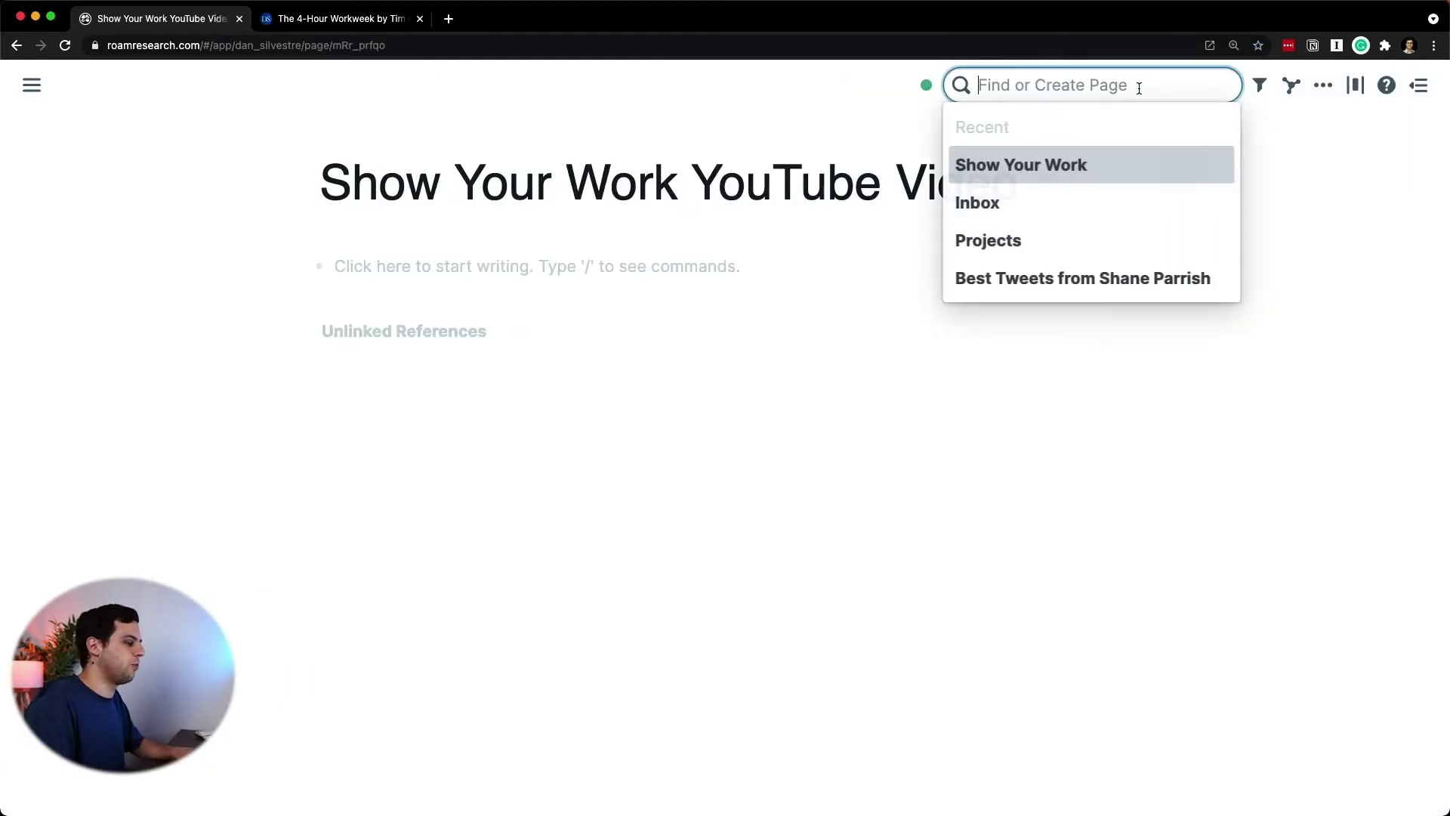
text(shi)
text(w)
key(BackSpace)
key(BackSpace)
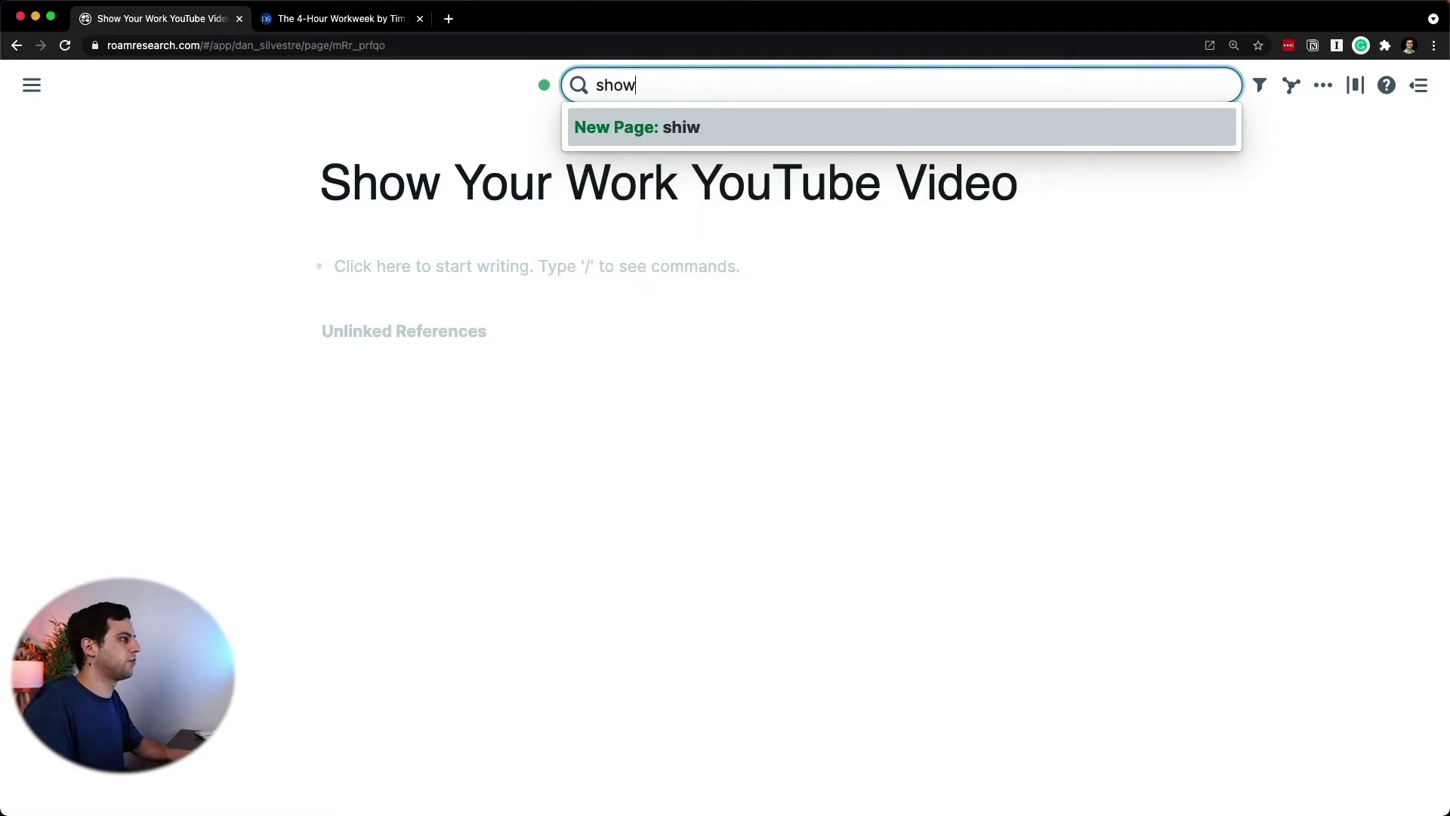
key(Escape)
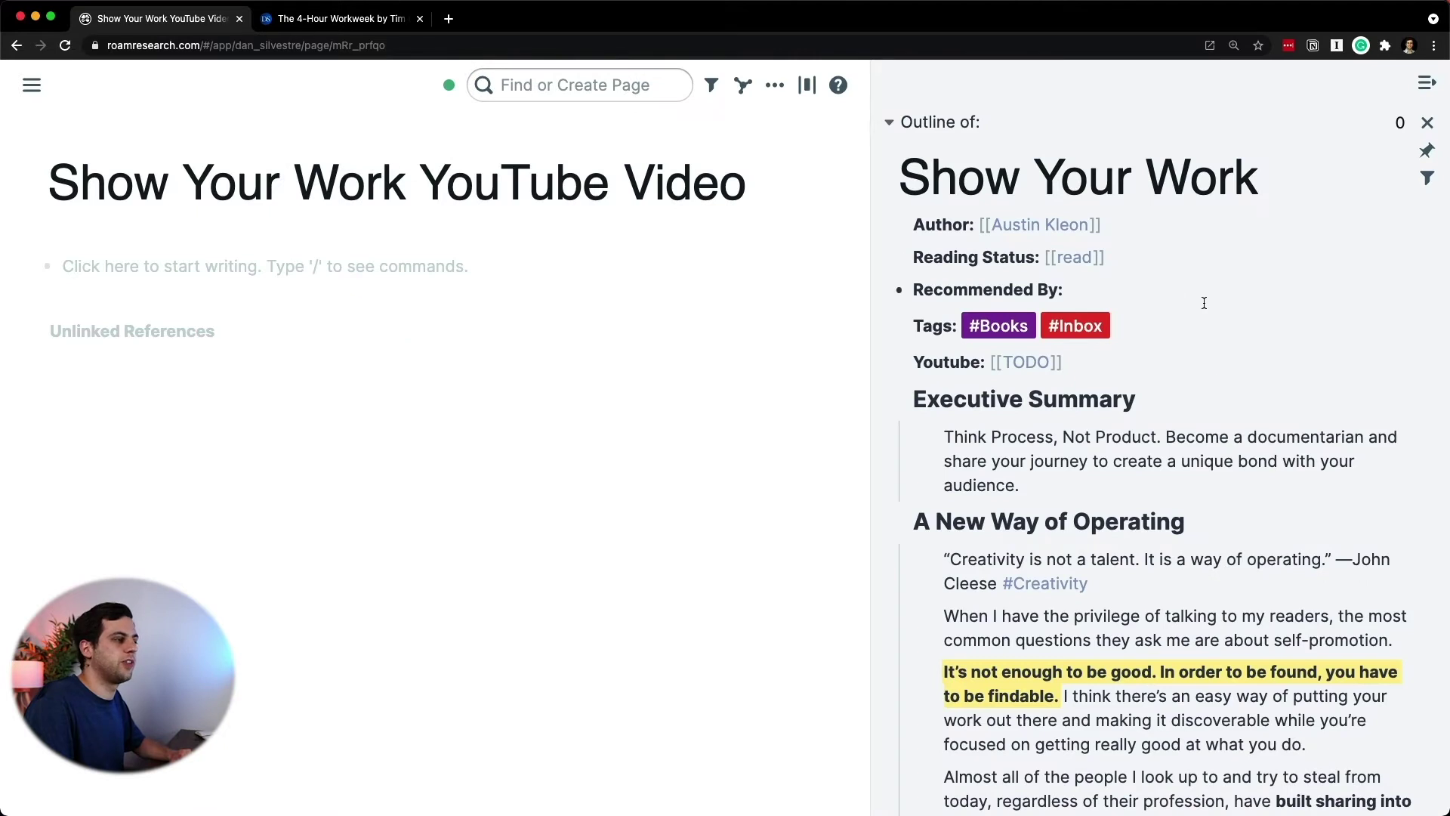
- Scroll through the Show Your Work book notes in the sidebar
scroll(1218, 380, down, 4)
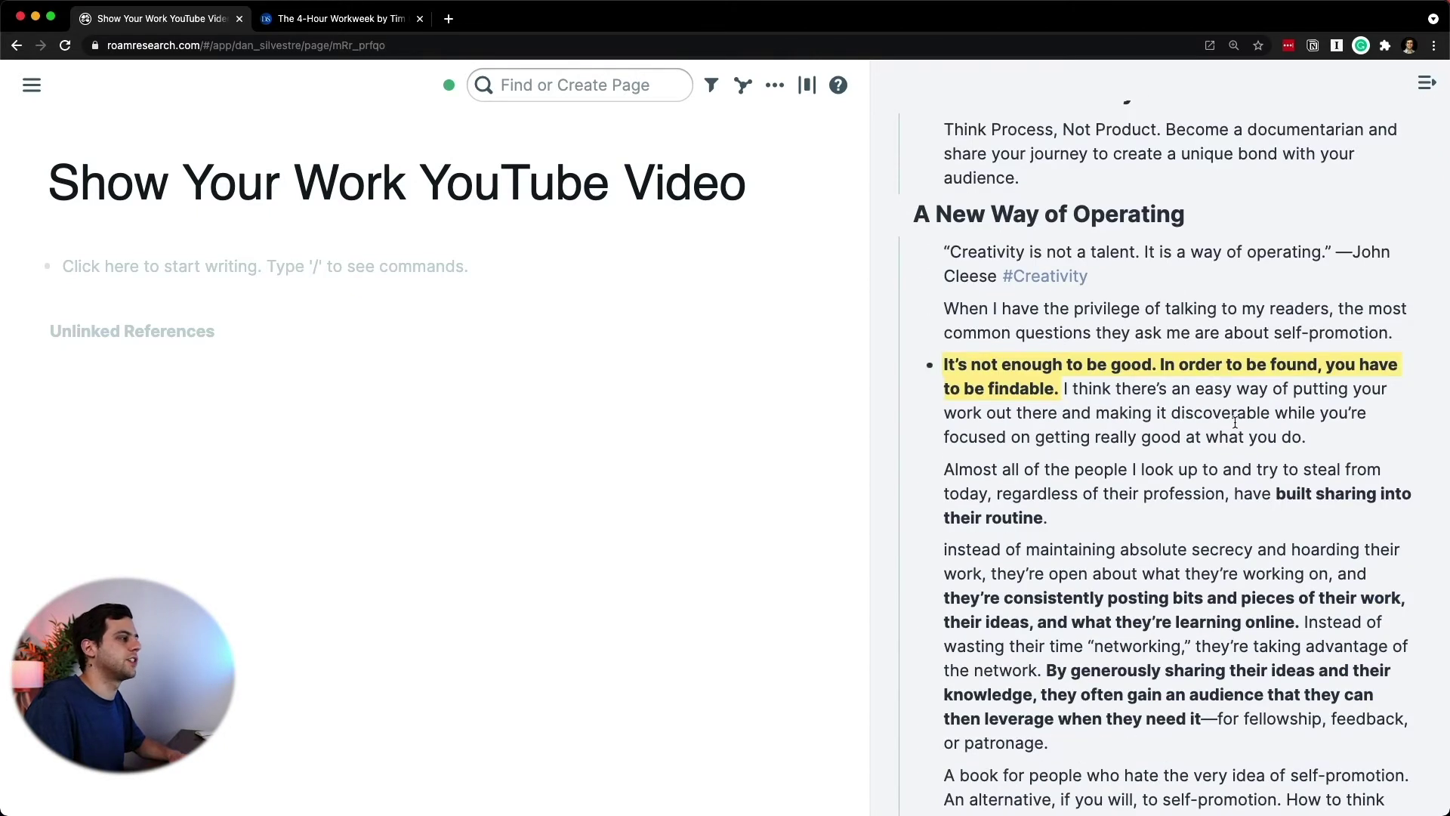
scroll(1236, 423, down, 2)
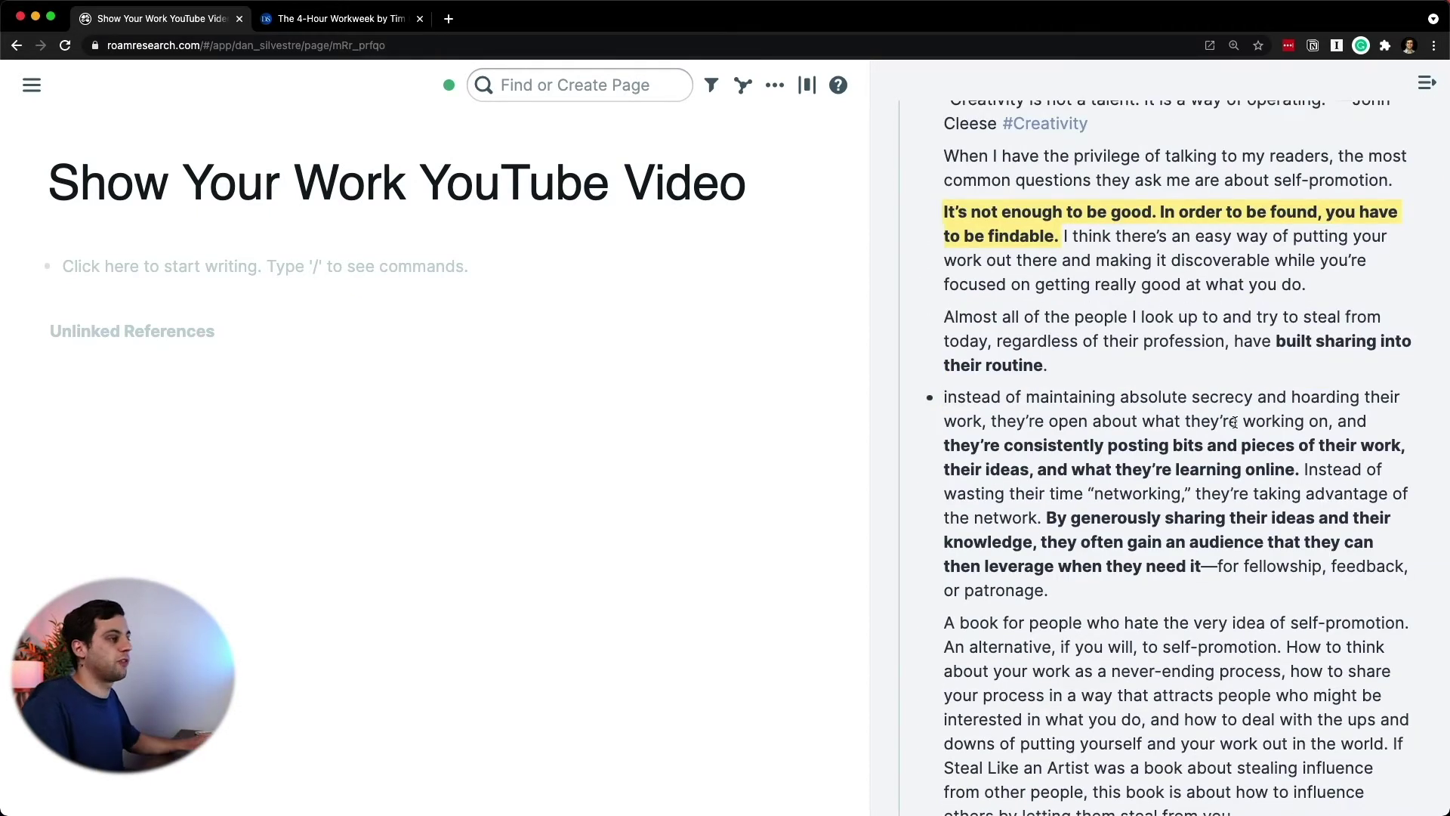
scroll(1234, 421, down, 8)
scroll(1236, 421, down, 4)
scroll(1236, 421, up, 7)
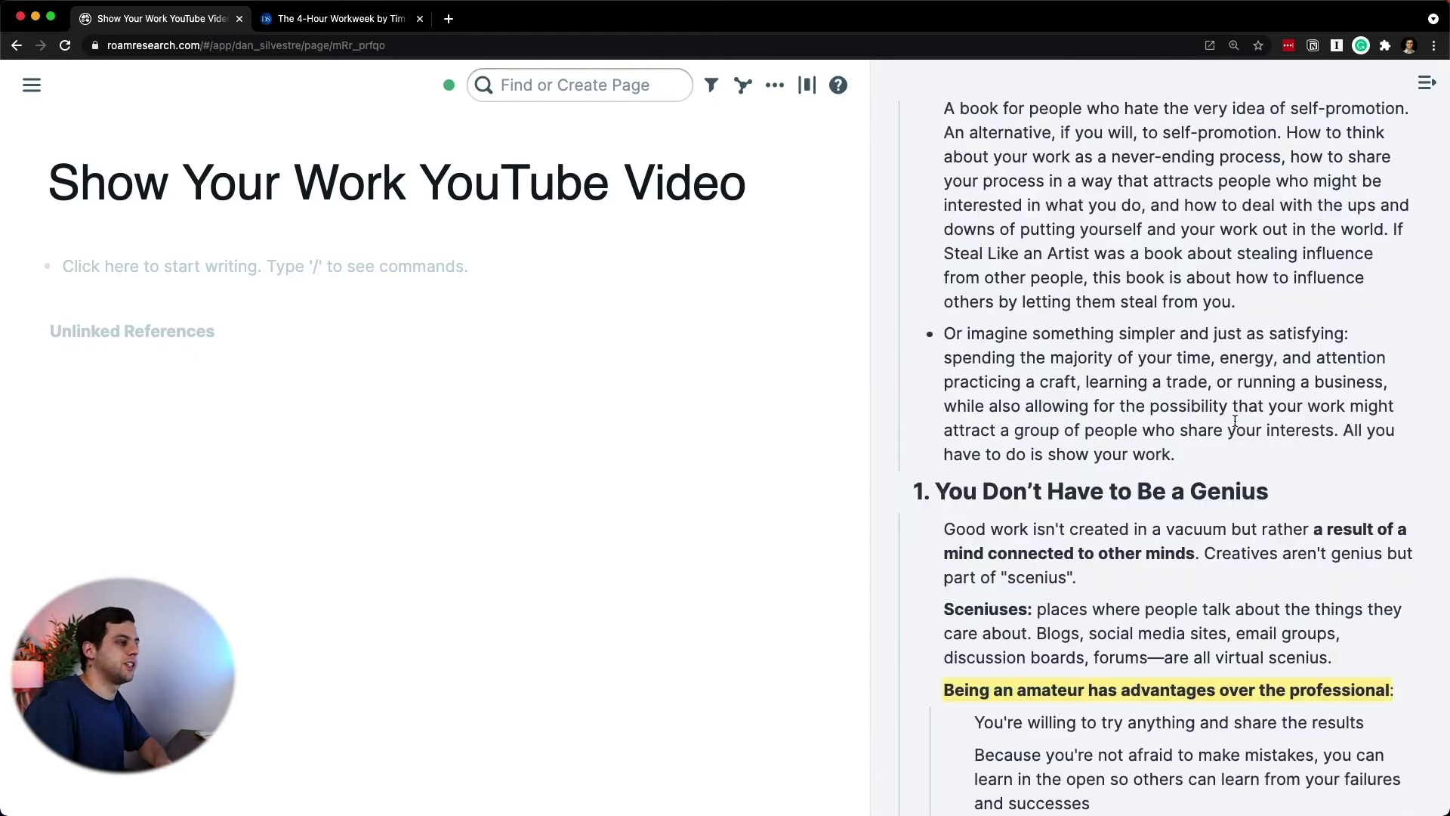
scroll(1236, 420, down, 3)
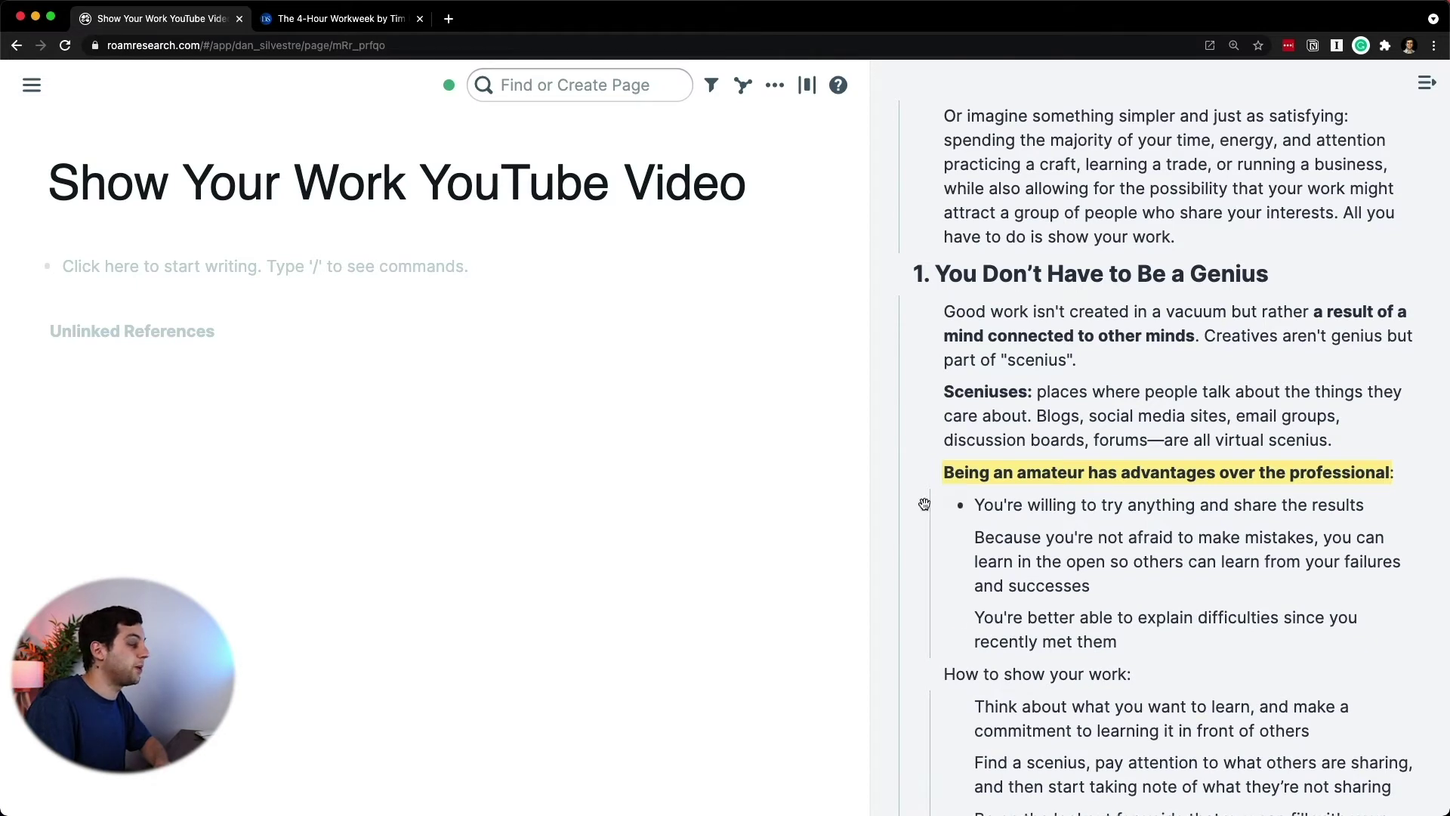
- Write '1. Be an Amateur' as the first line and make it a bold heading
click(385, 273)
text(B)
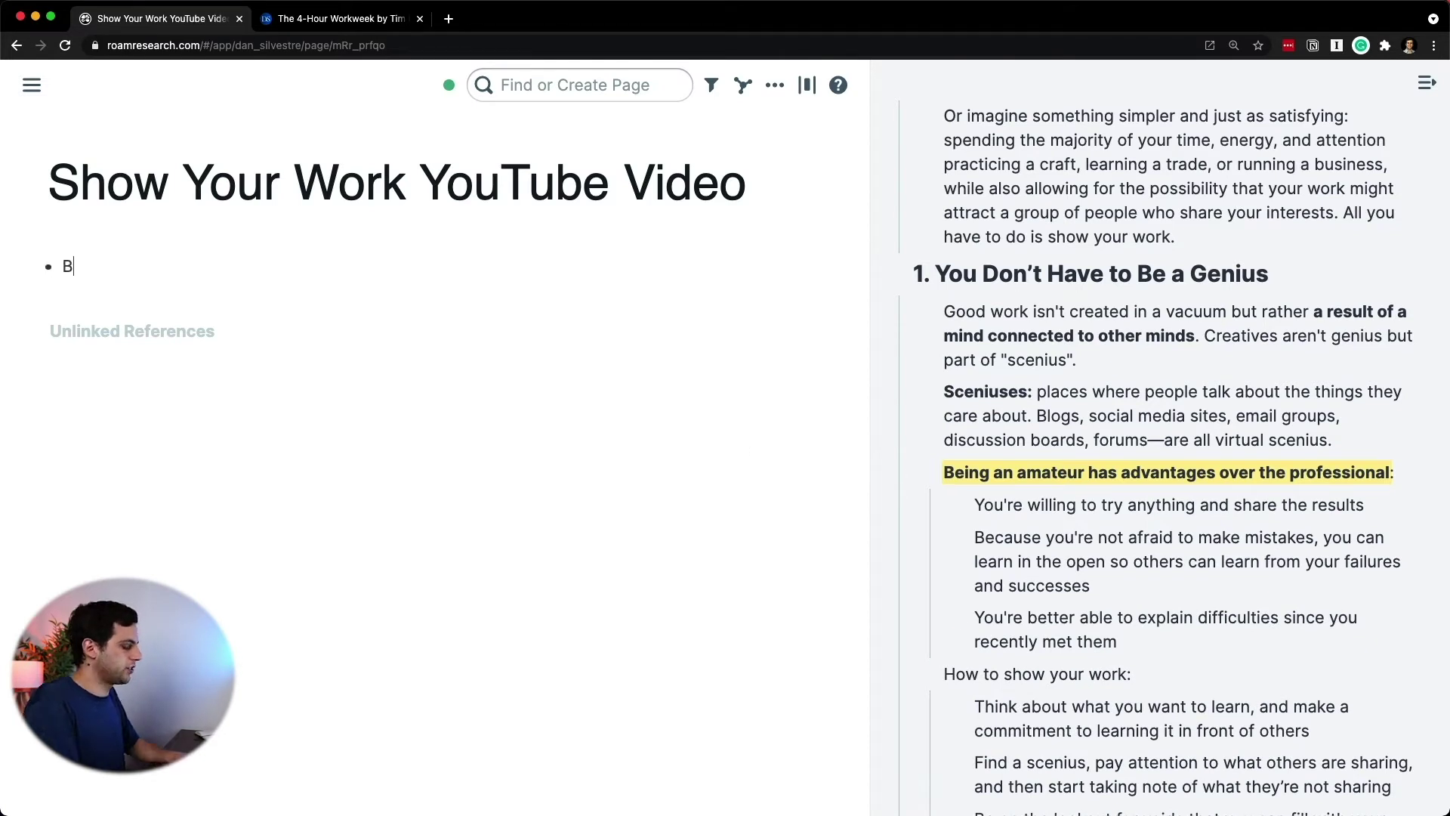
key(super+a)
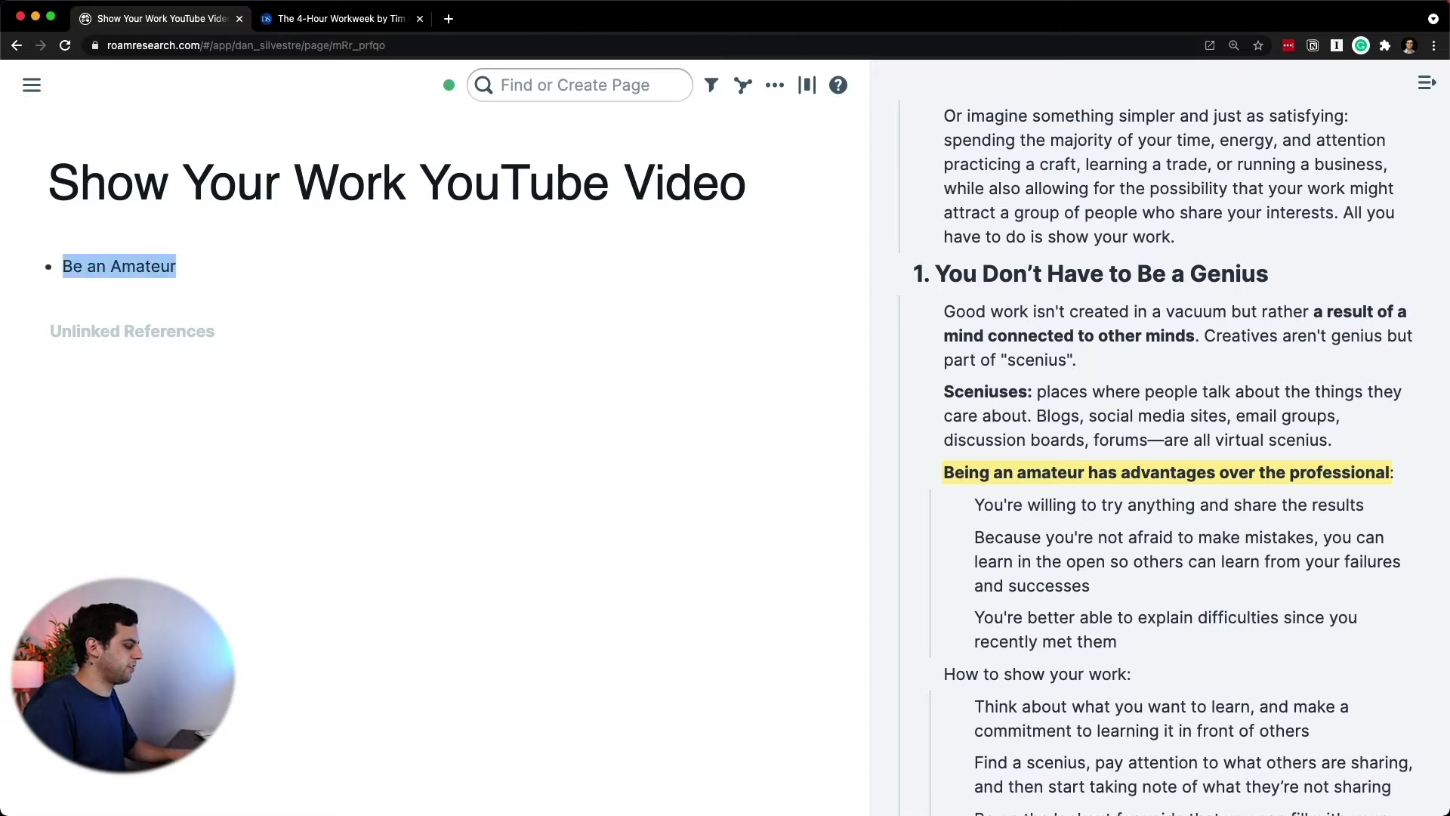
key(super+alt+2)
key(super+b)
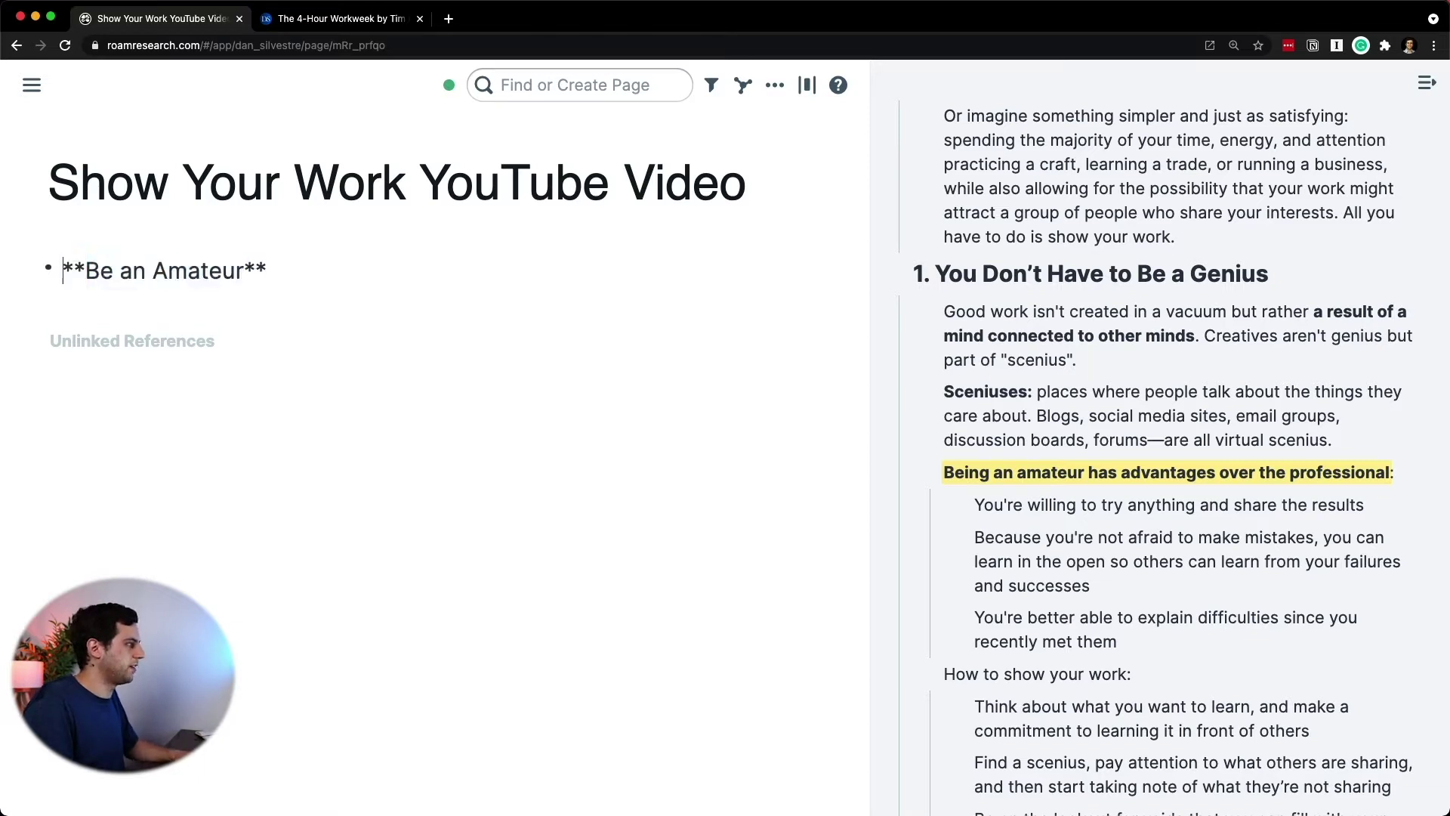
key(Return)
- Add '2. Share Your Journey' as a bold heading
scroll(1148, 384, down, 5)
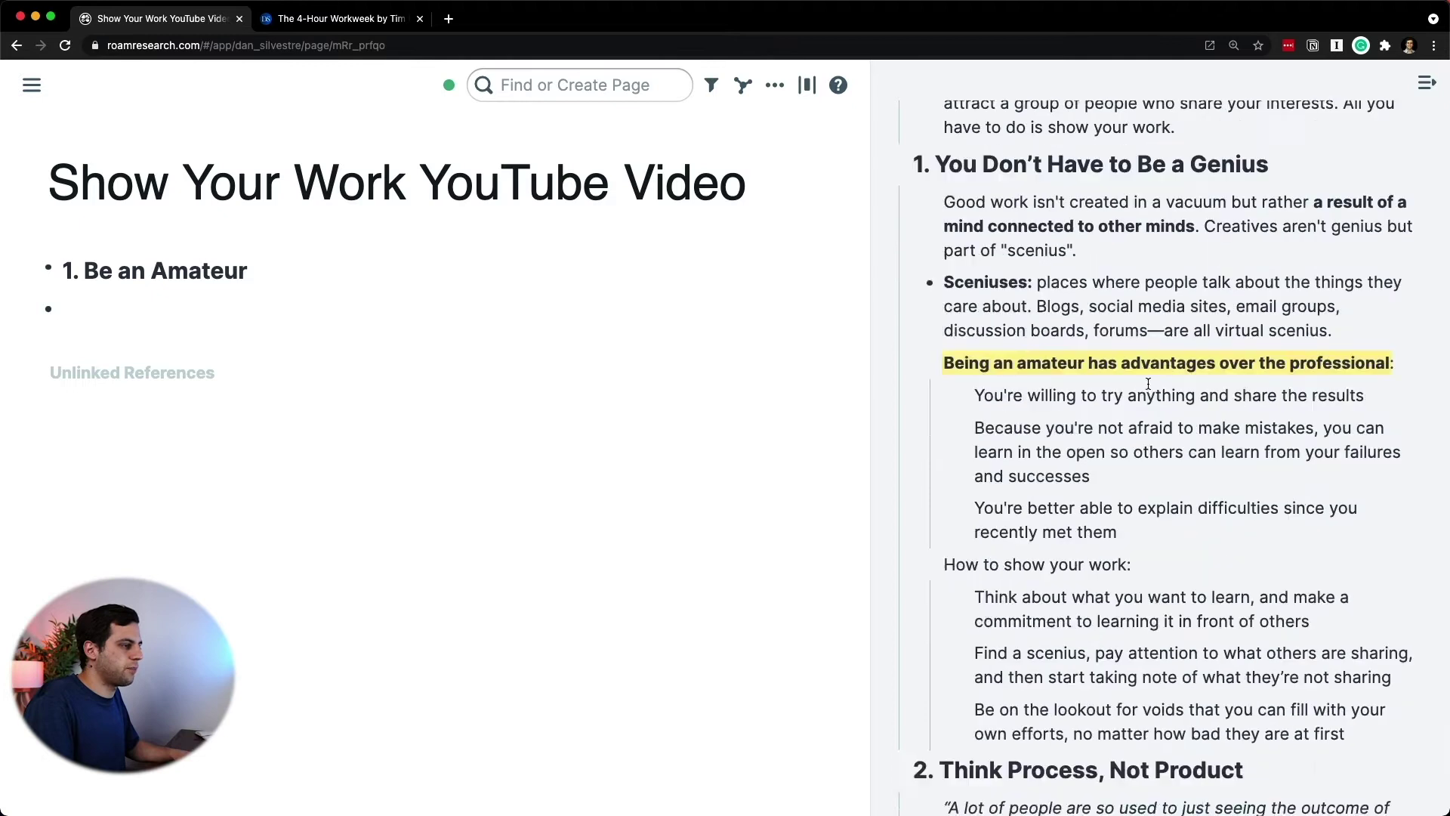
scroll(1088, 382, down, 3)
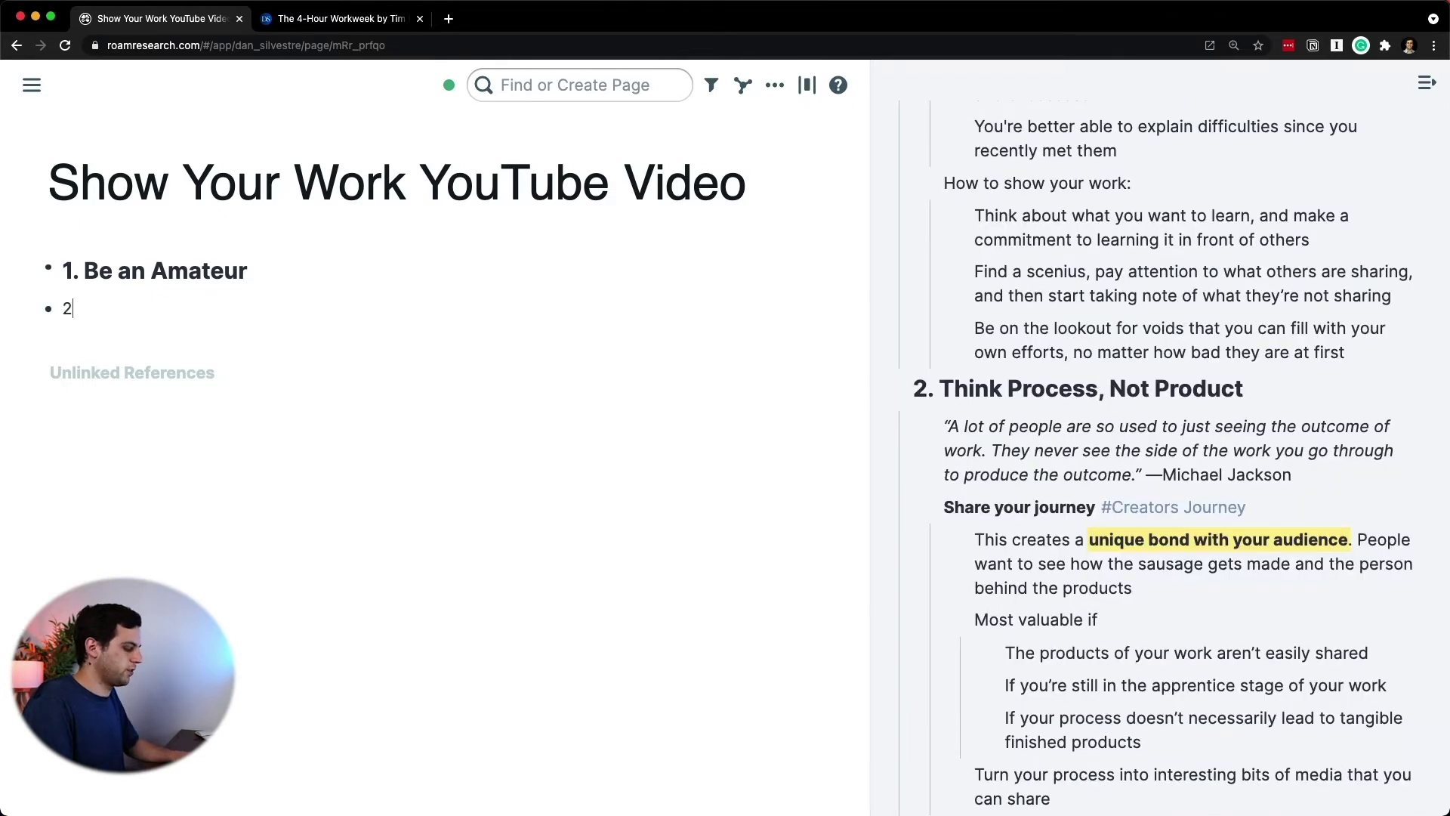
text(2. Share Your H)
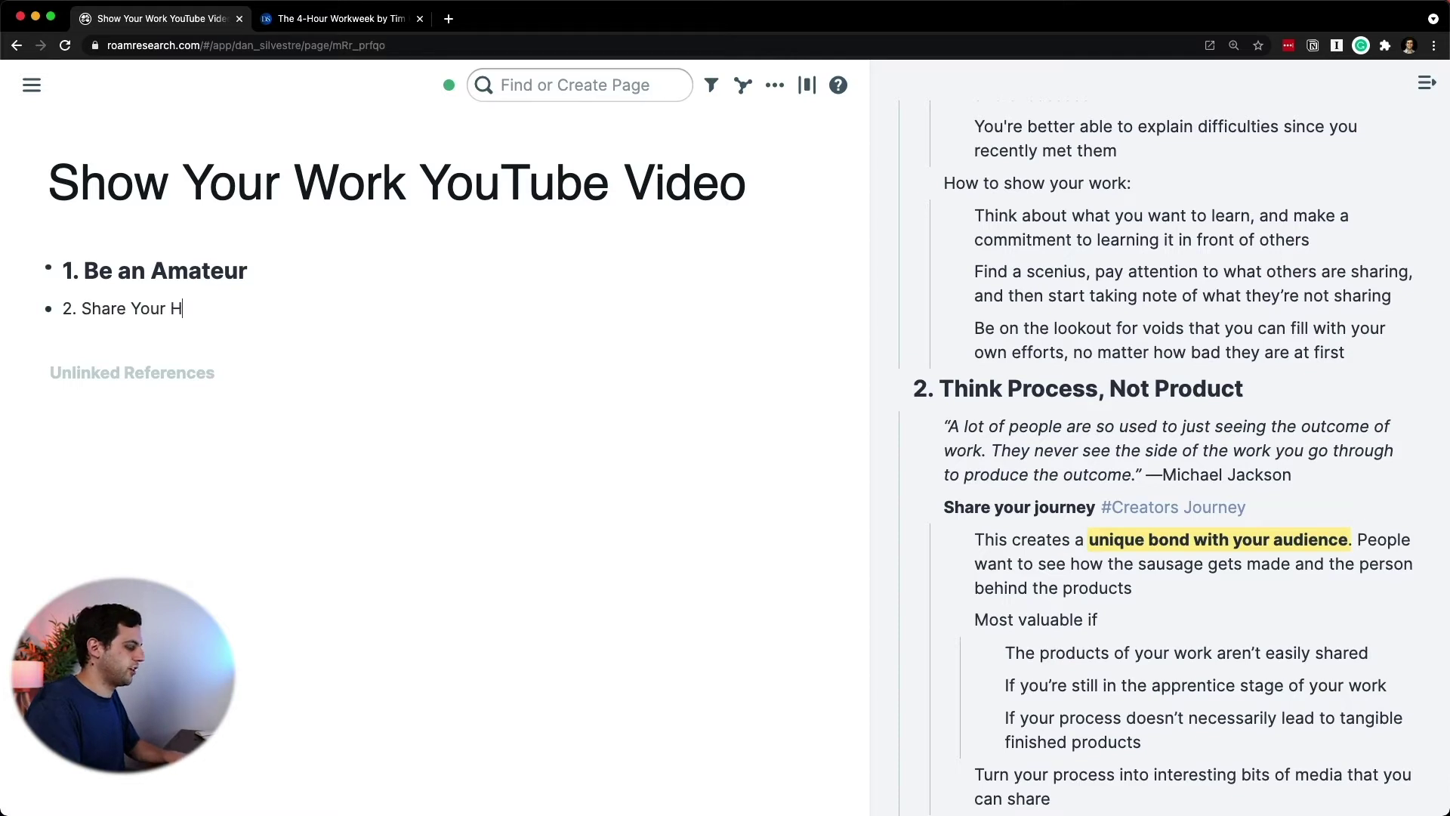
key(BackSpace)
text(Journey)
key(super+a)
key(super+alt+2)
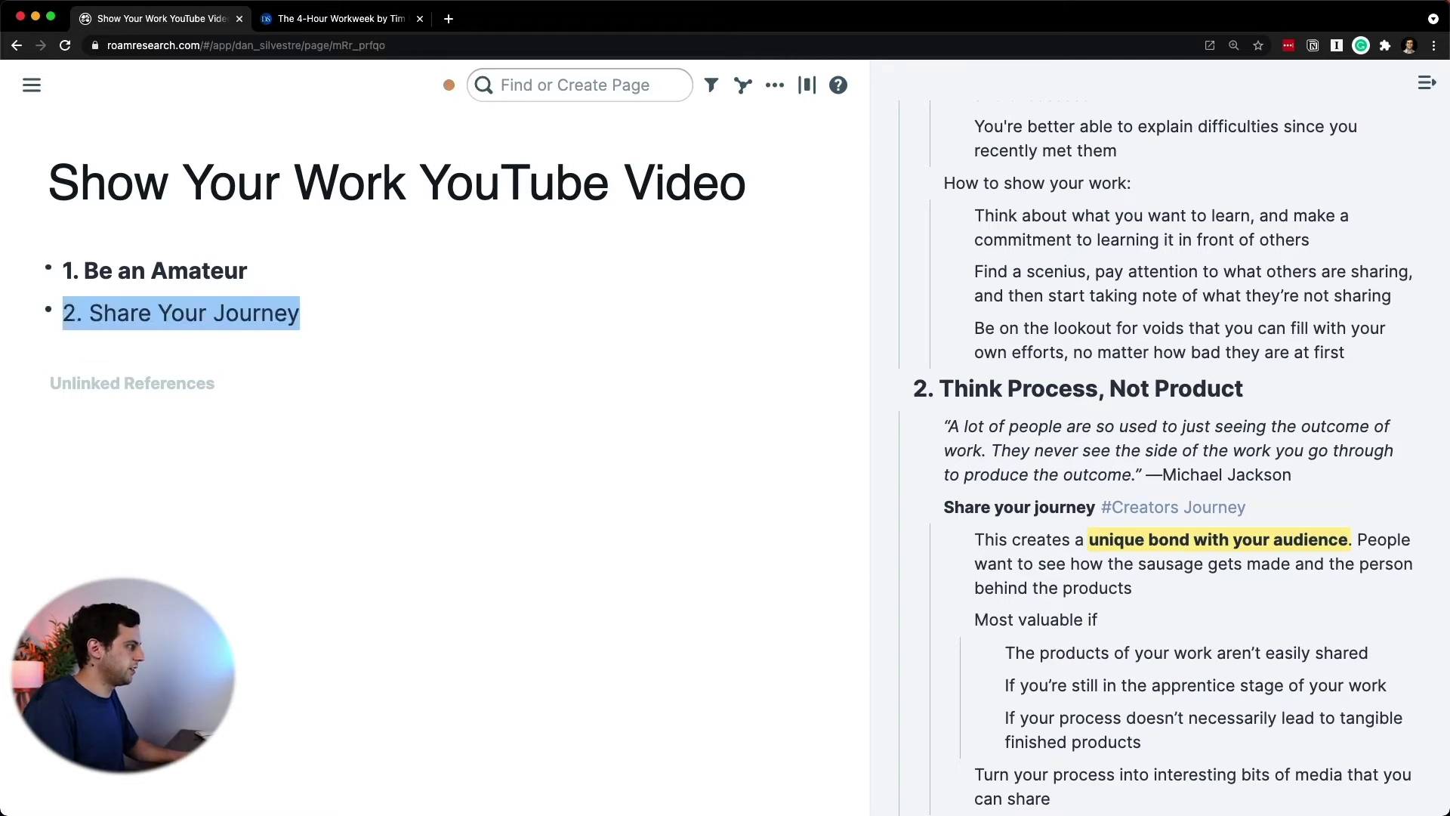
key(super+b)
key(Return)
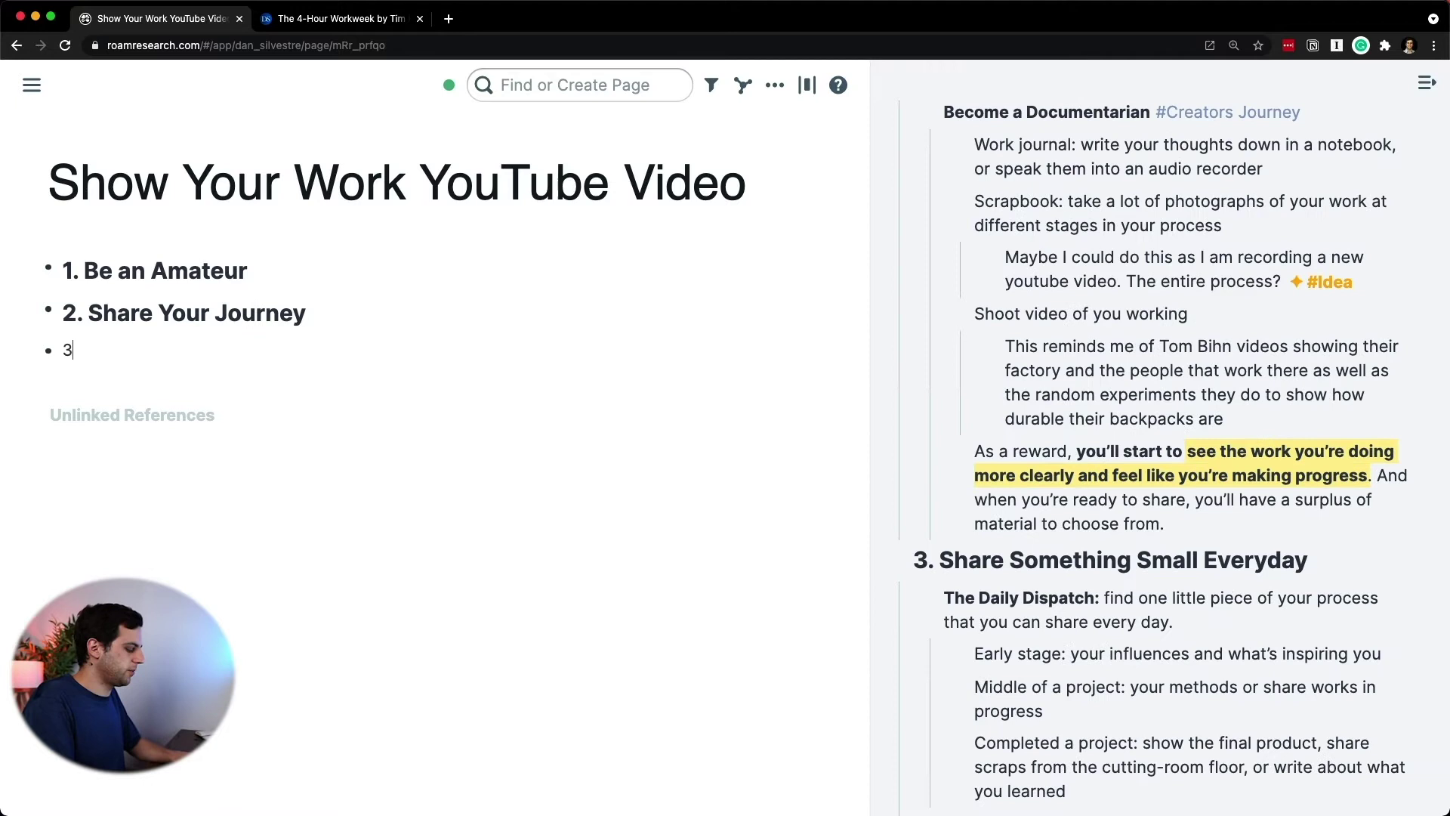
- Add '3. Daily Dispatch' and '4. "Stock and Flow"' as bold headings
text(3. Daily Dispac)
key(BackSpace)
text(tch)
key(super+a)
key(super+alt+2)
key(super+b)
key(Return)
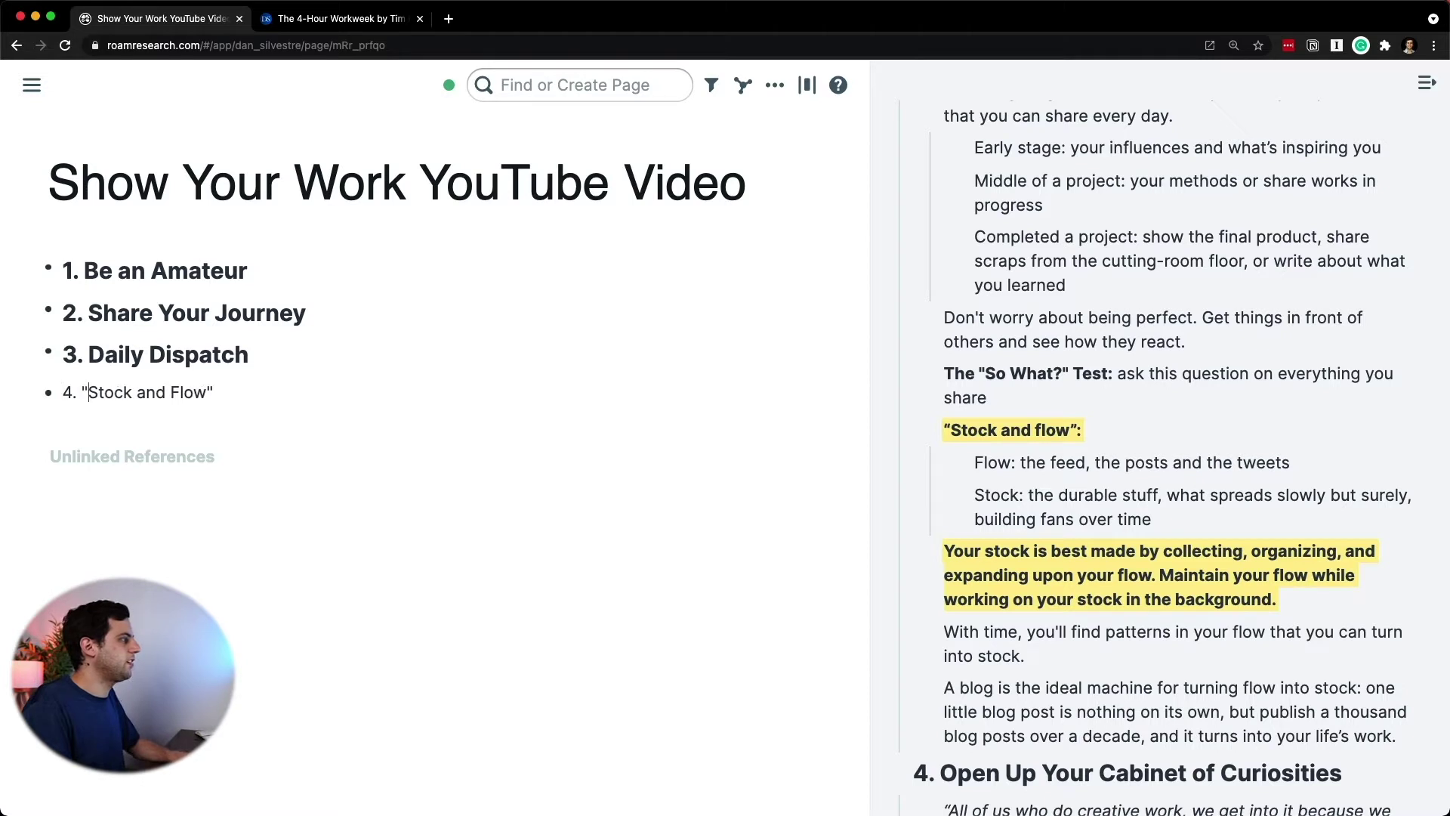
key(super+a)
key(super+alt+2)
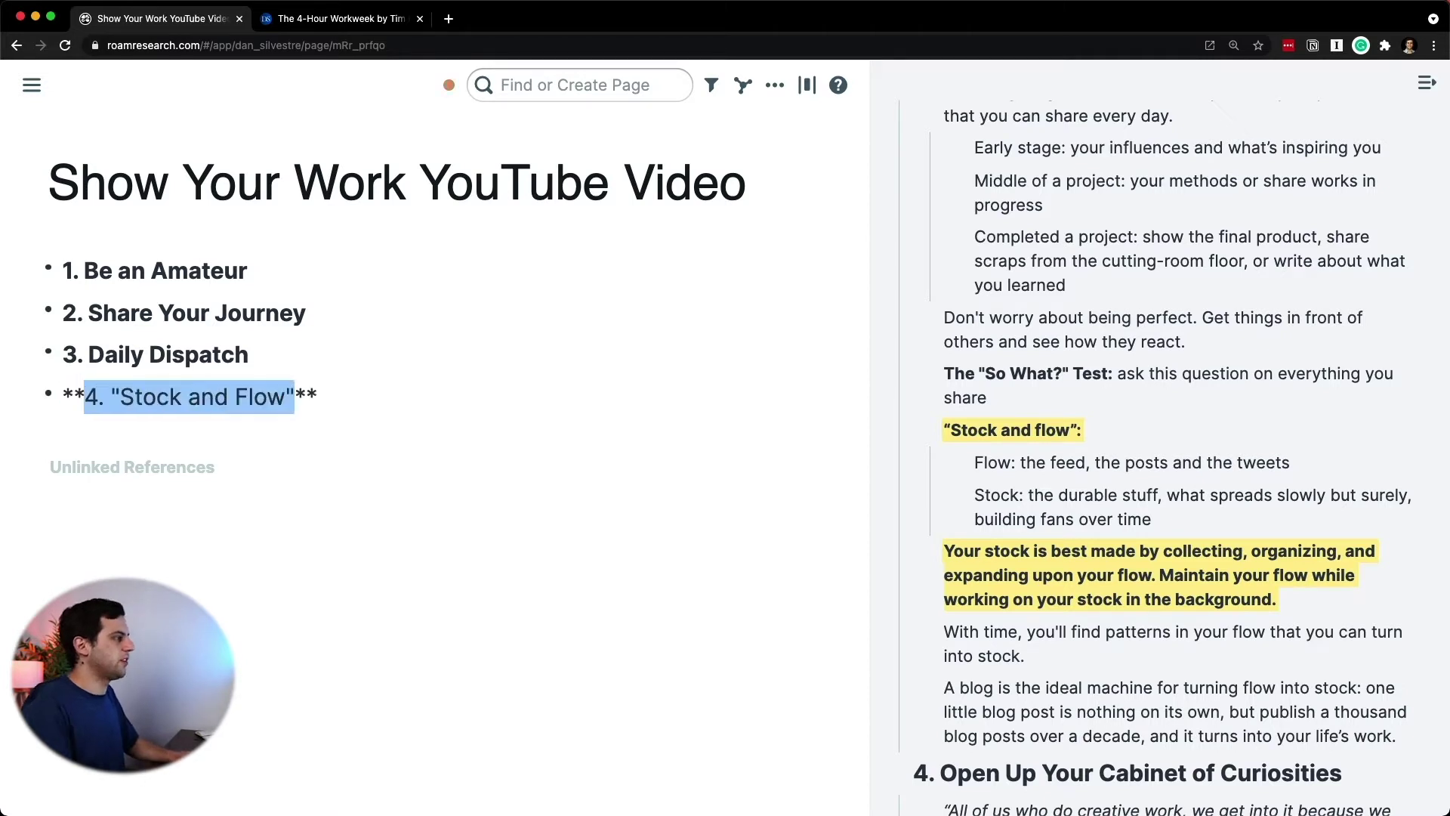
click(1111, 319)
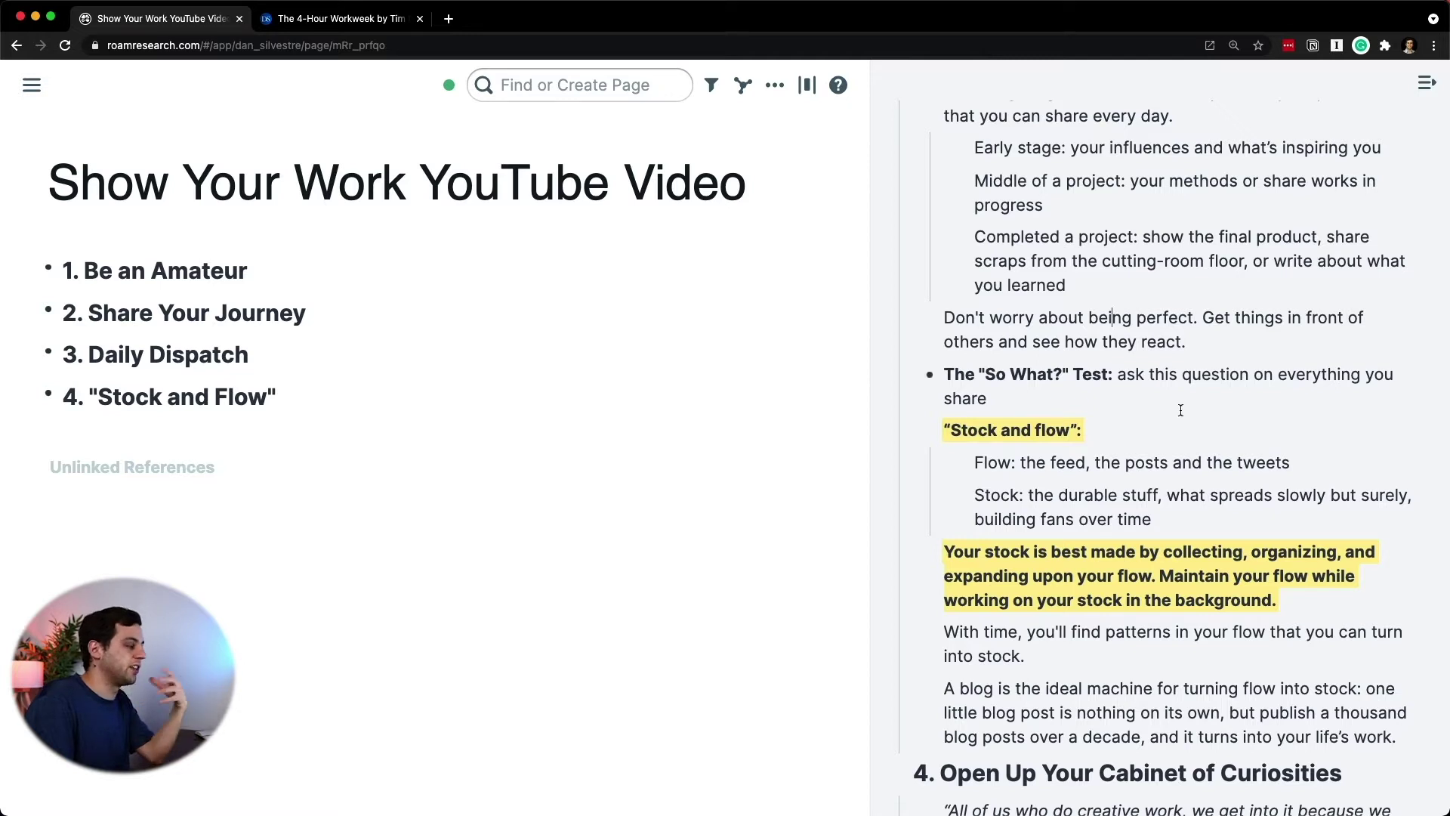
- Delete the stray empty block after the 'Make stuff you love…' note in the sidebar book notes
scroll(1103, 448, up, 3)
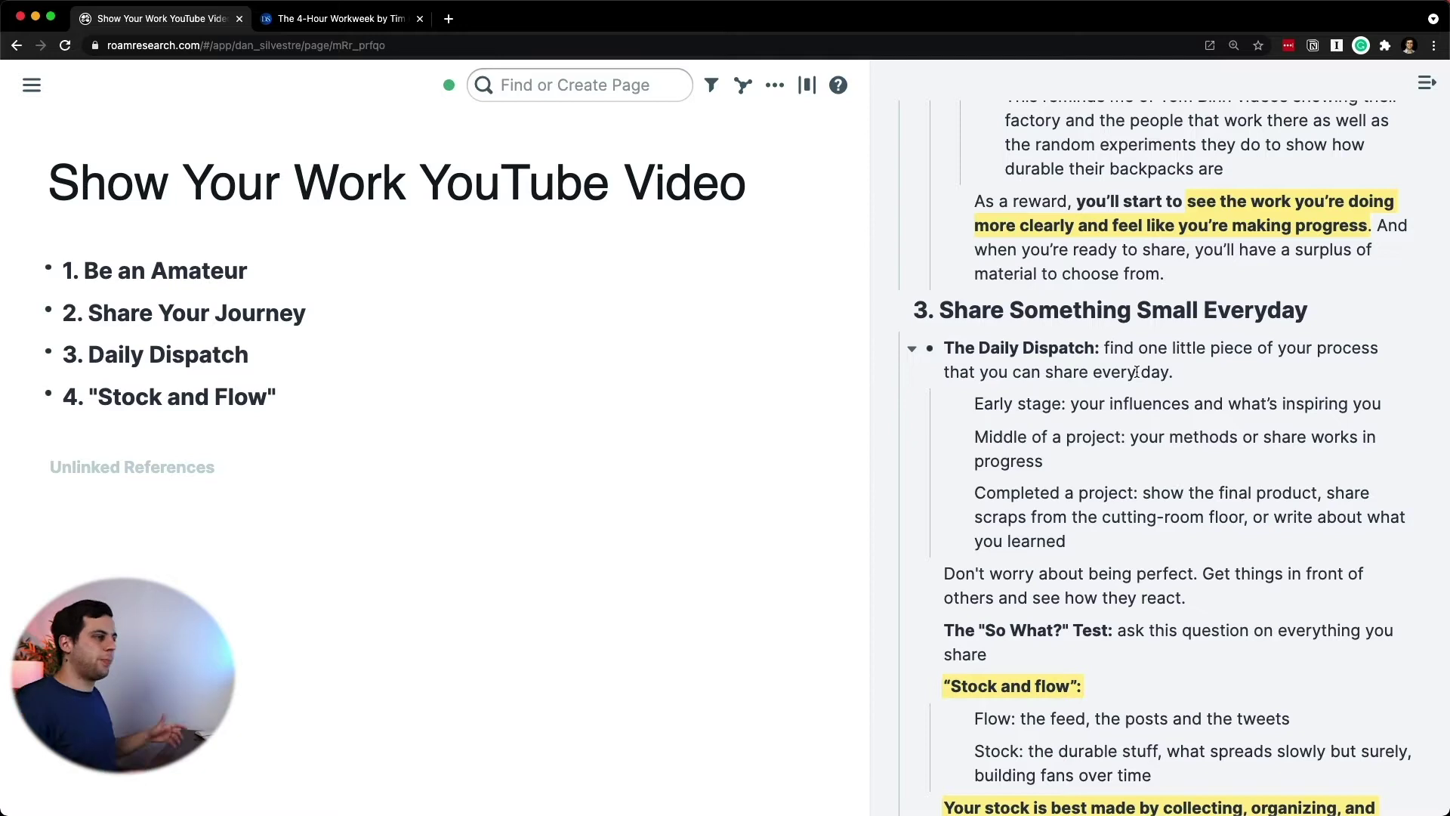
scroll(1137, 372, down, 10)
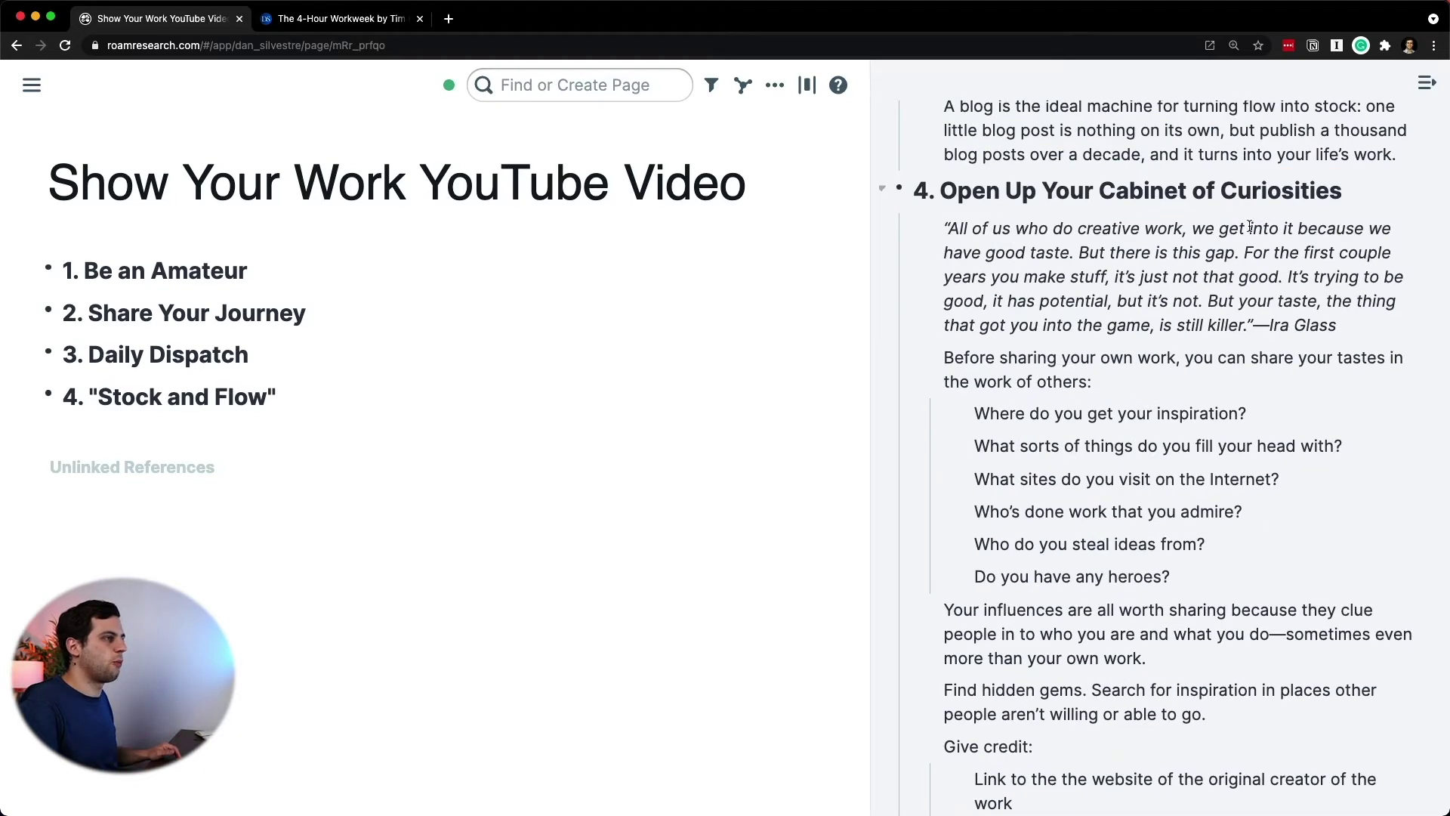
scroll(1136, 312, down, 5)
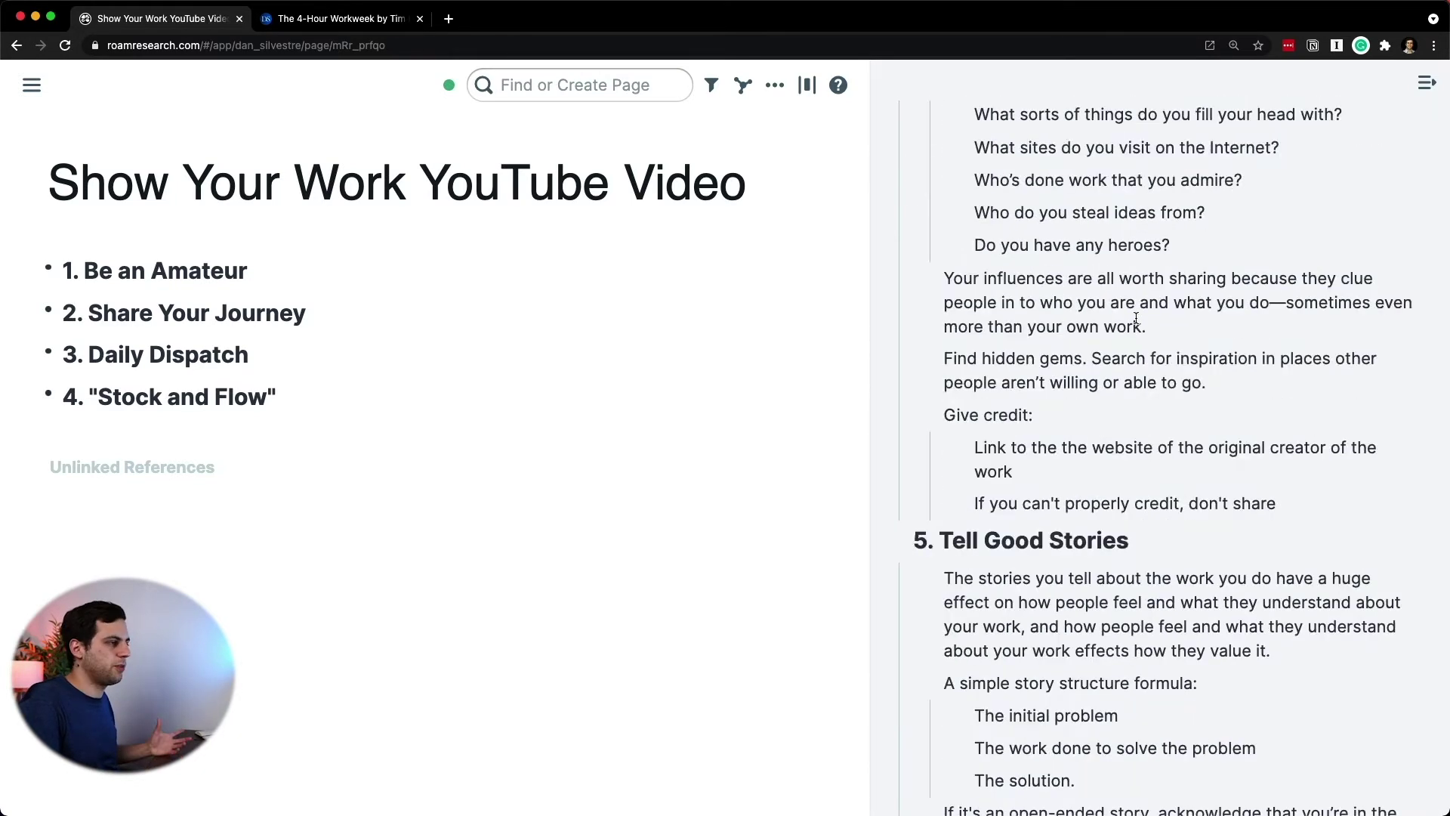
scroll(1136, 317, down, 7)
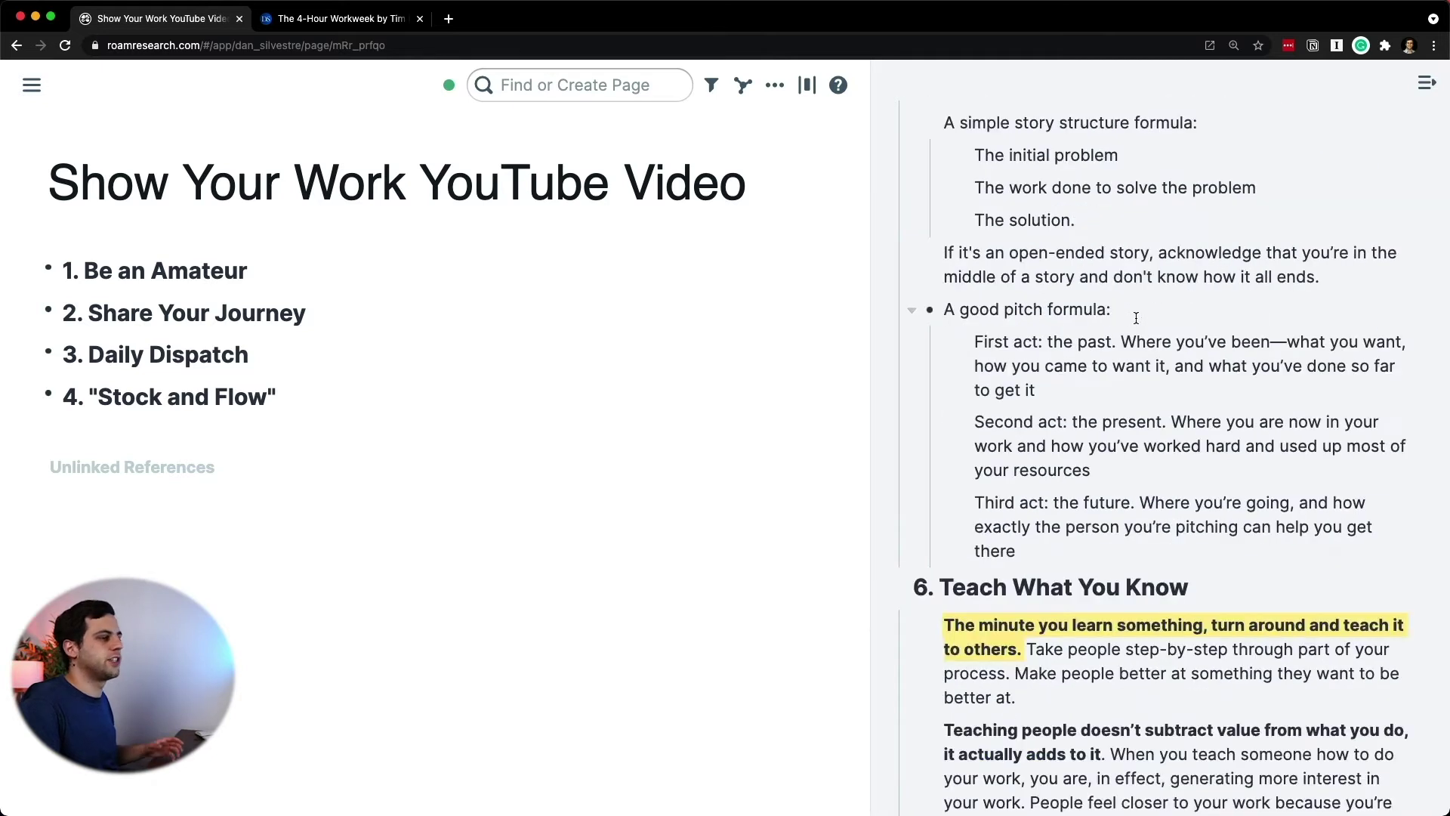
scroll(1136, 317, down, 3)
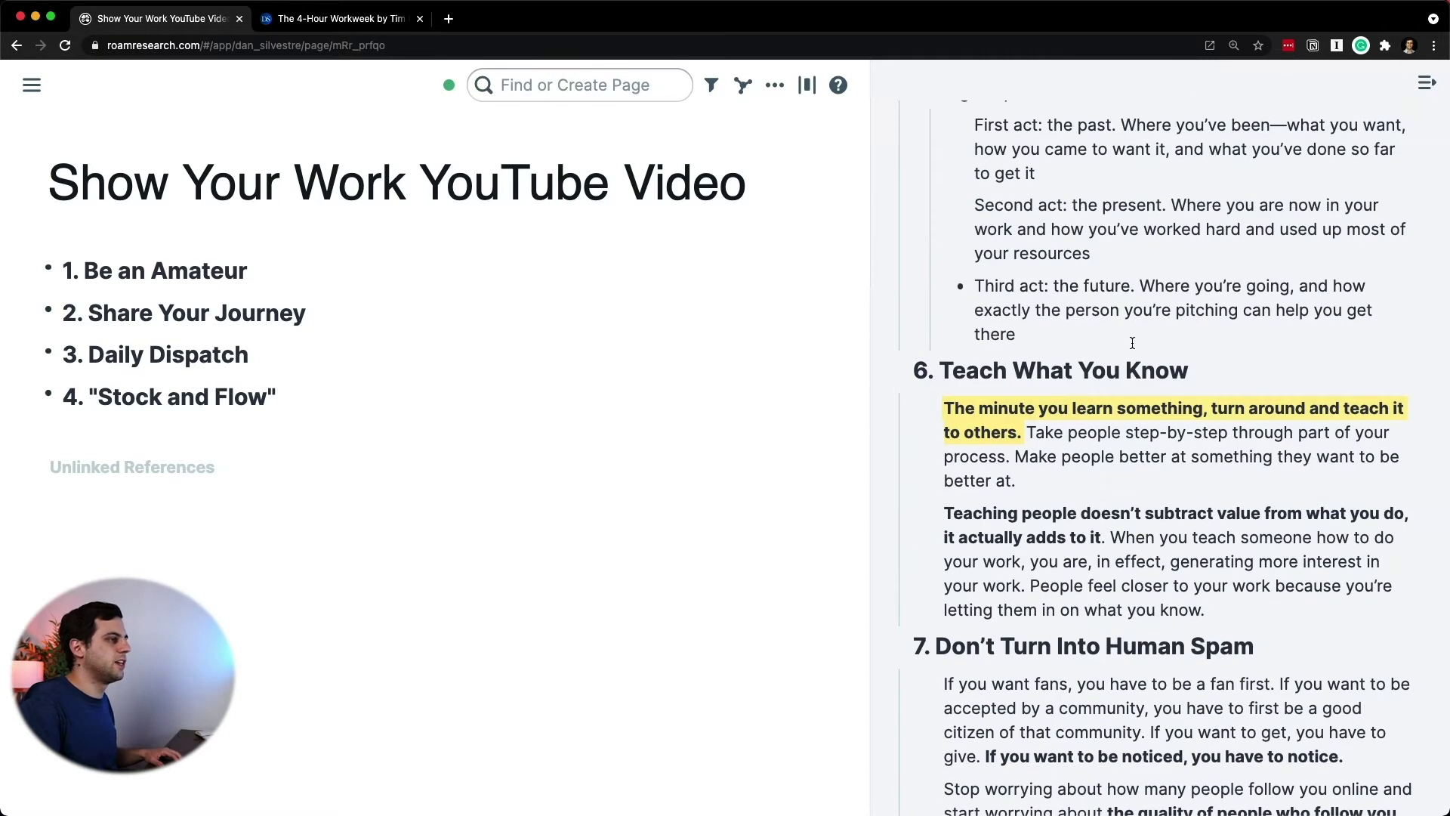
scroll(1218, 261, down, 4)
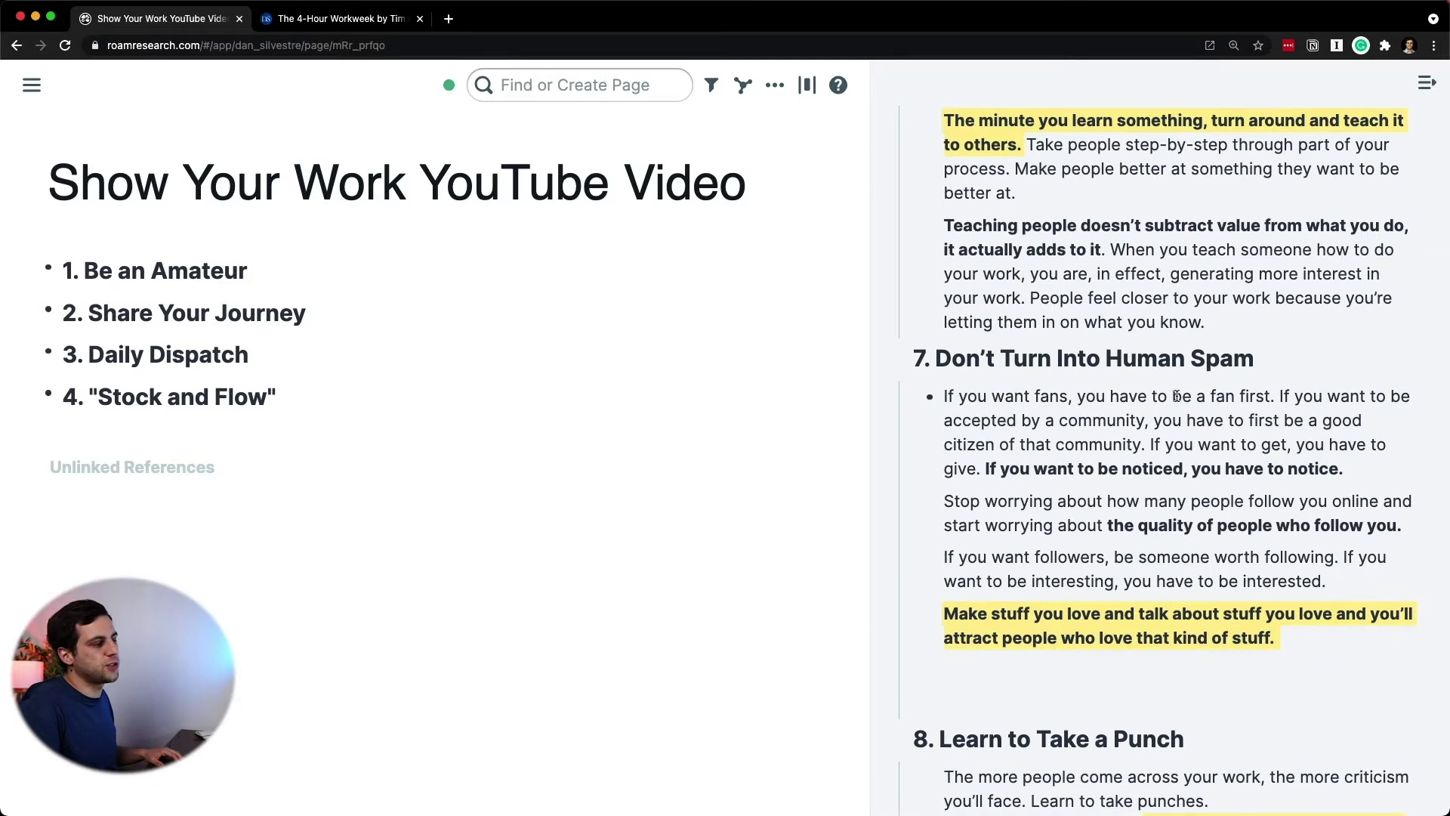
scroll(1167, 423, down, 1)
click(1080, 619)
key(BackSpace)
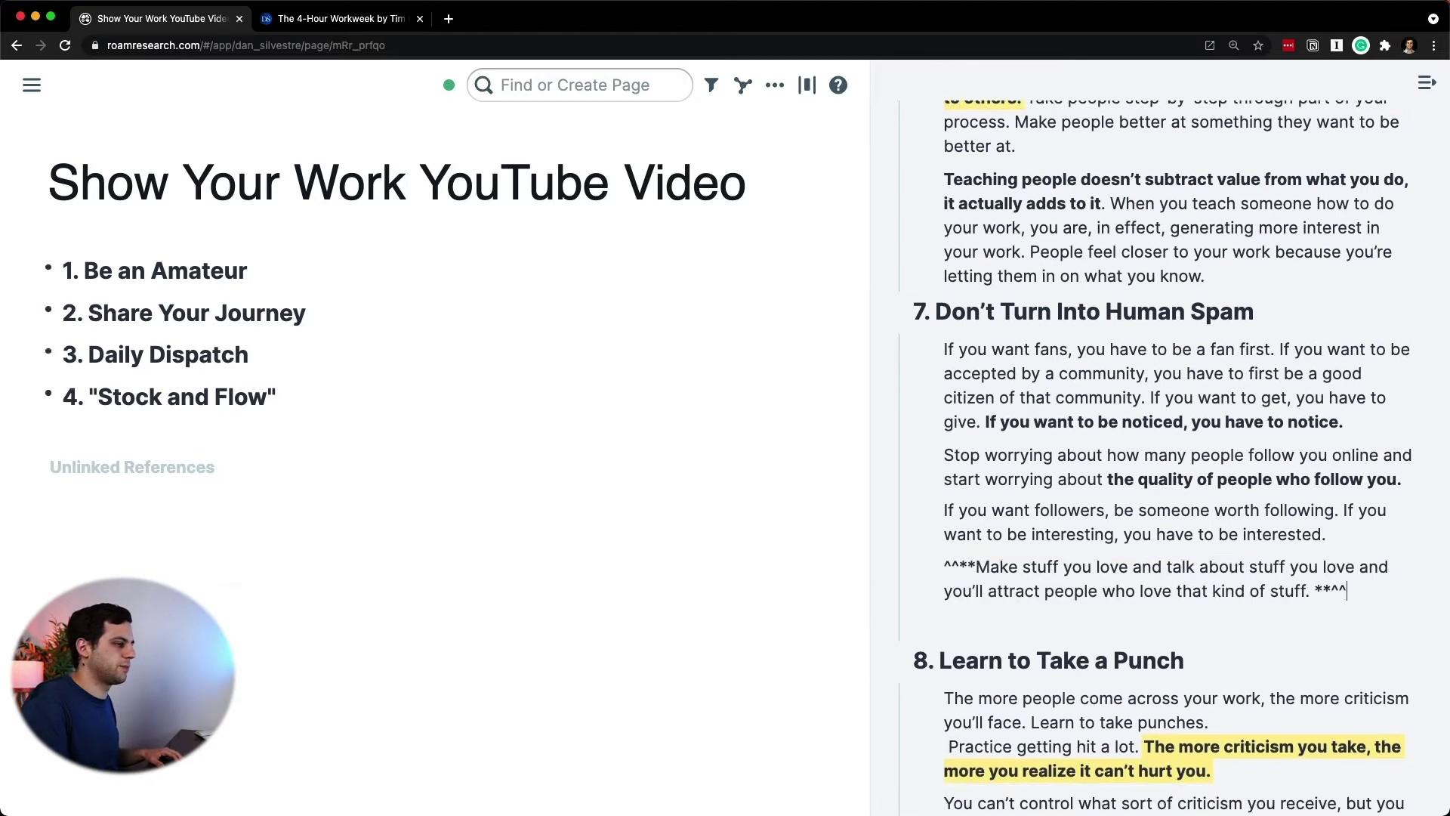
scroll(1106, 498, down, 3)
scroll(1106, 498, down, 12)
scroll(1106, 499, down, 6)
scroll(1118, 499, up, 20)
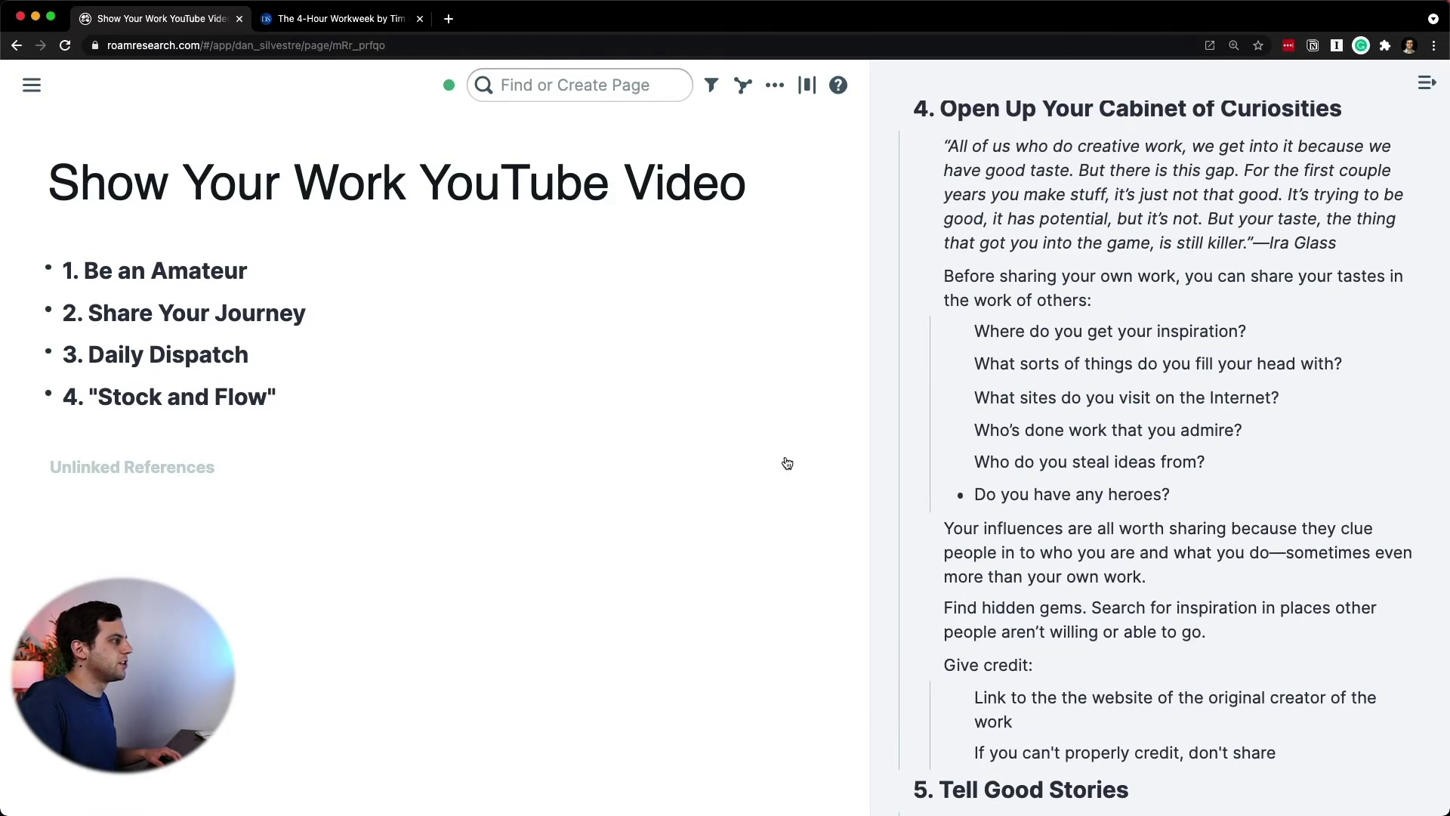
scroll(1158, 381, up, 3)
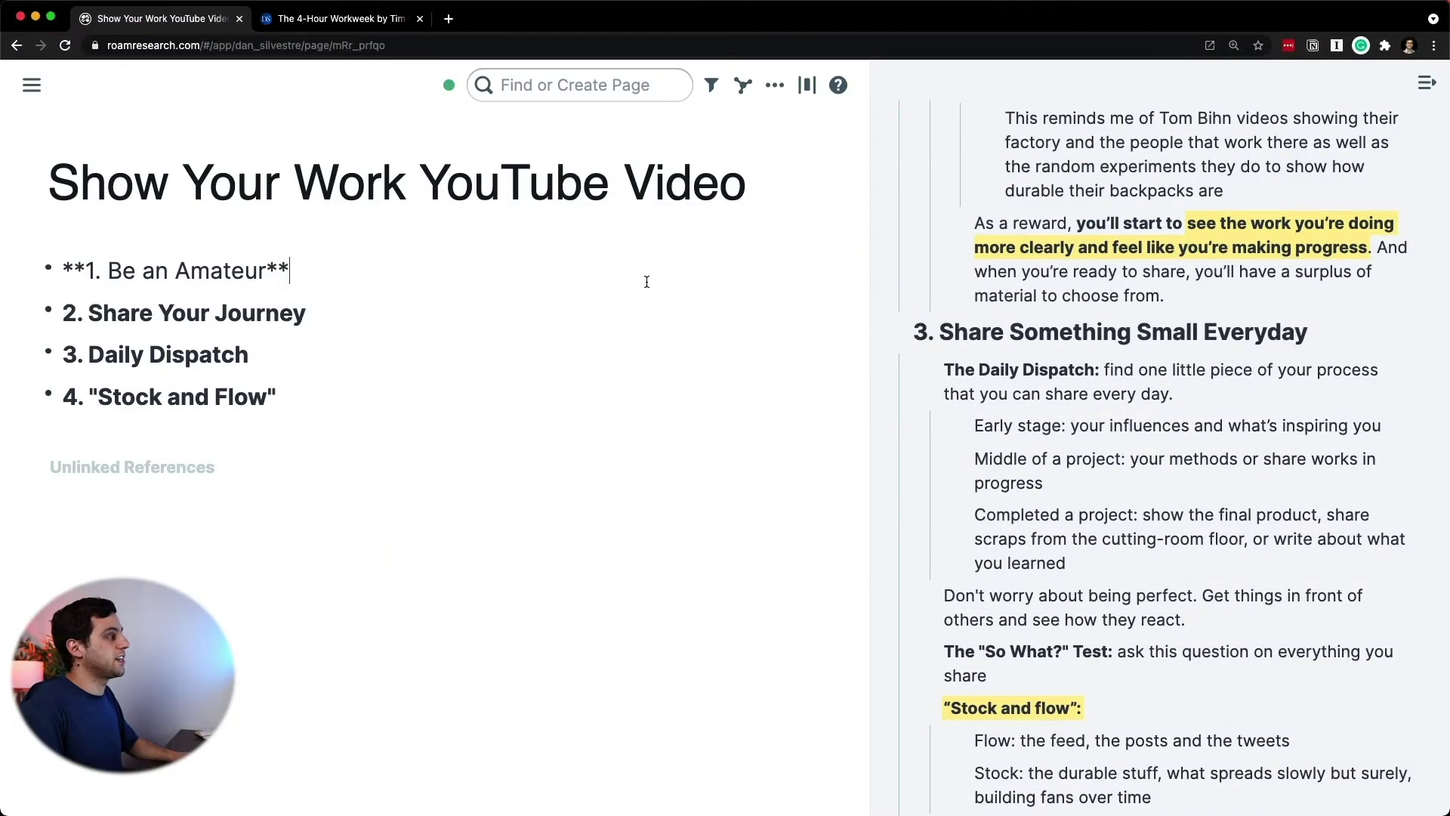
- Add an empty bullet after '1. Be an Amateur' and nest What, Why, How under '2. Share Your Journey'
key(Return)
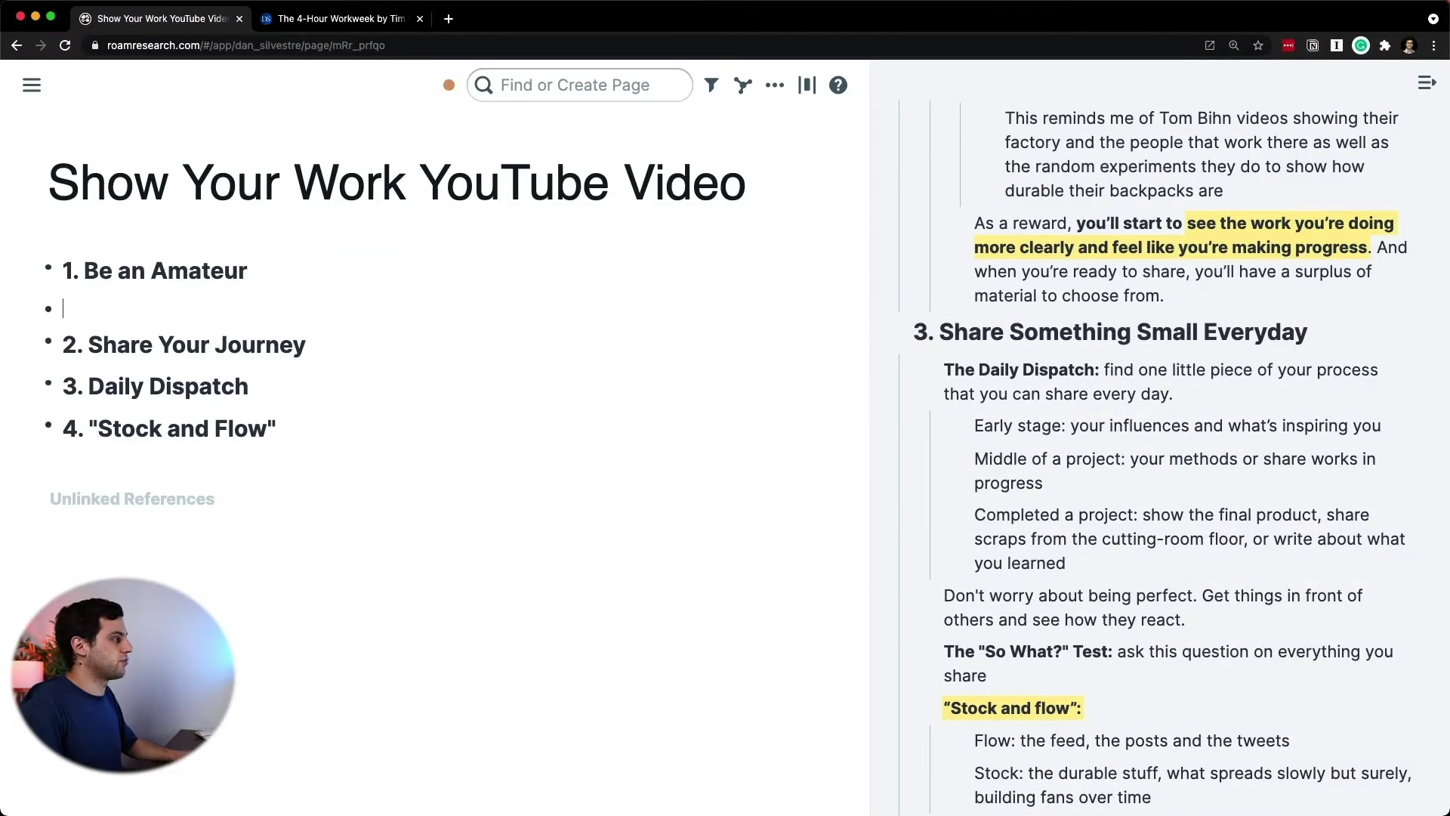
click(589, 342)
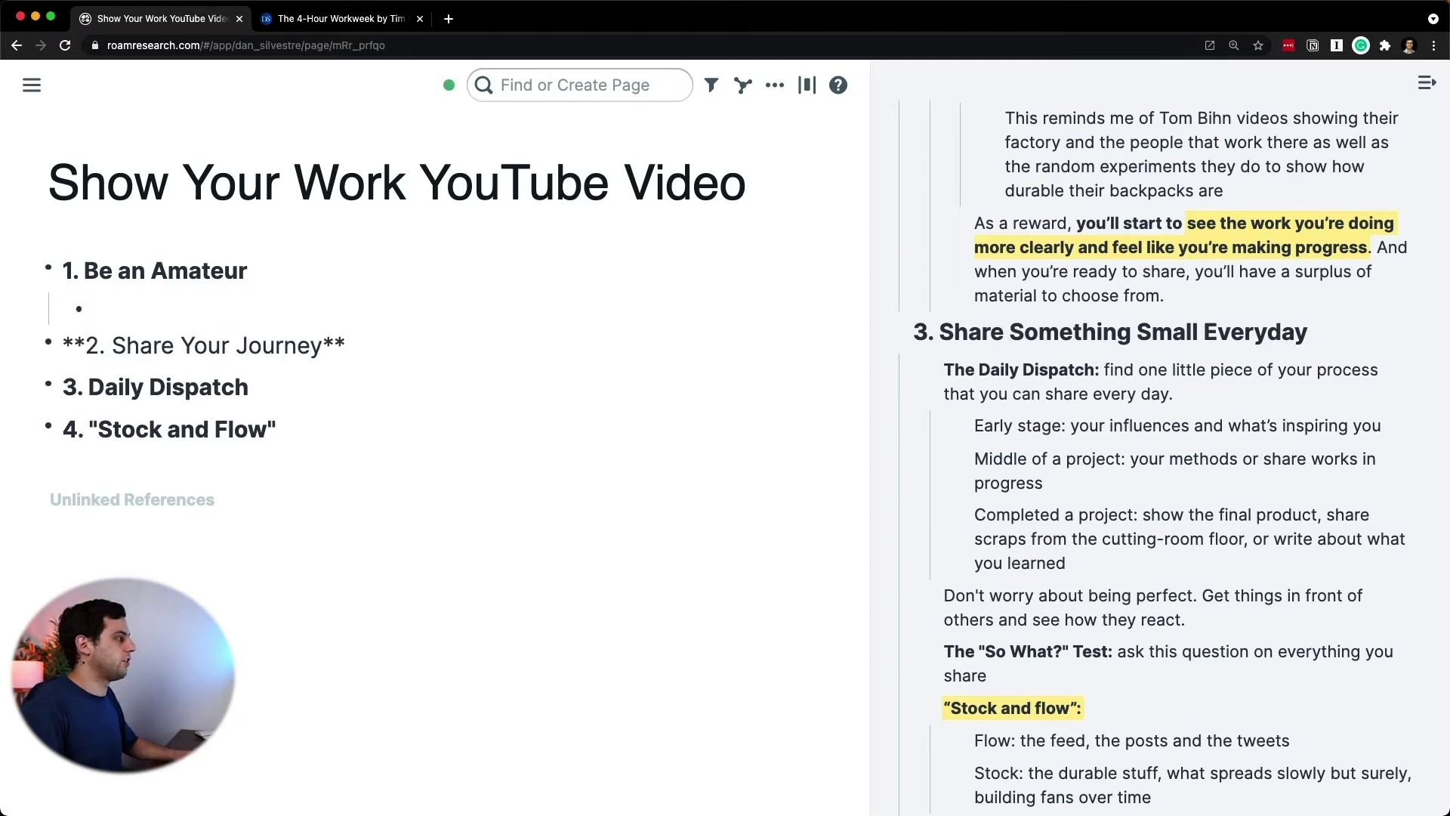
key(Return)
key(Tab)
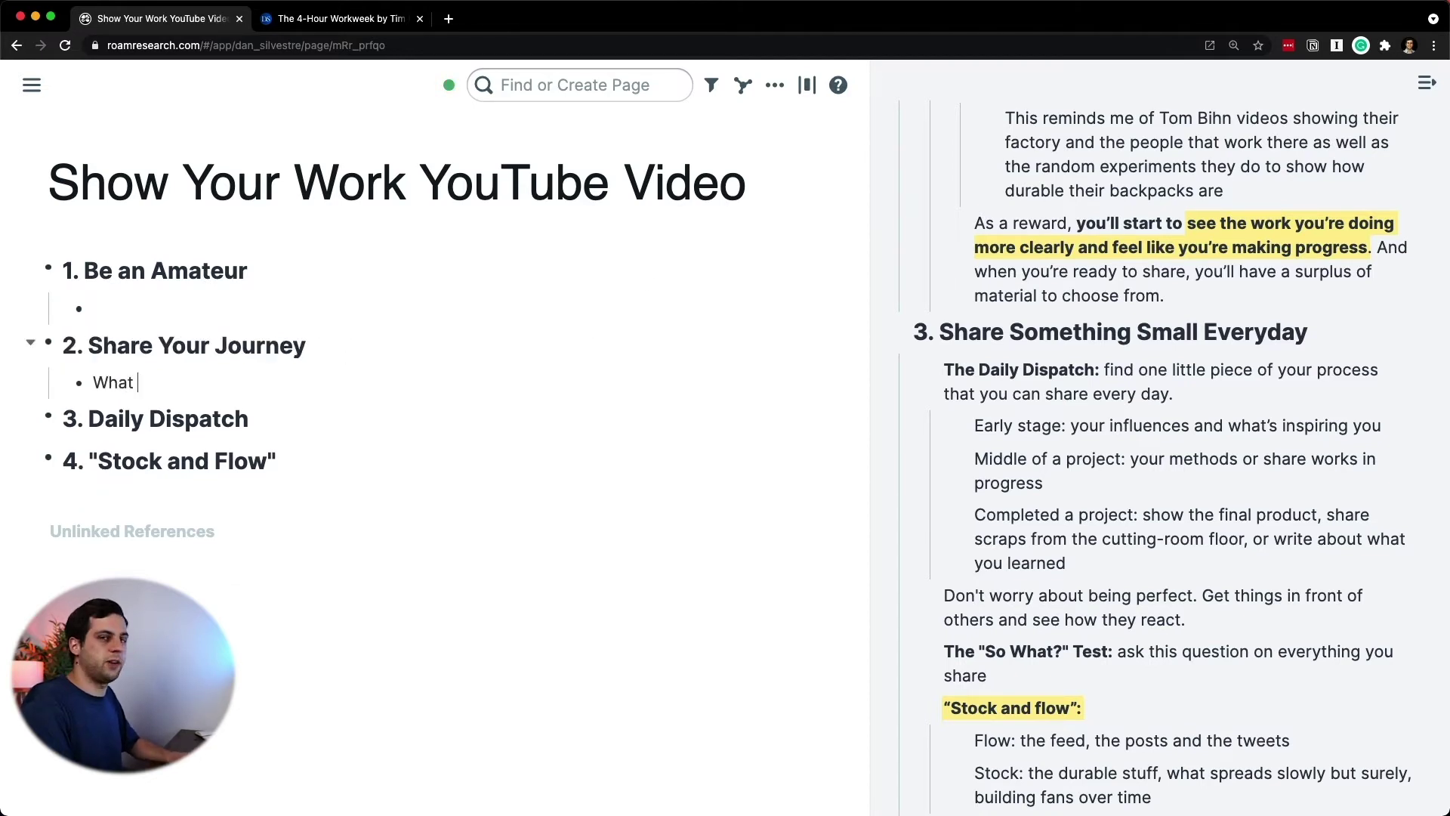
key(Return)
key(BackSpace)
key(BackSpace)
key(BackSpace)
text(Why)
key(Return)
text(How)
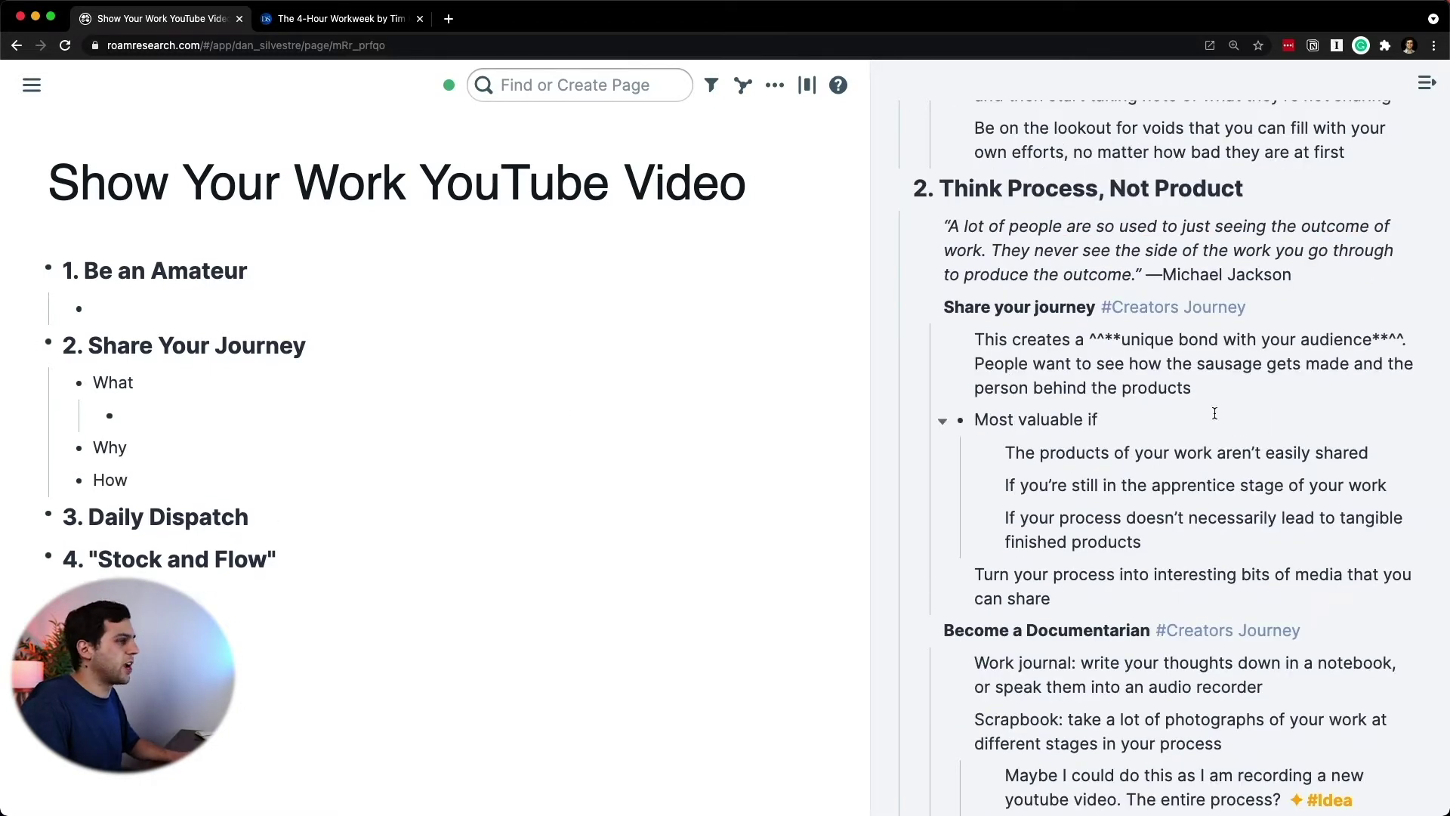
- Move the sausage-making sentence under Why and nest 'Become a Museum Curator' under How
shift+click(1192, 387)
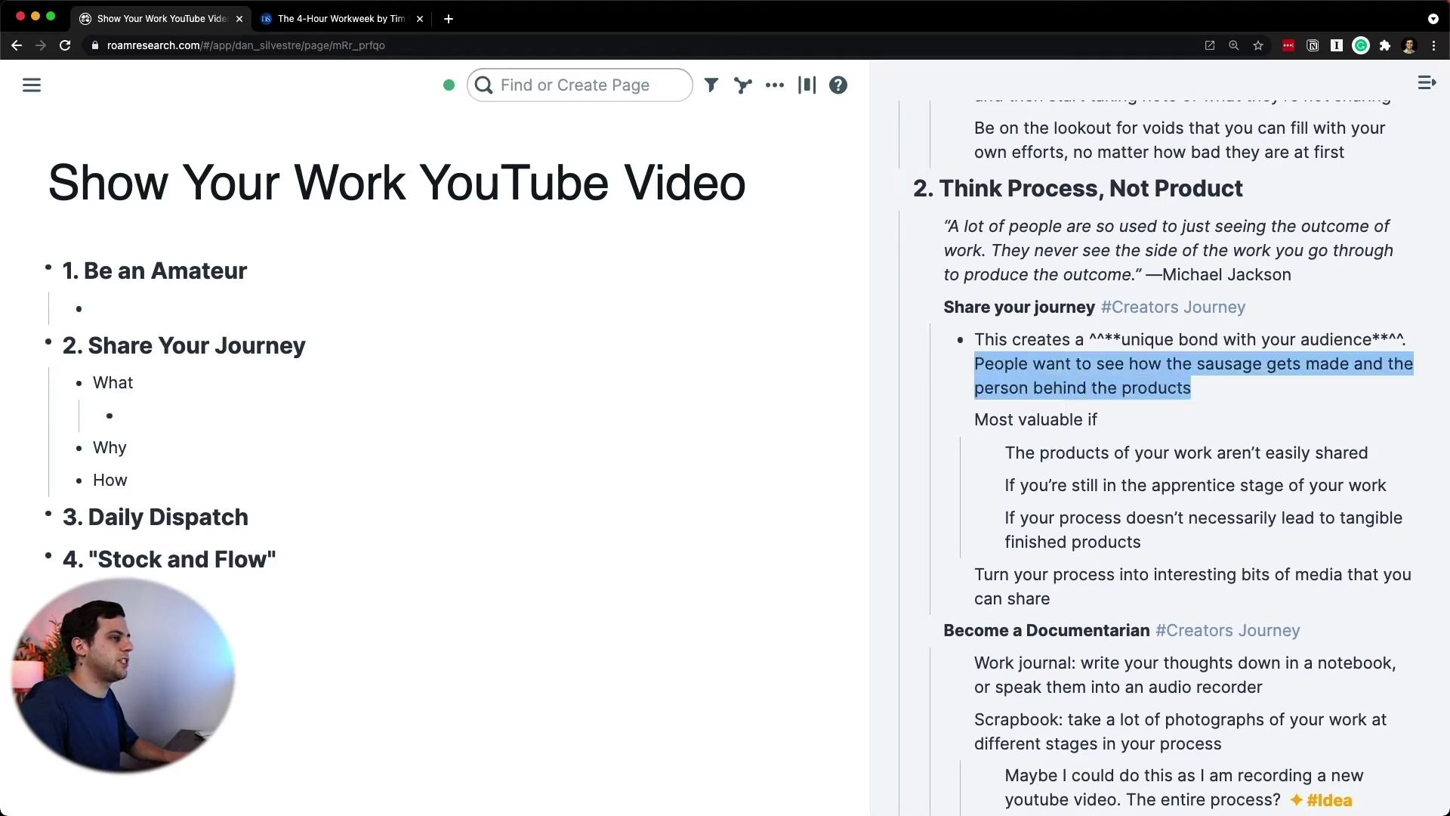
drag(1133, 370, 352, 470)
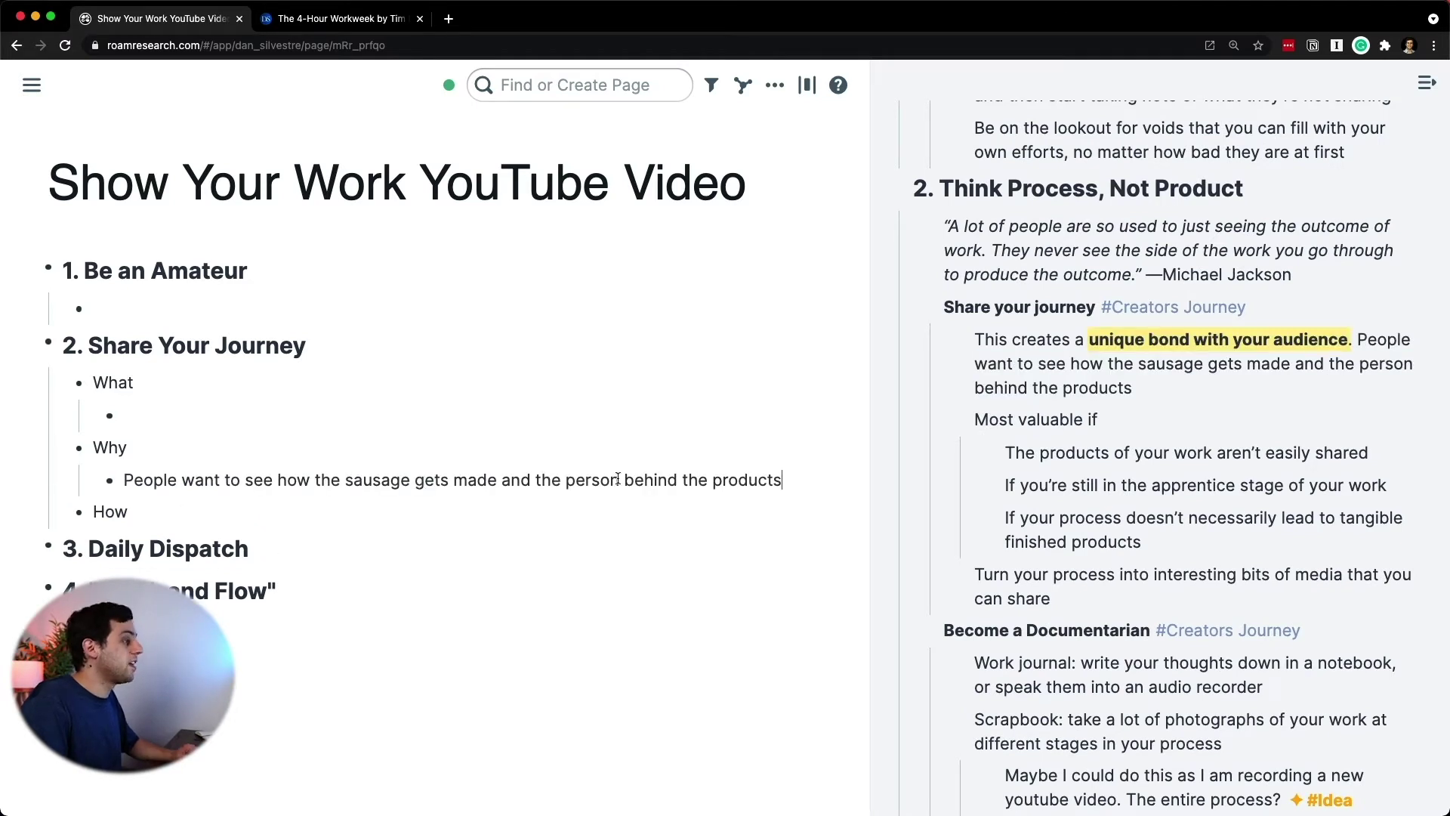
click(129, 512)
key(Return)
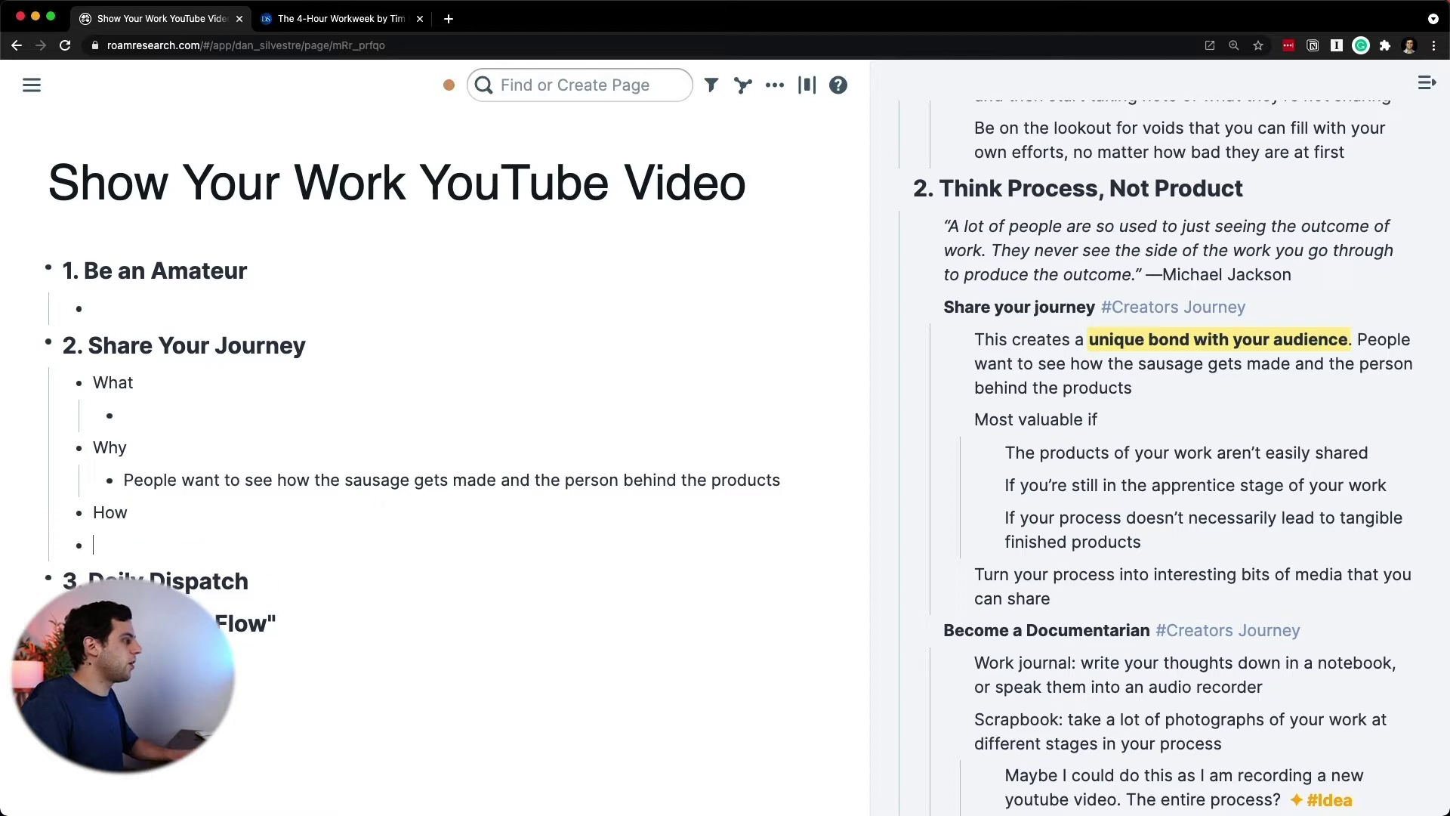
key(Tab)
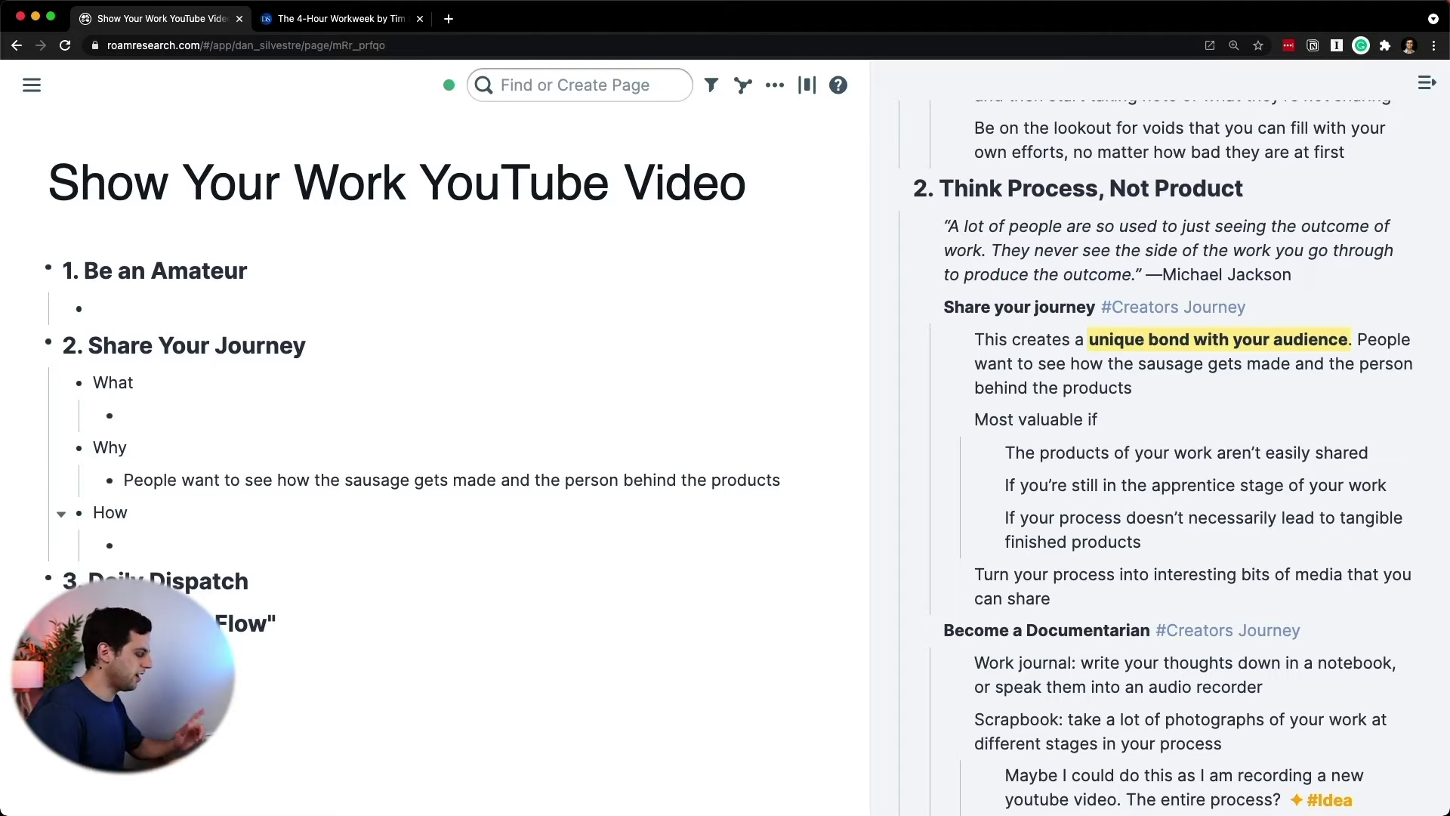
text(Be)
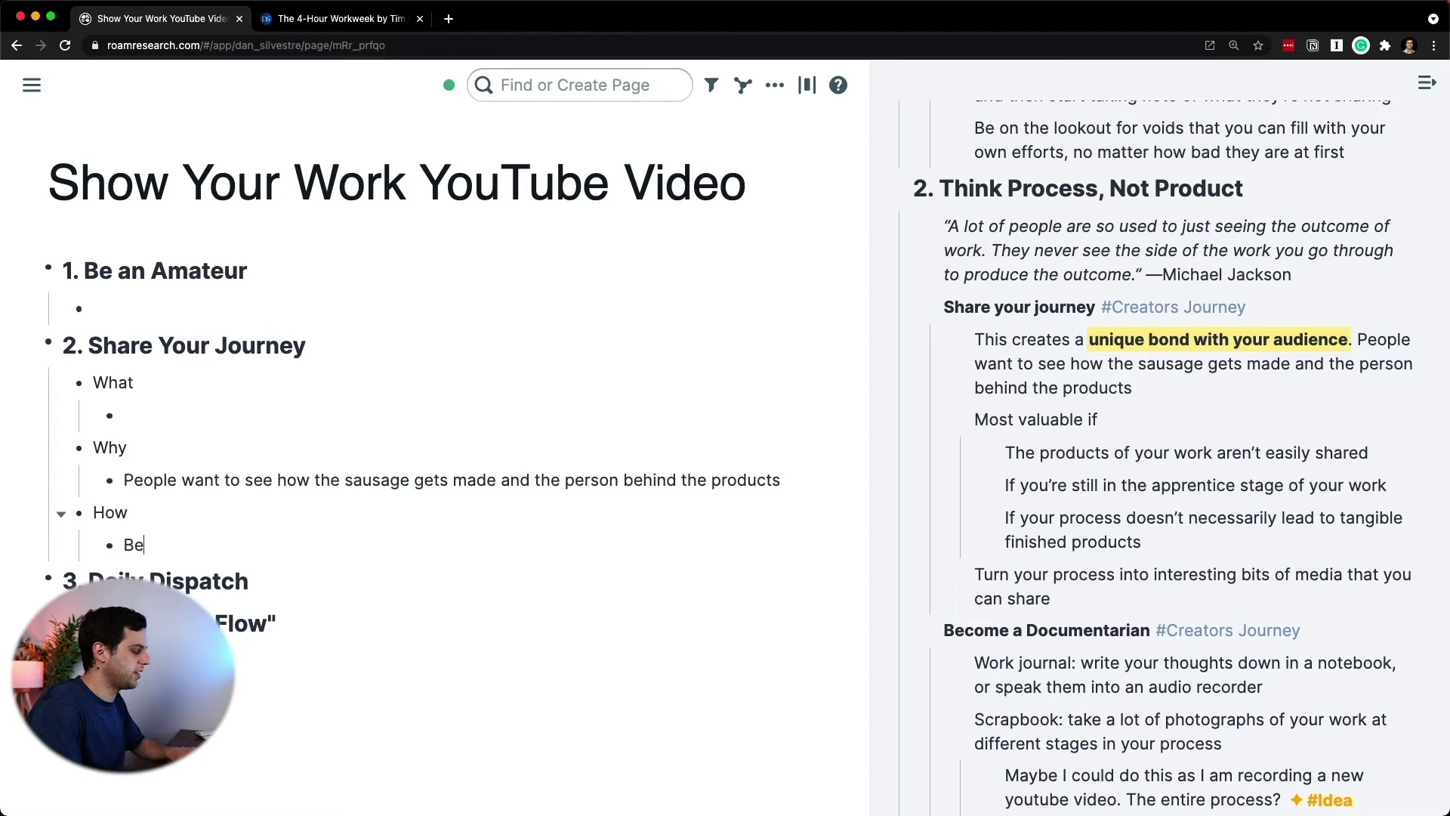
text(come a Museum Curator)
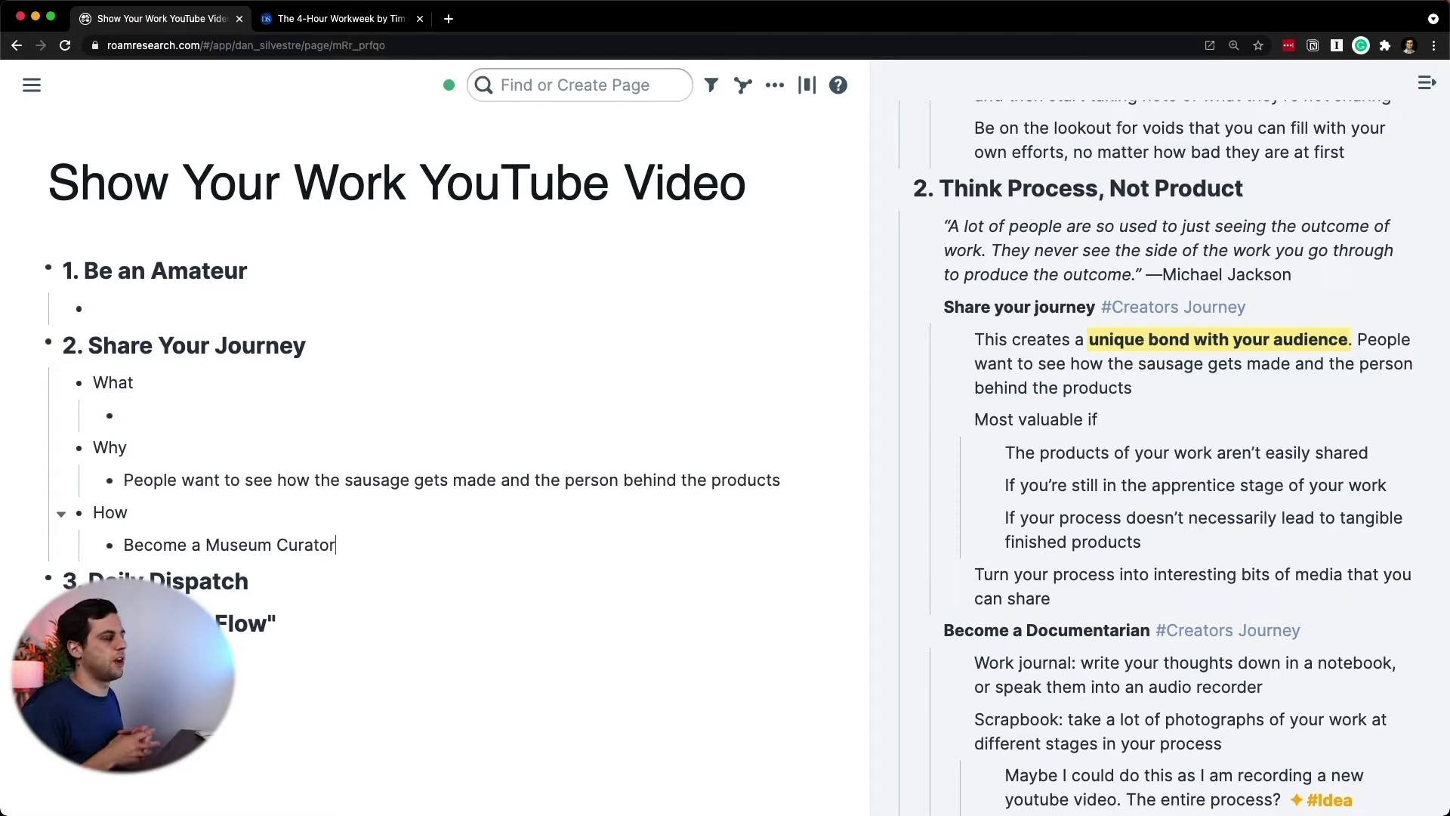
- Change the How bullet to 'Think like a Museum Curator' and add a 'Personal examples' bullet
text(Think like)
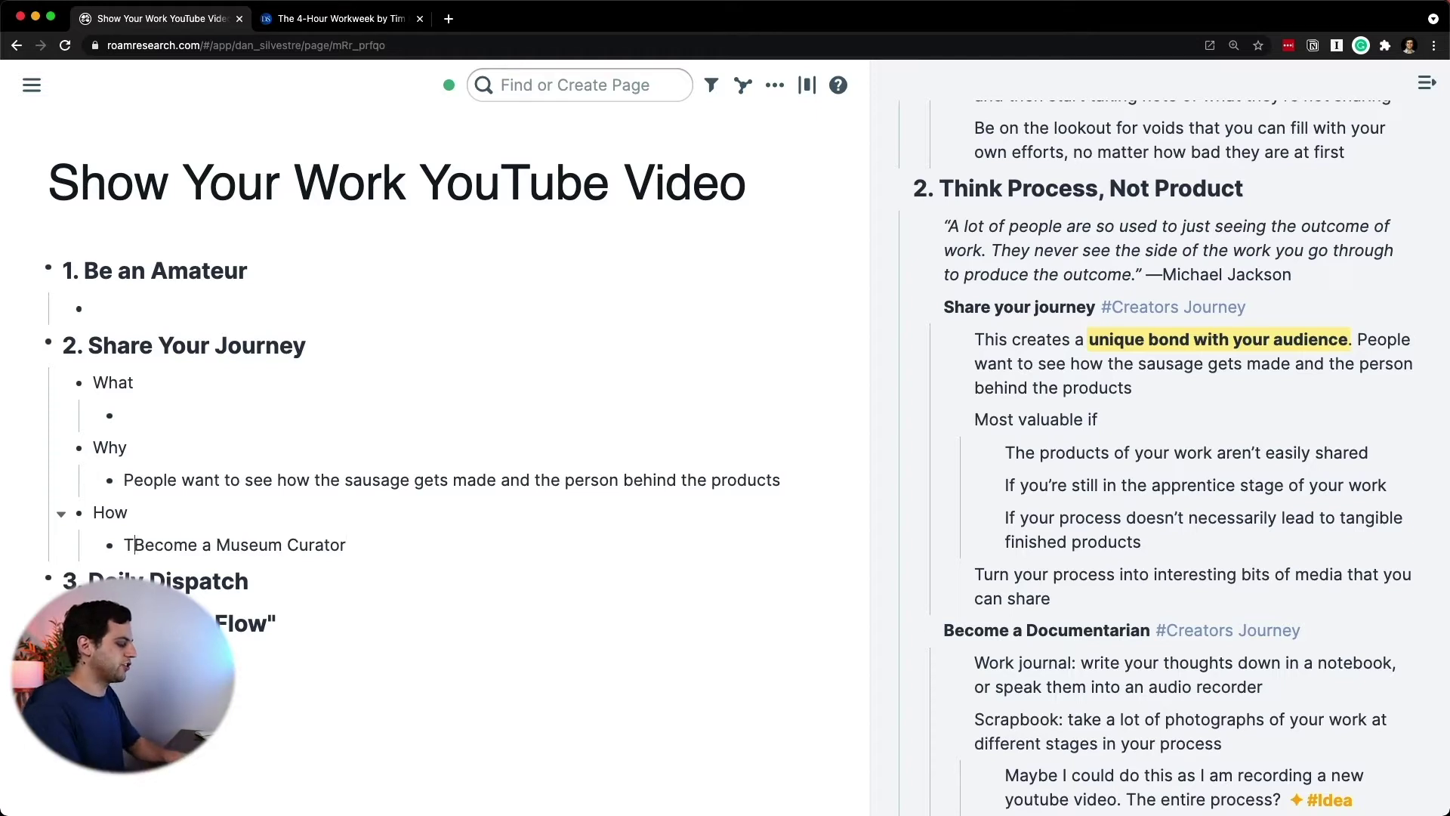
key(shift+Right)
key(shift+Right)
key(shift+Right)
key(shift+Right)
key(shift+Right)
key(shift+Right)
key(shift+Right)
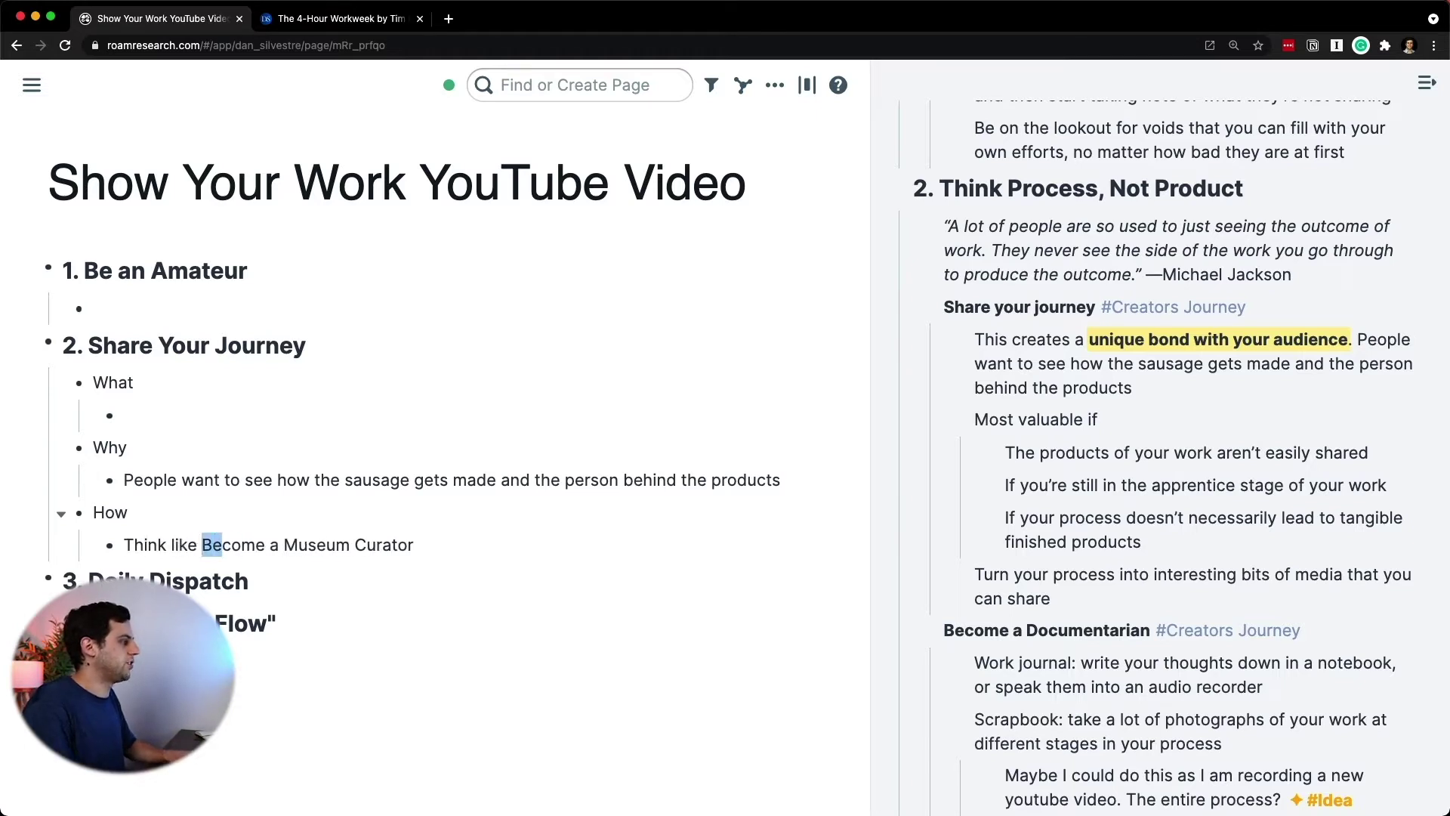
key(BackSpace)
key(End)
key(Return)
text(Personal examples)
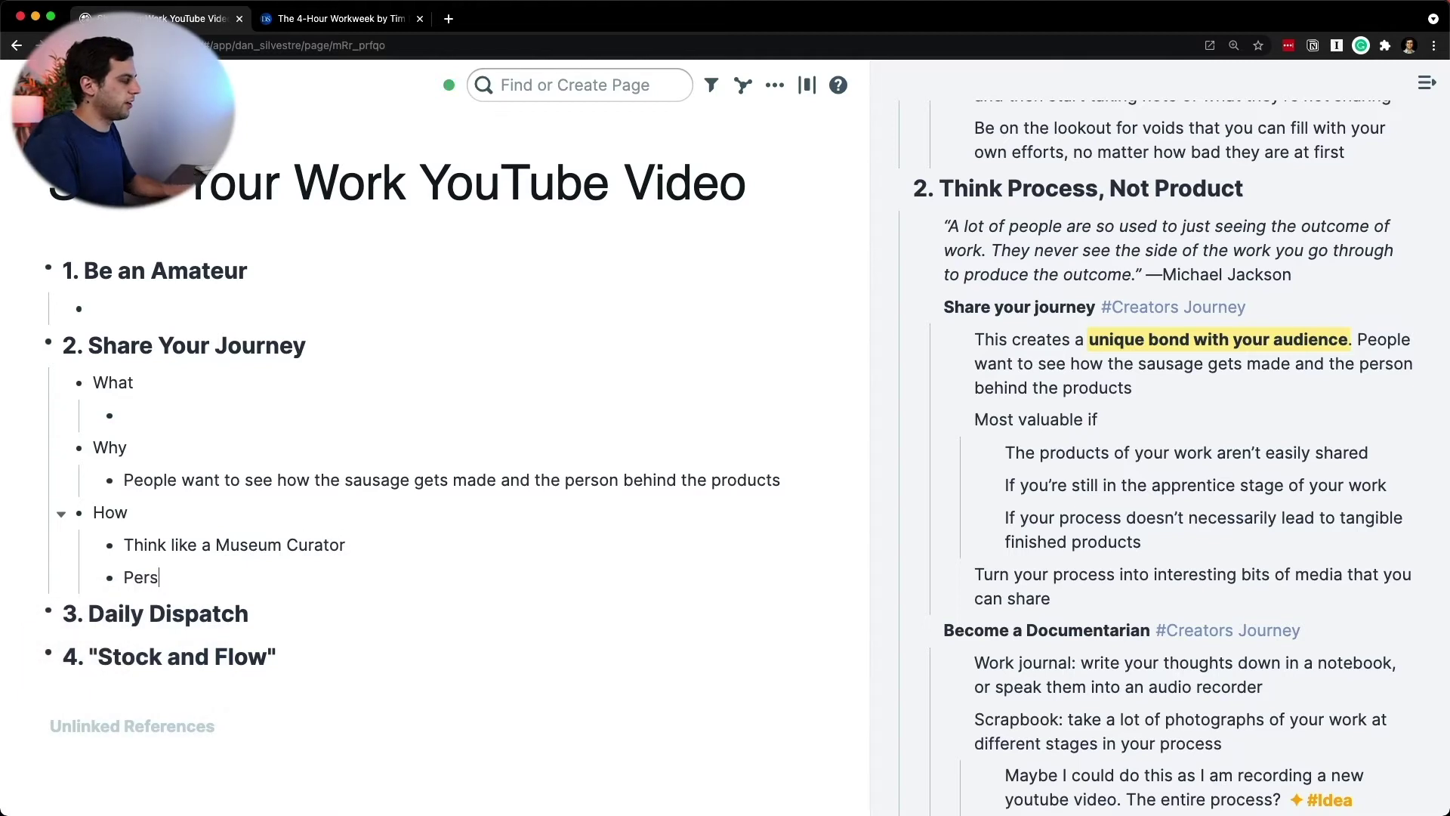
key(Return)
key(Tab)
- Nest 'Book summaries:' and the One Productivity newsletter line under Personal examples
text(Book summaries)
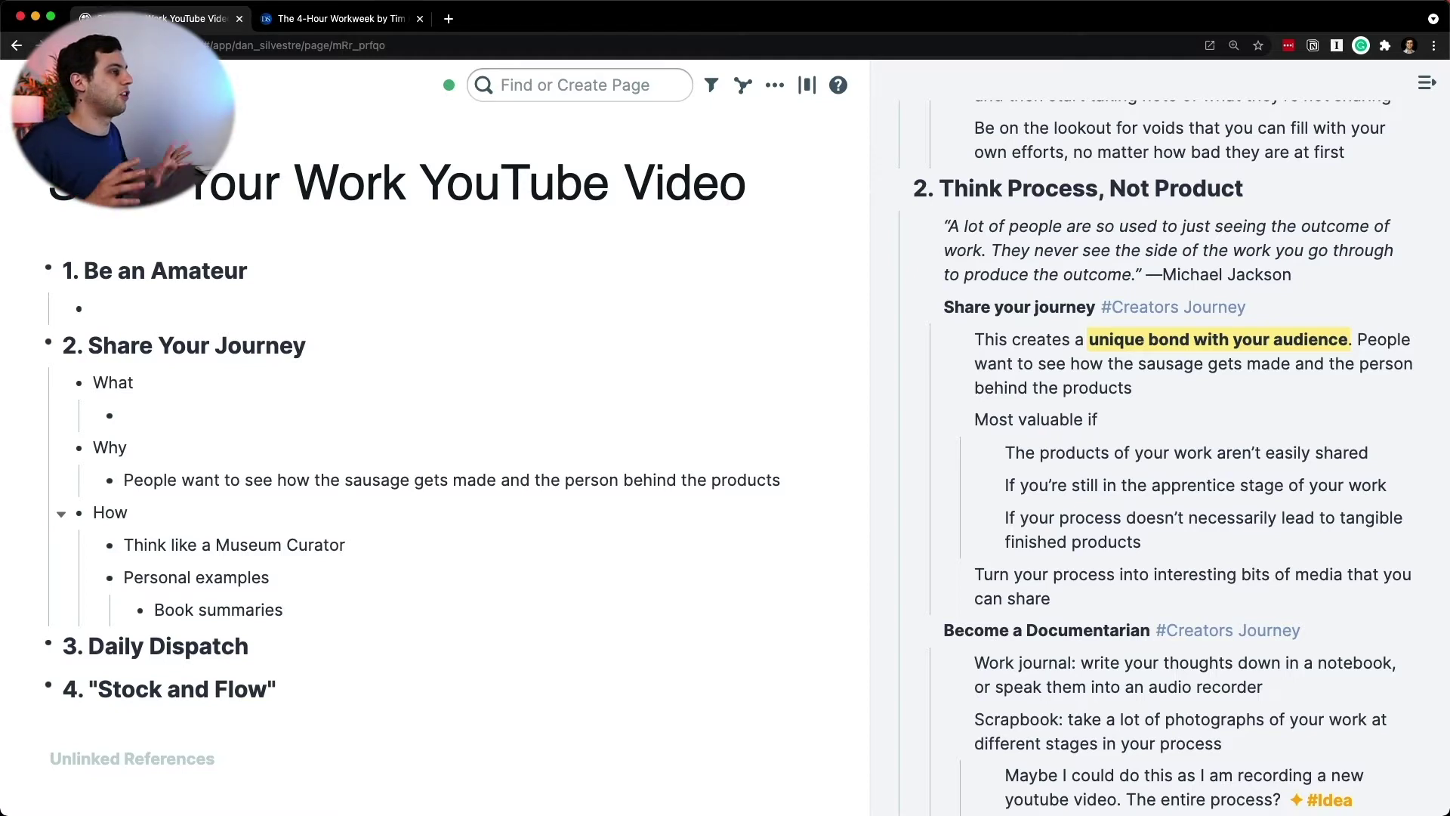
text(:)
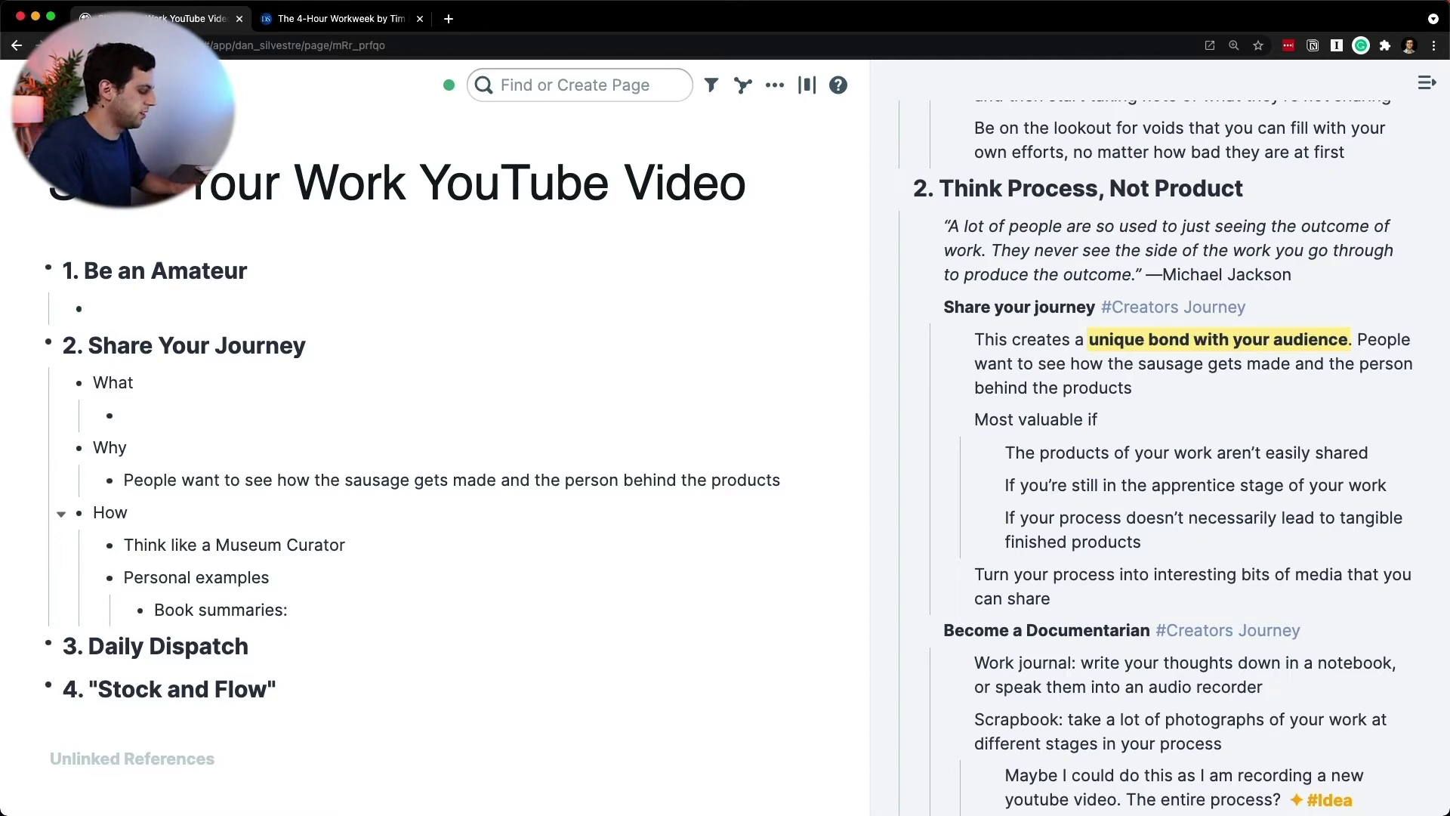
key(Return)
text(Newsletter)
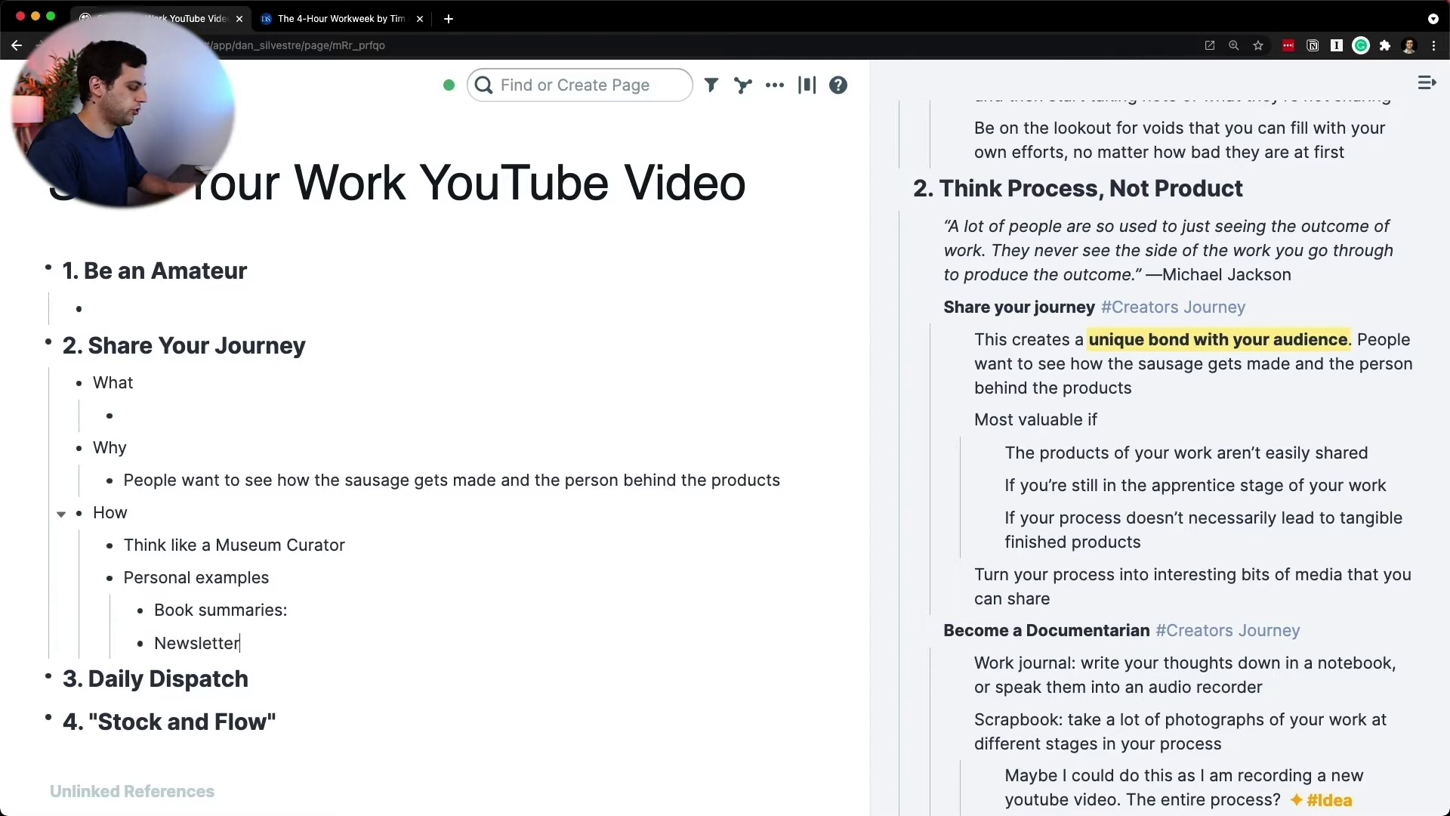
text(: One Pr)
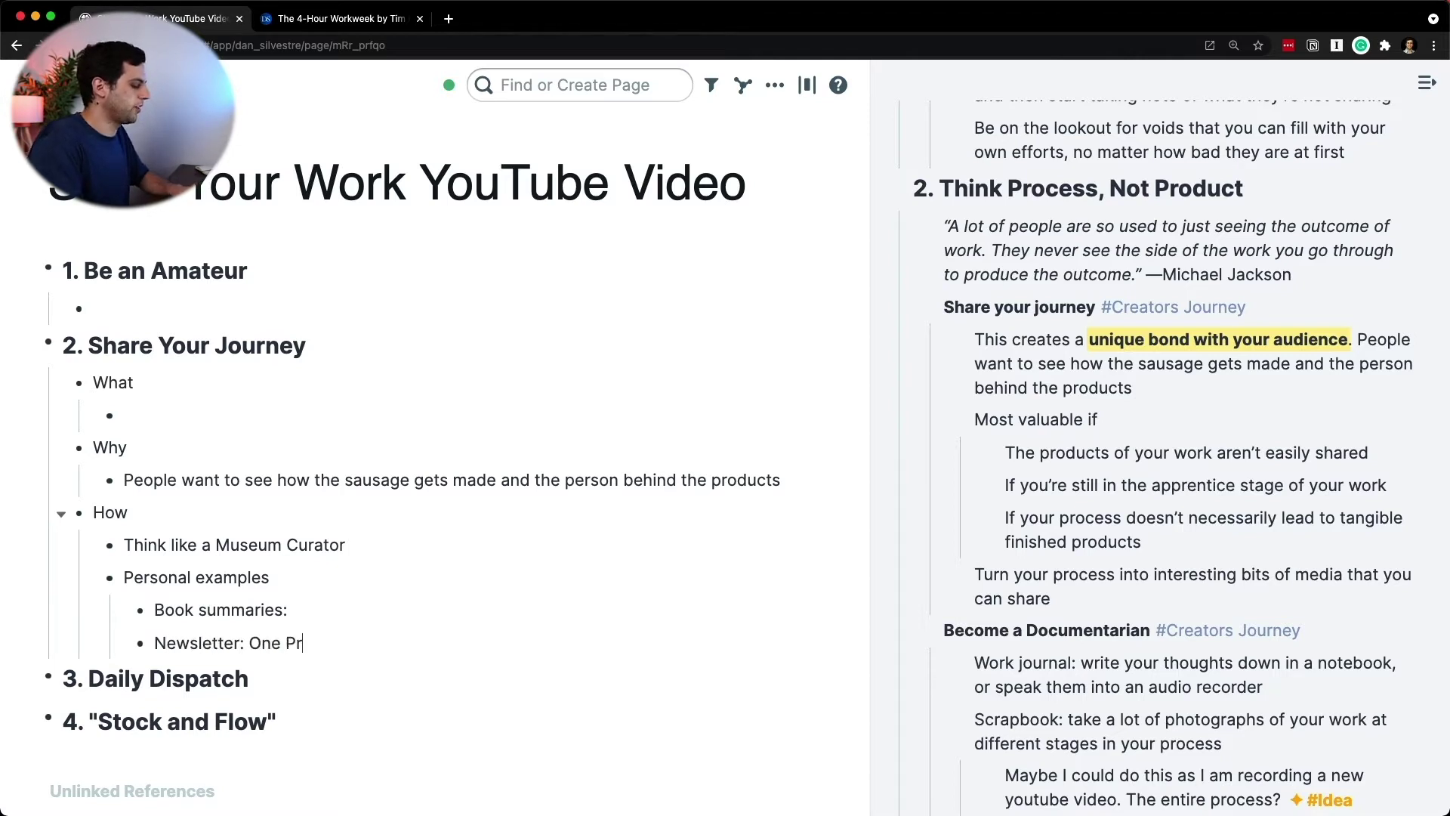
text(oductivity was basi)
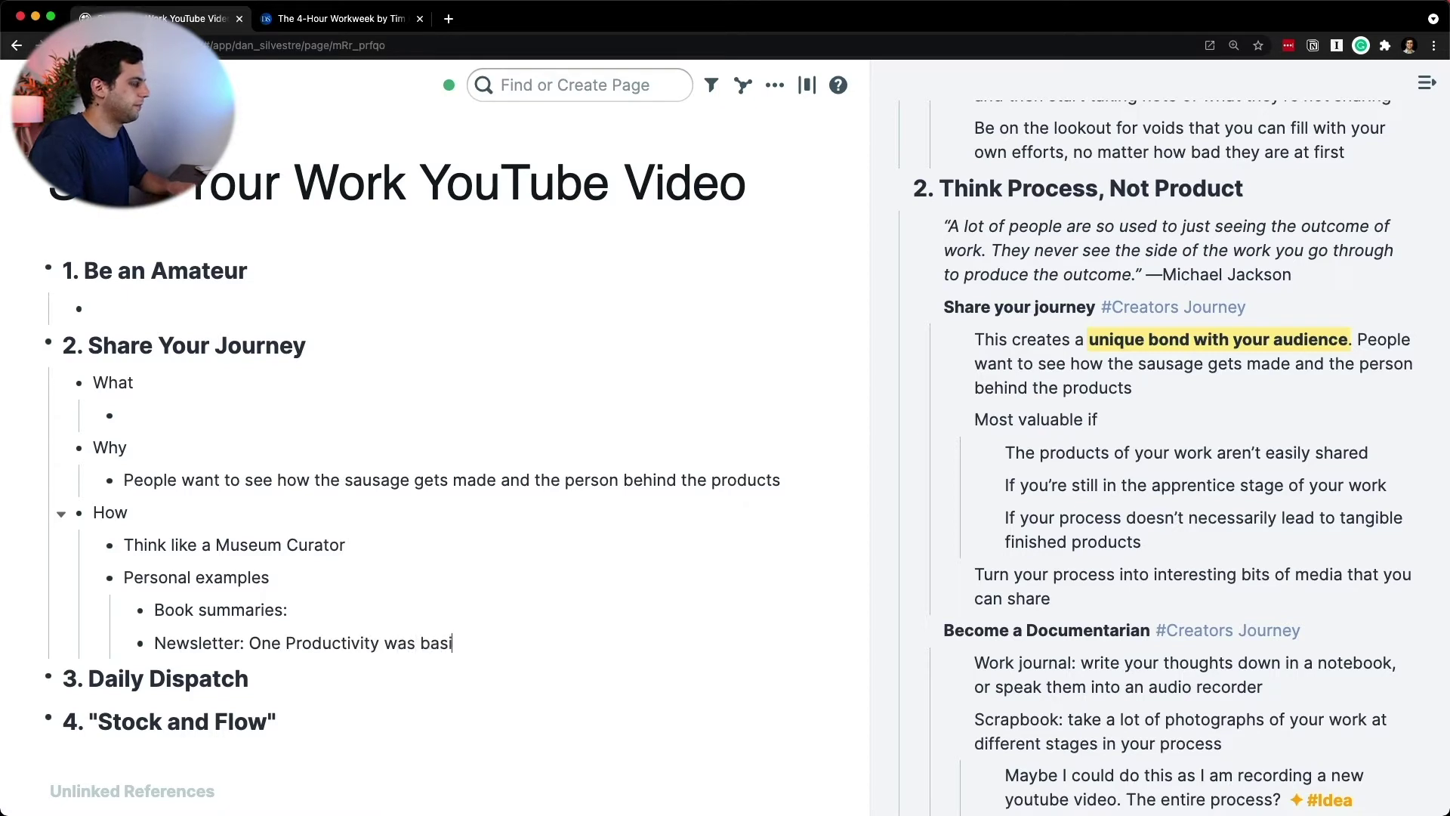
text(cally a curation )
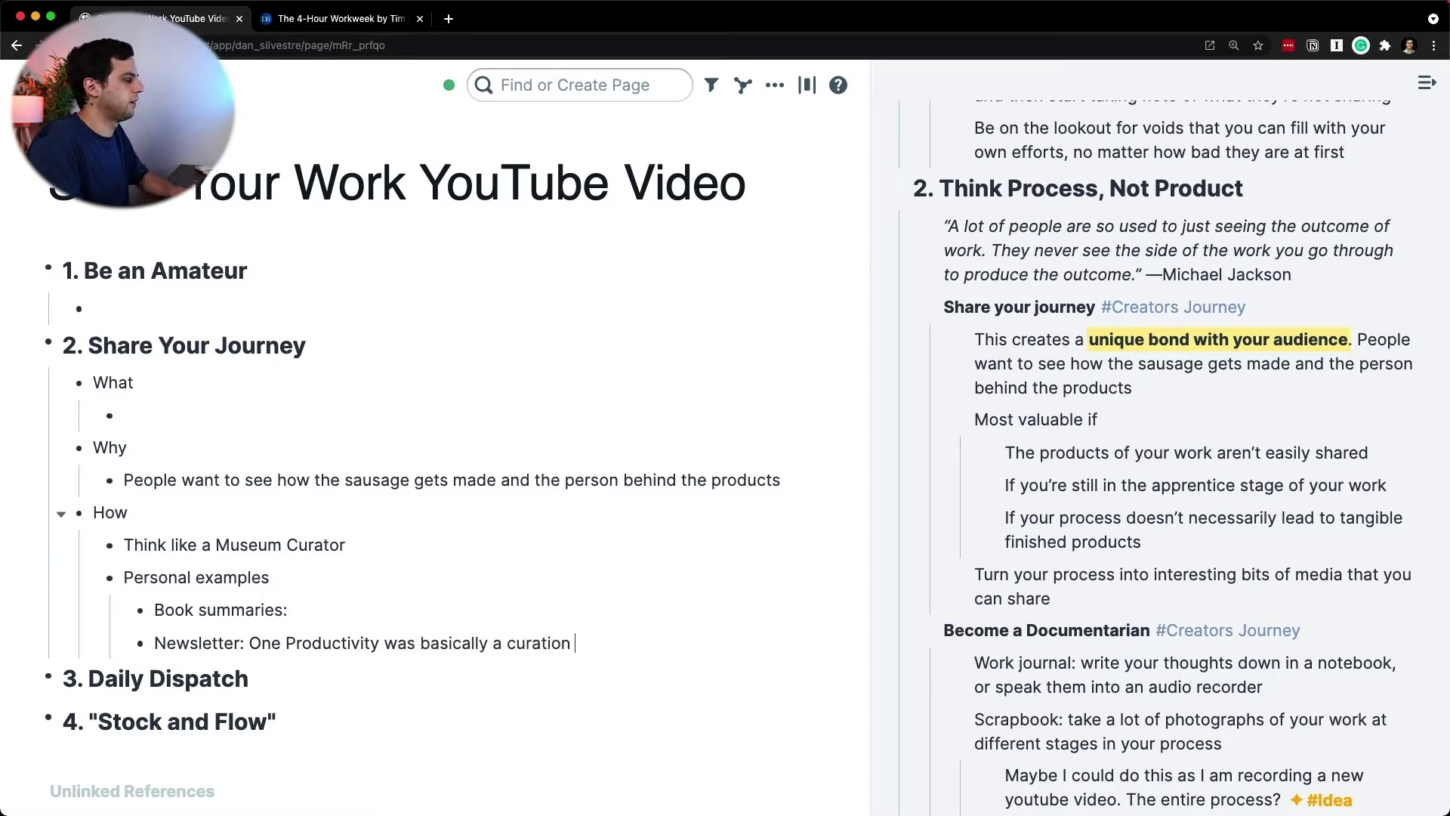
text(of the best productv)
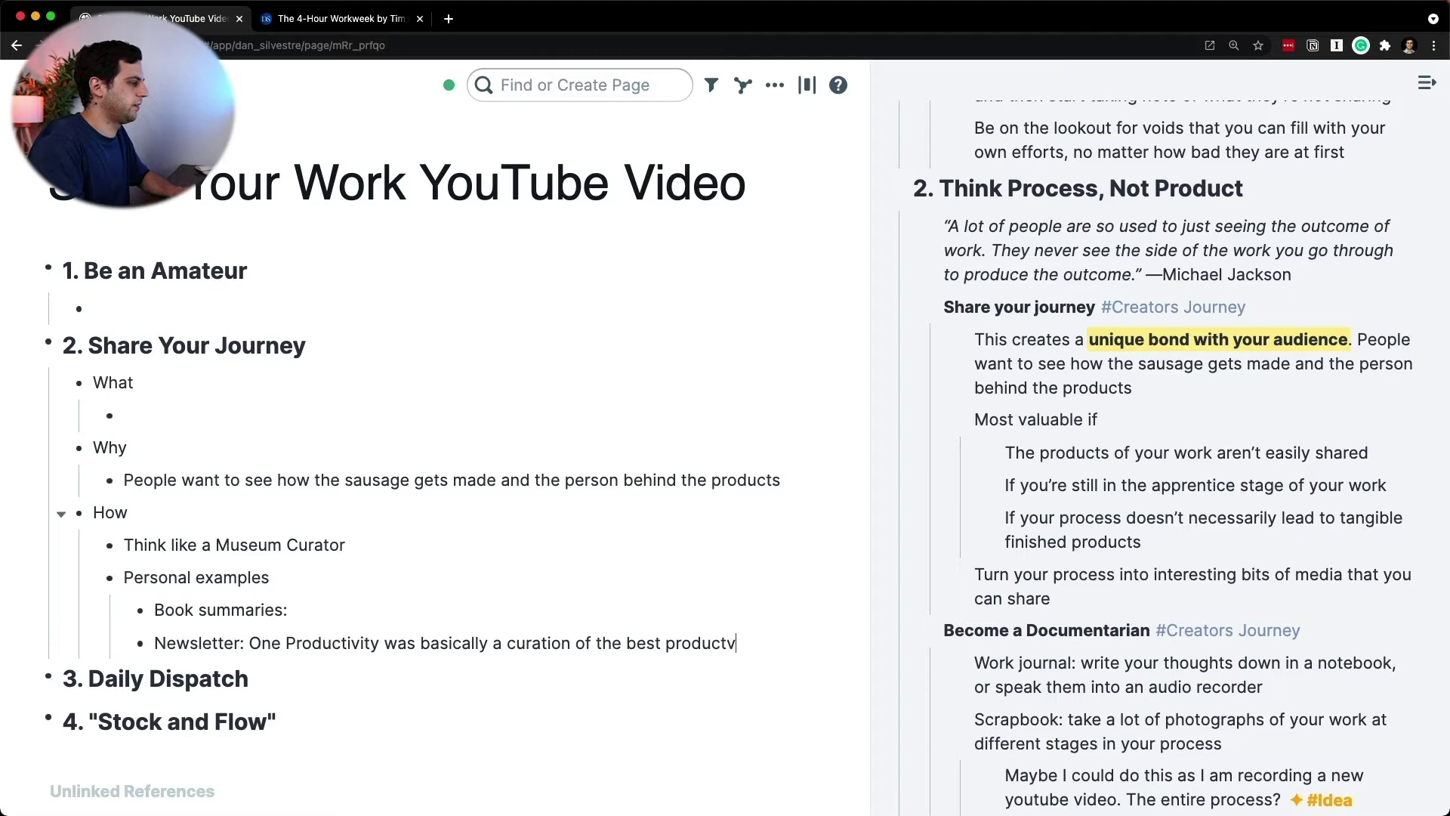
key(BackSpace)
text(ivity tips o)
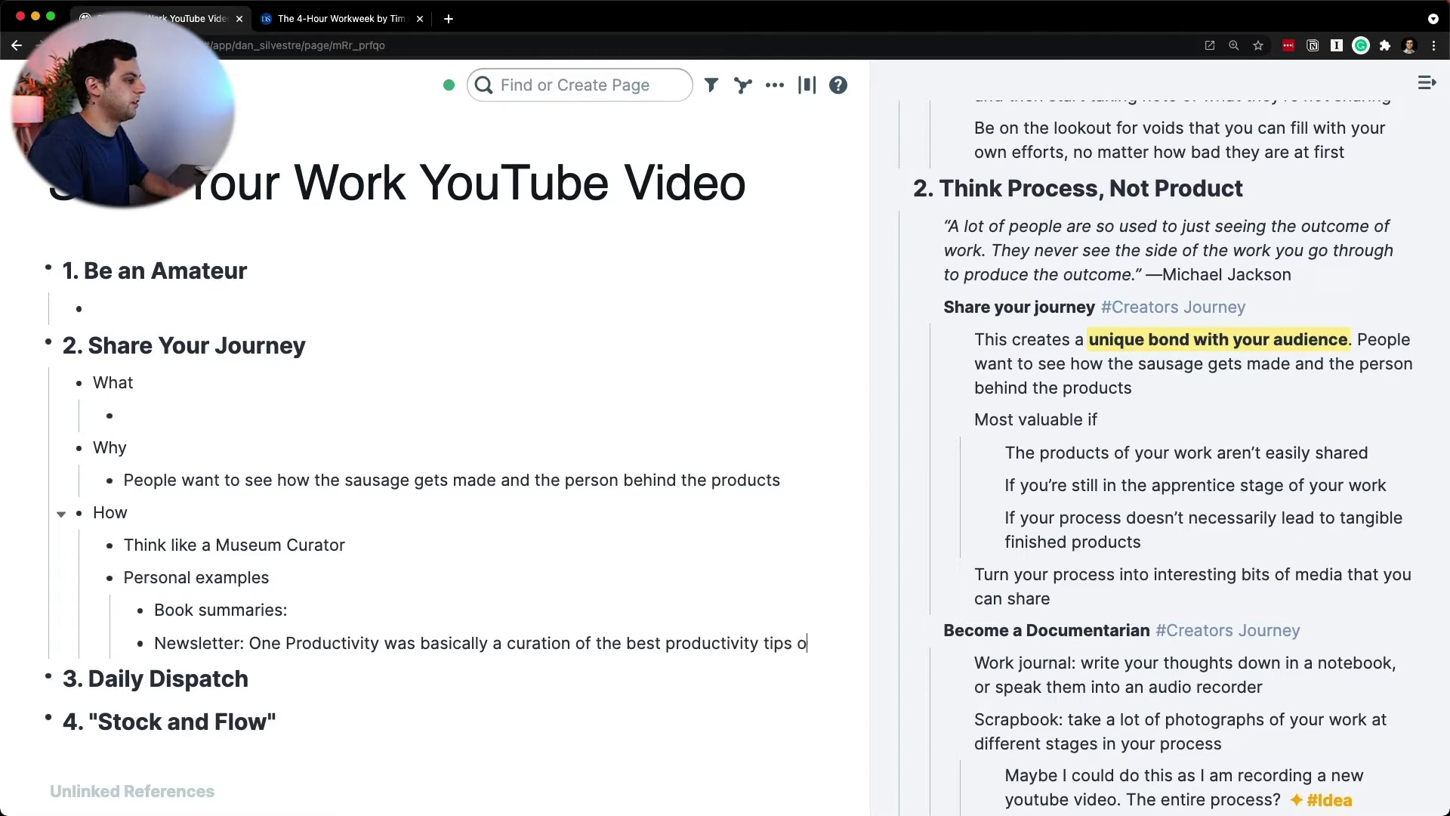
text(nline)
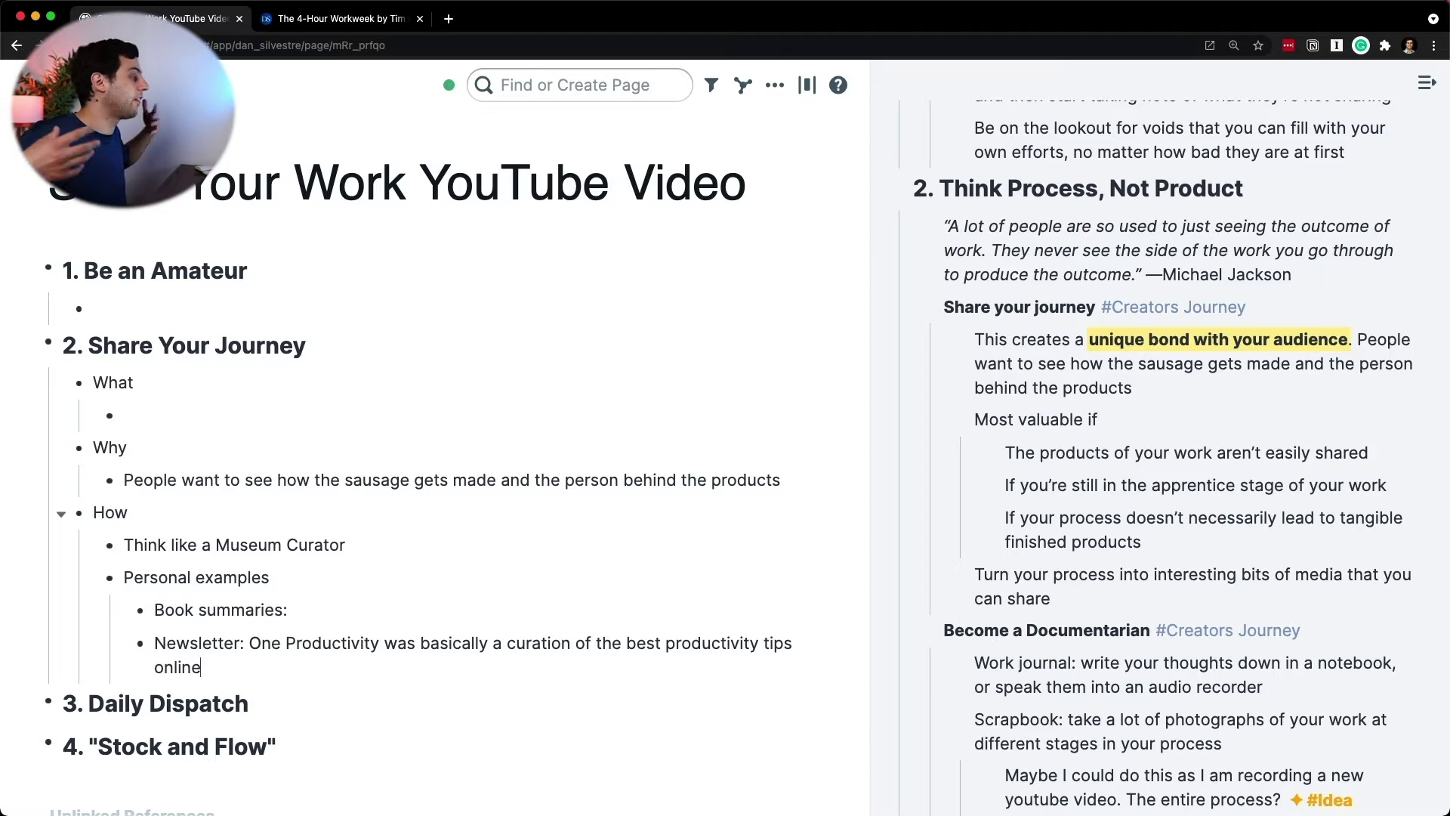
- Write the Book summaries story about reading and forgetting, adding 'Also a nice refresher from time to time.'
click(290, 610)
text(tell the story a little bit. )
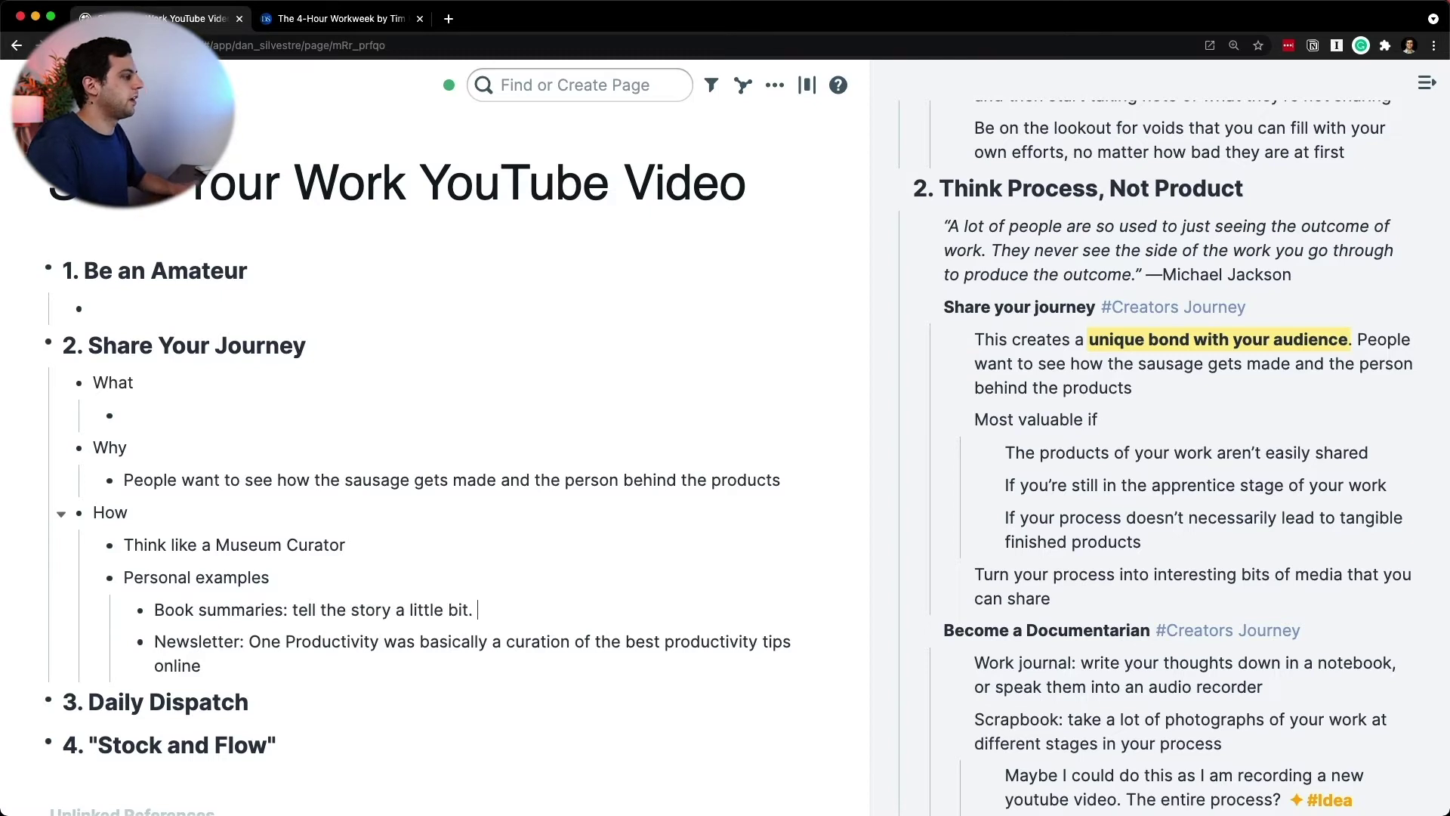
text(Why:)
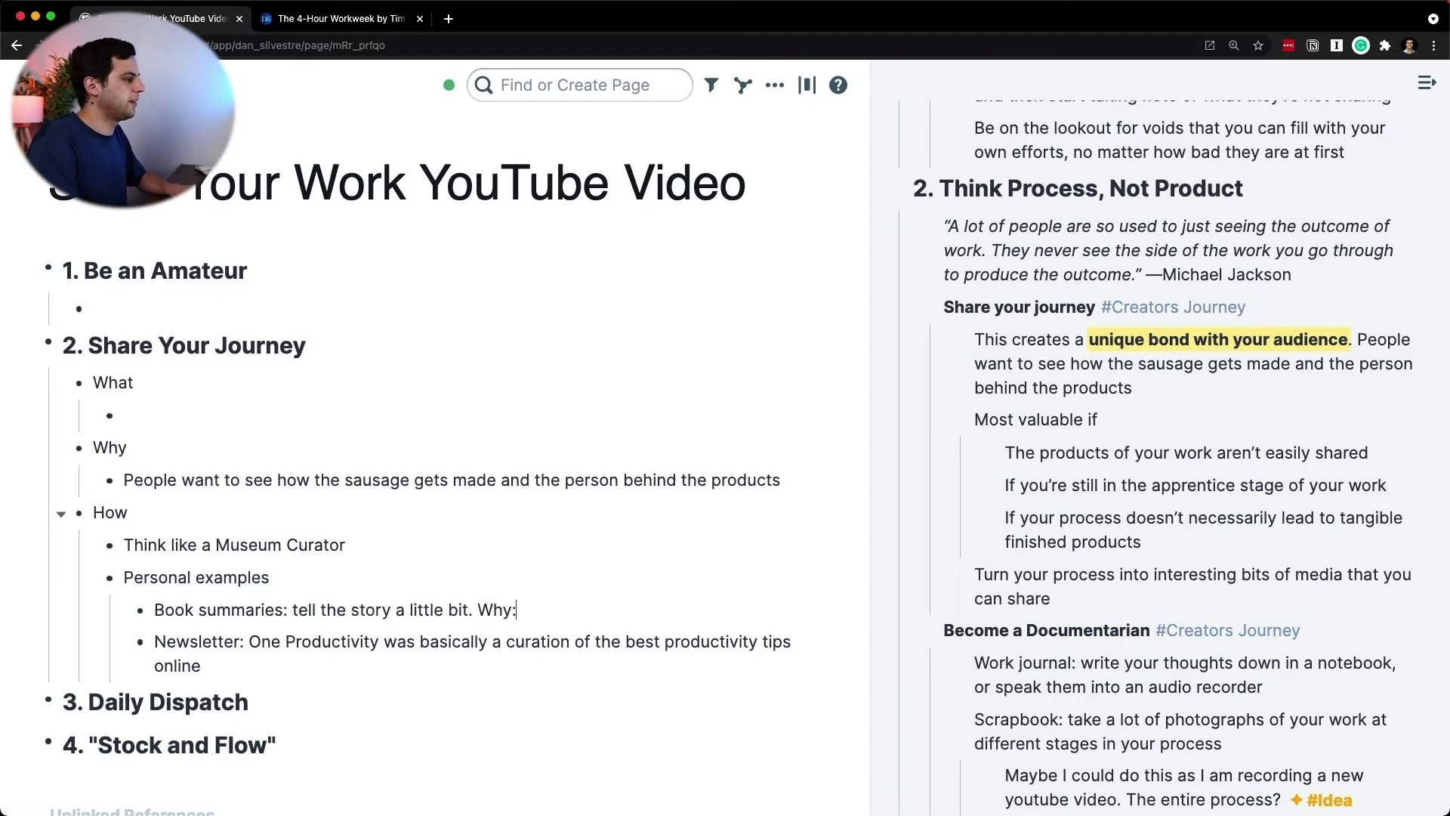
text( I was reading book)
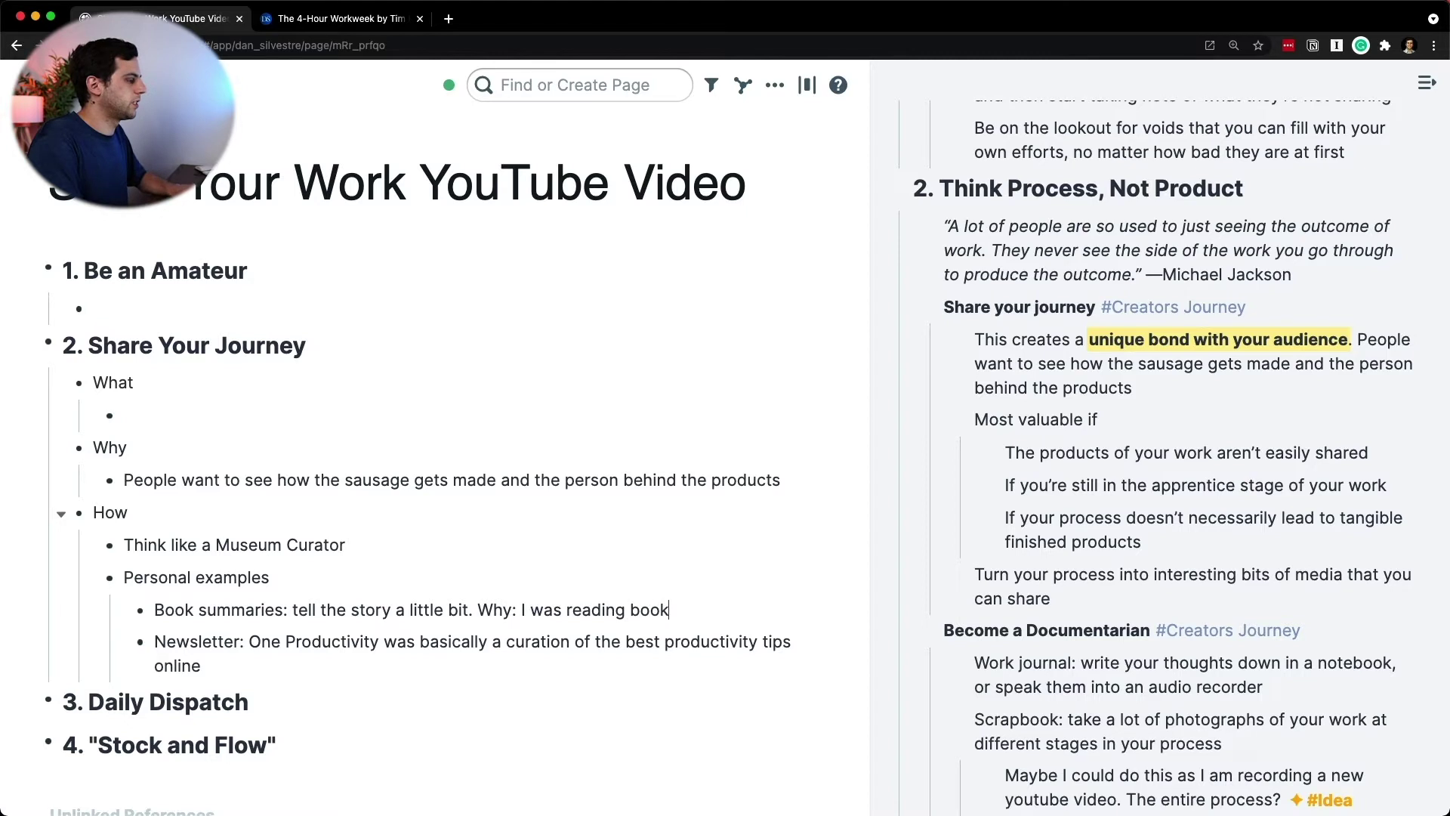
text(s and forgetting. This helped )
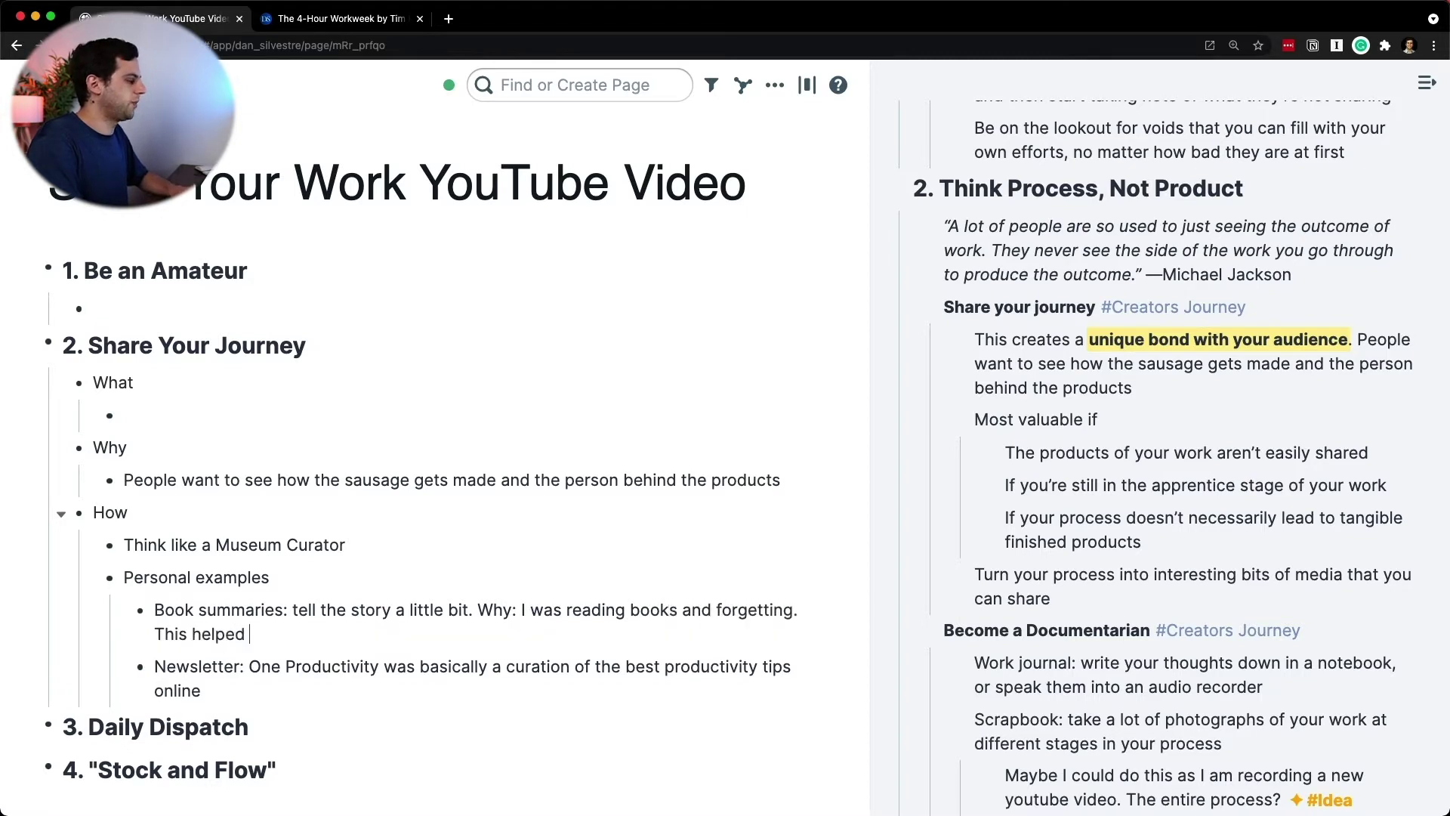
text(me remember a)
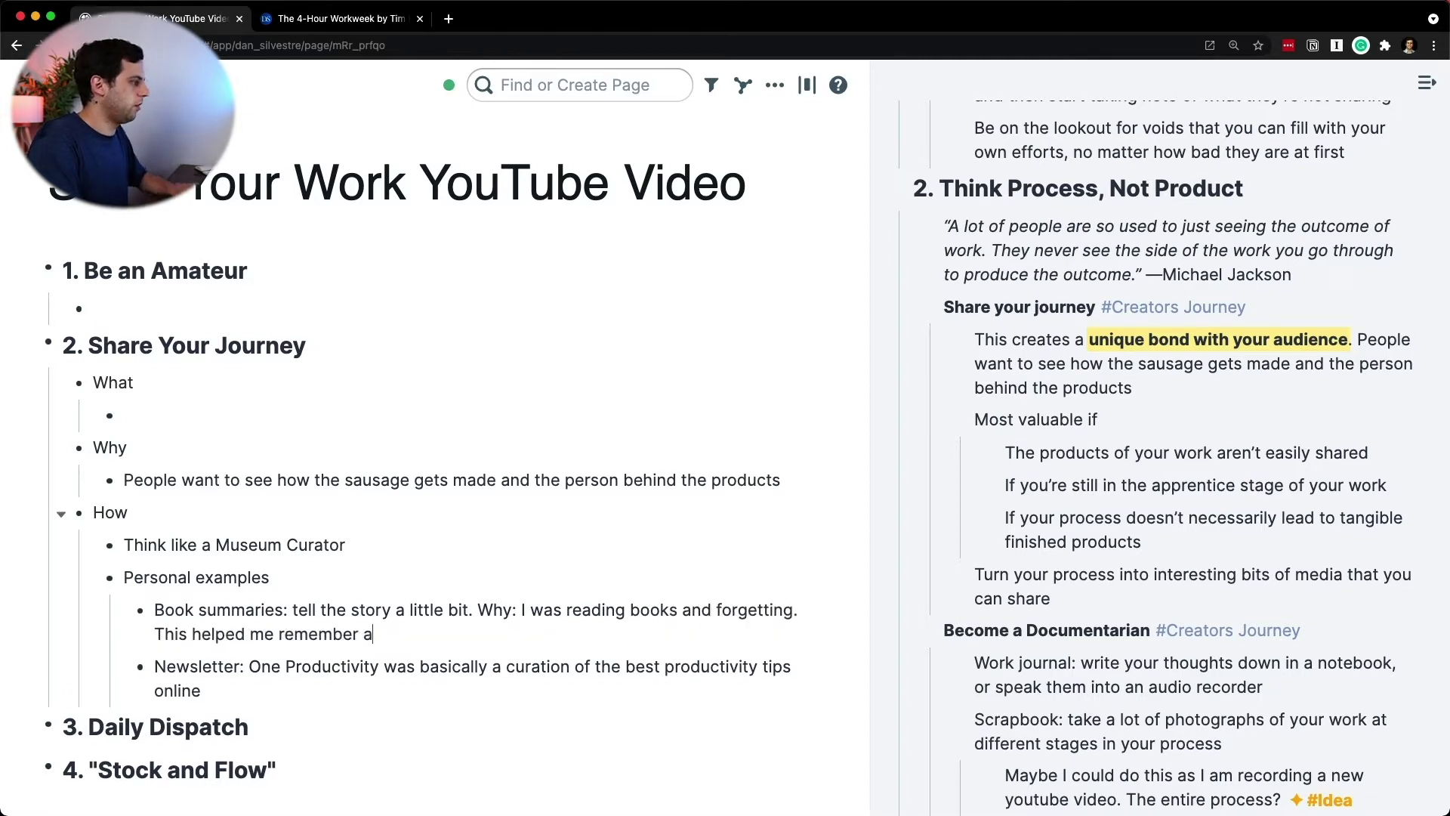
text(ll the lessons. Also a And it was ni)
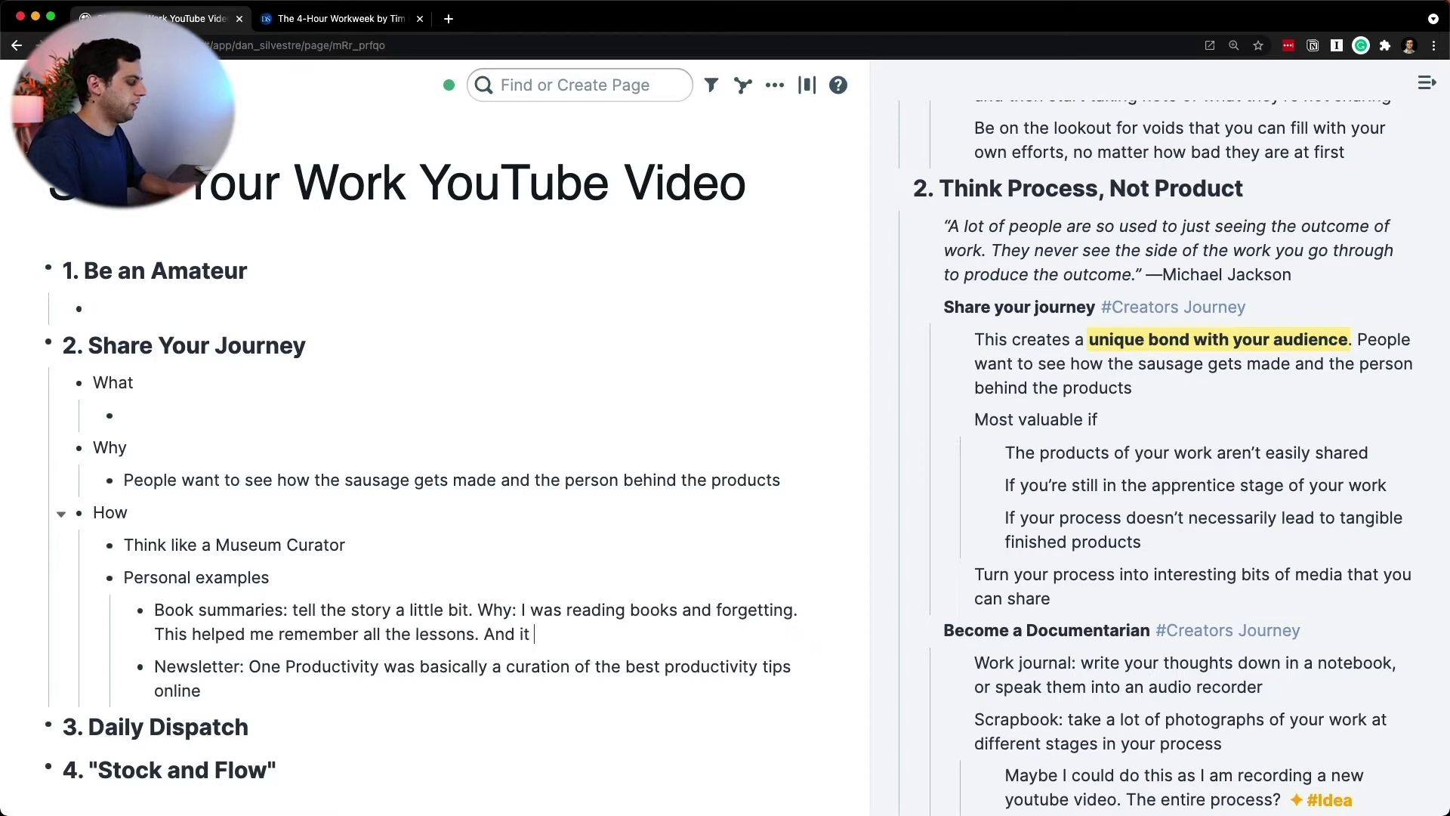
text(ce to sh)
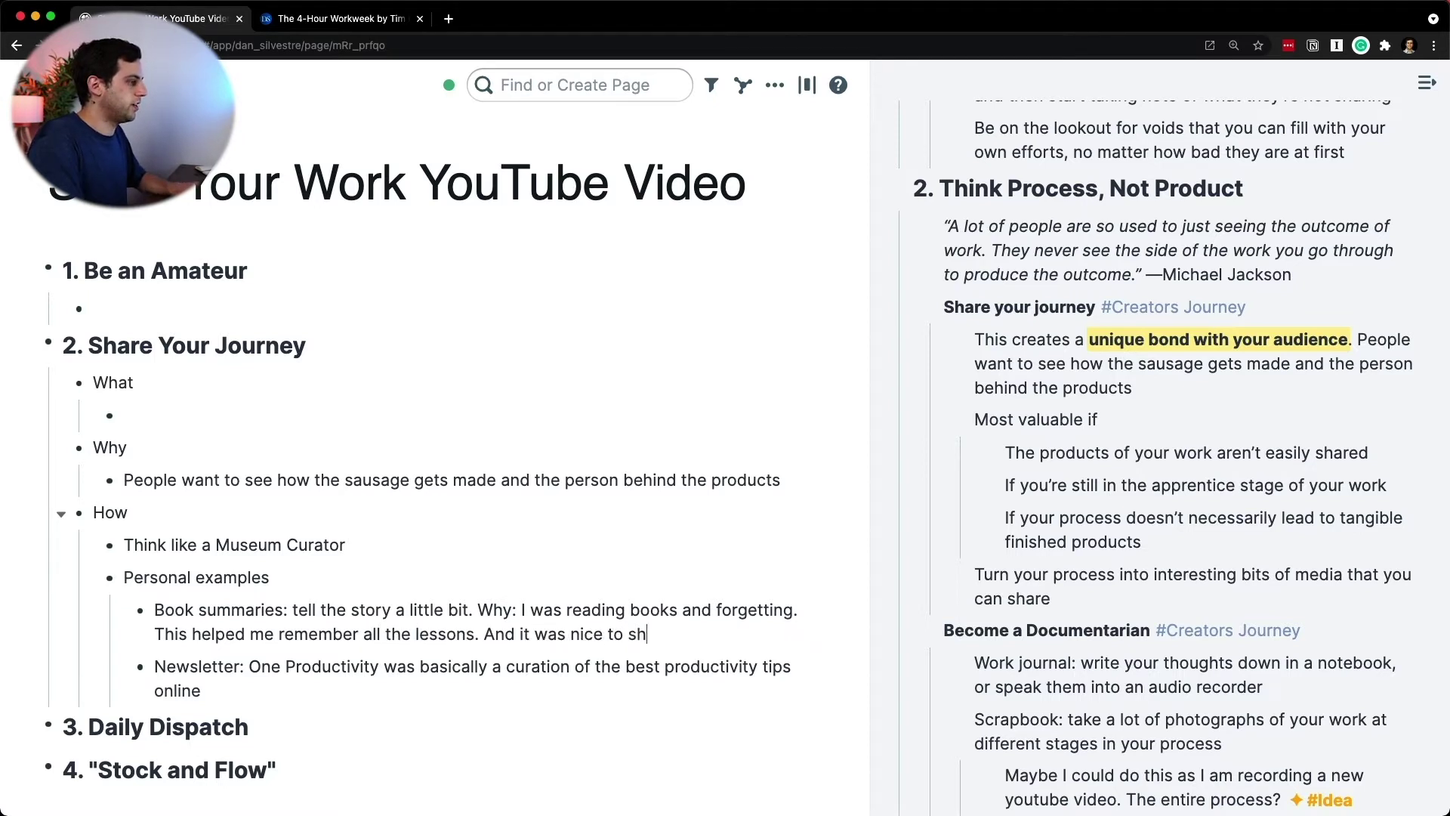
text(are online )
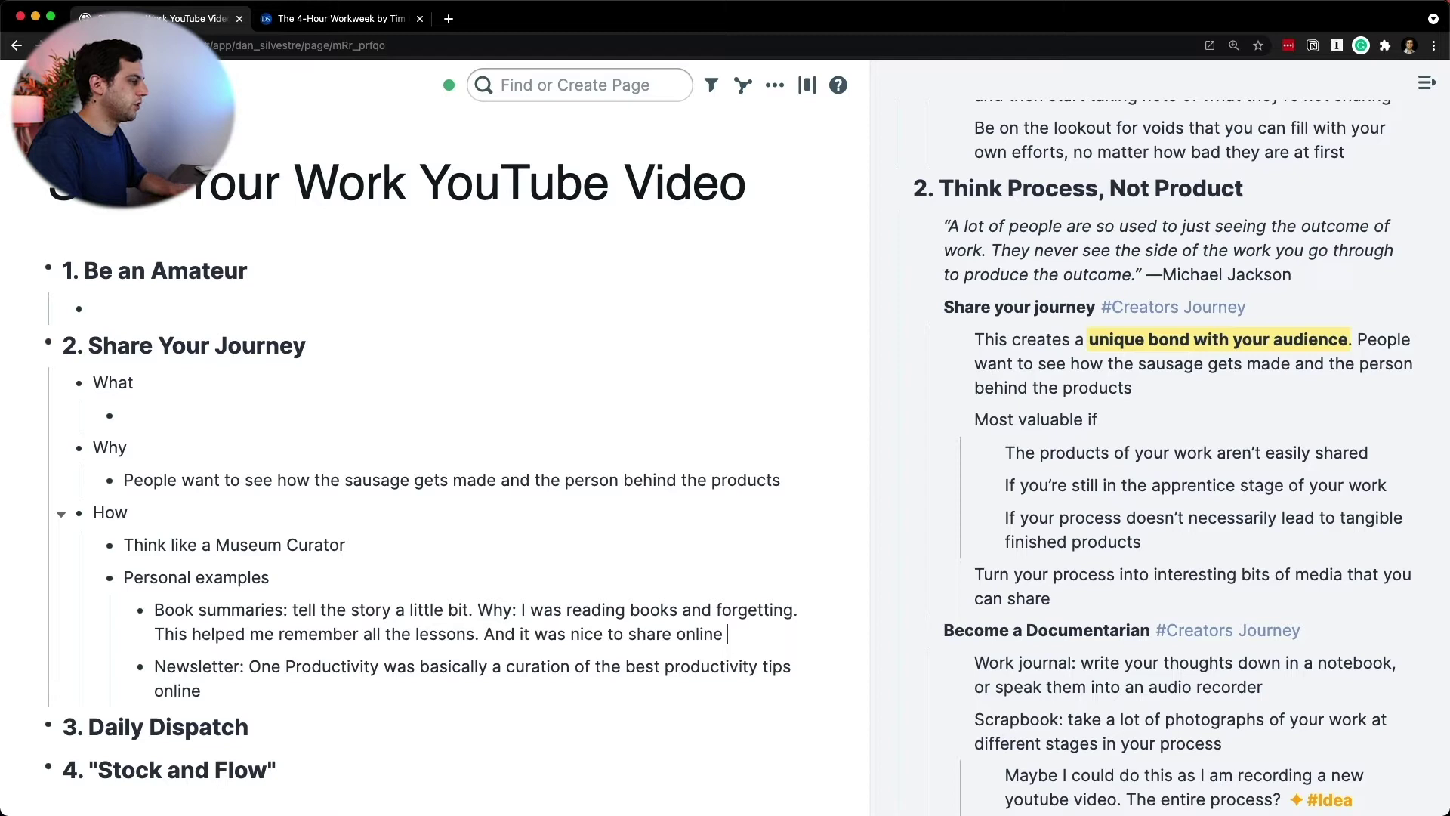
text(so other people c)
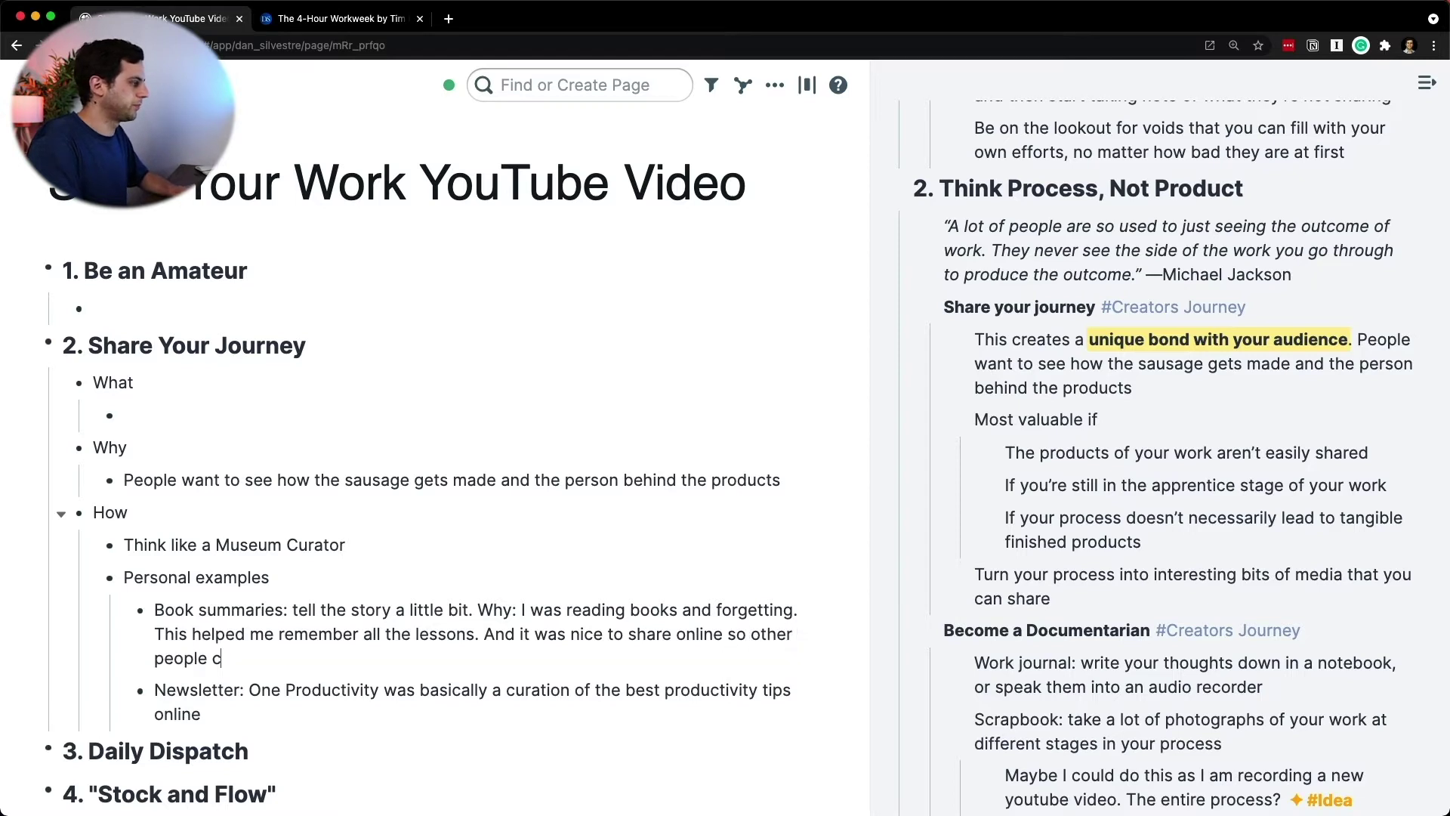
text(ould read them)
click(484, 633)
text(Also a nice refresher f)
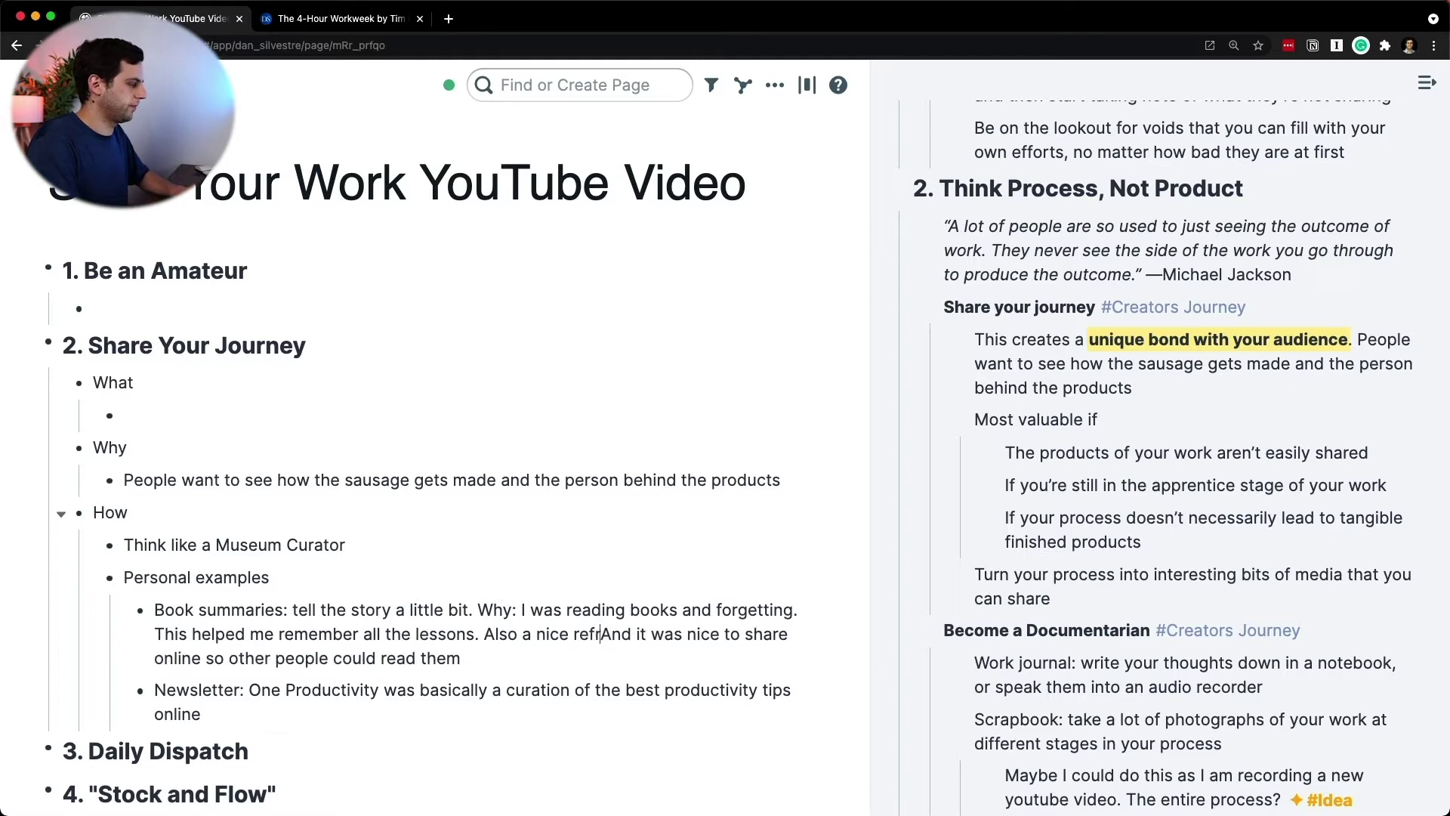
text(rom time to time.)
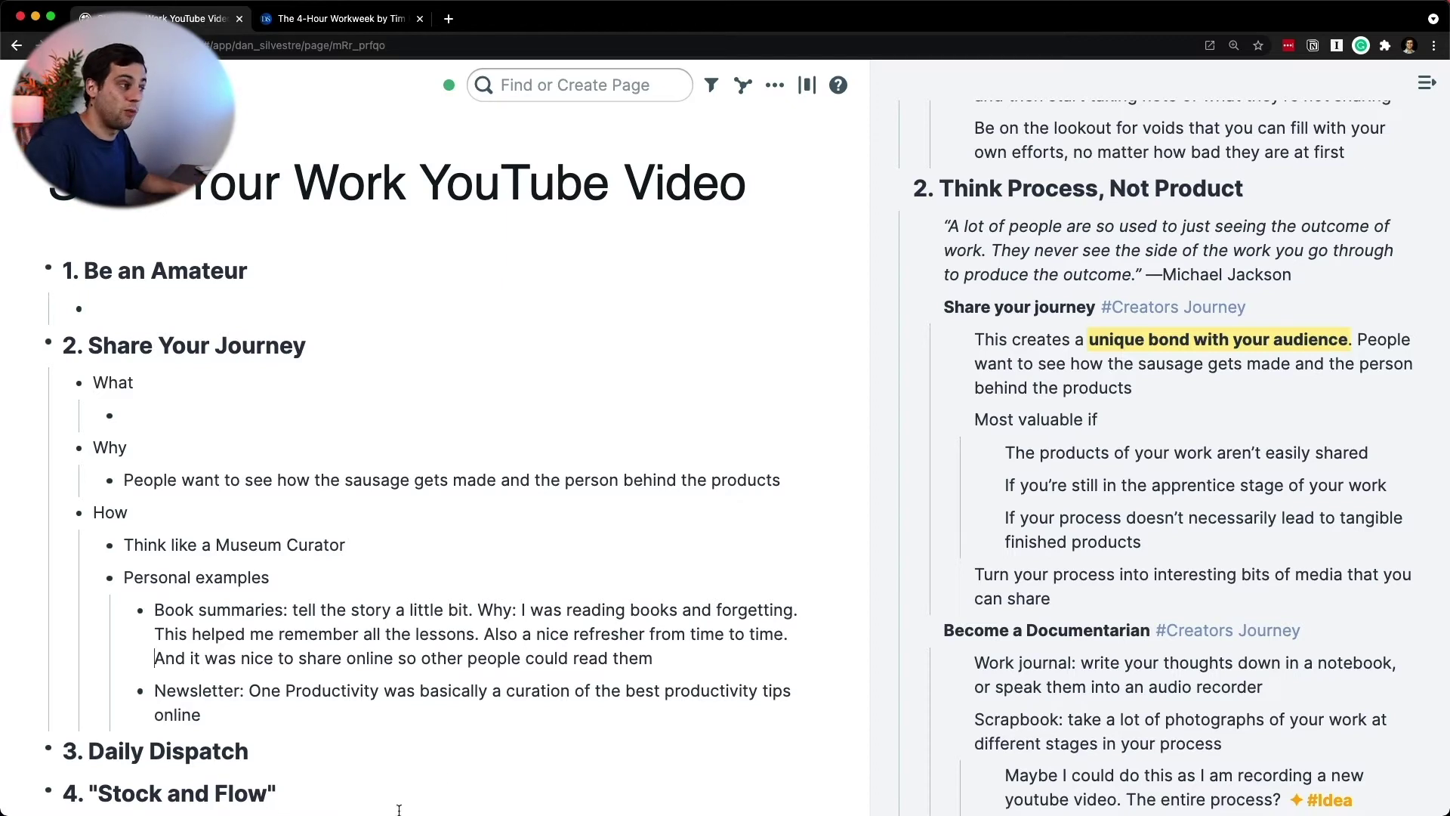
- Add the copied note 'This creates a unique bond with your audience' under Why and begin explaining the bond
click(788, 481)
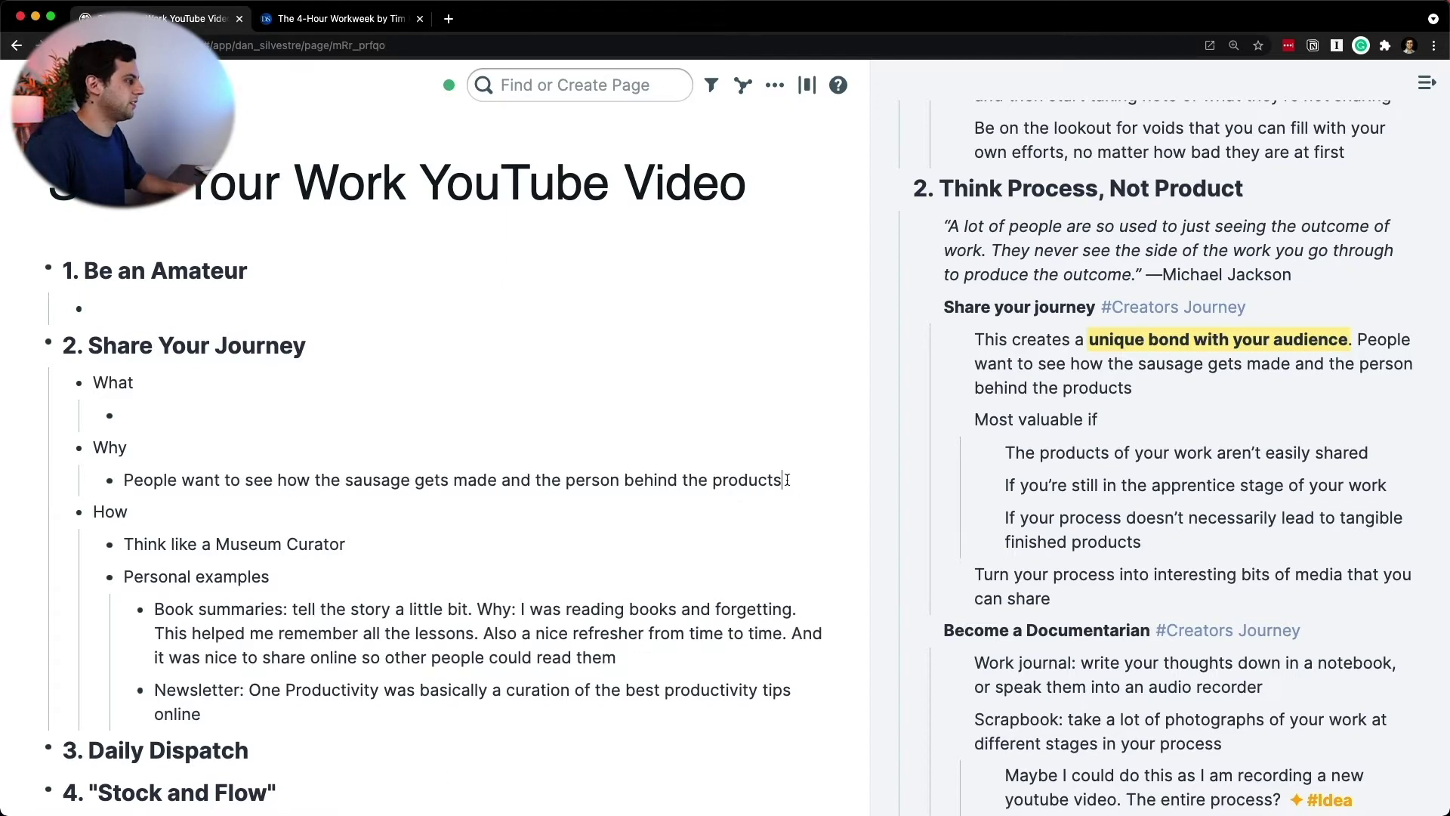
key(Return)
text(It)
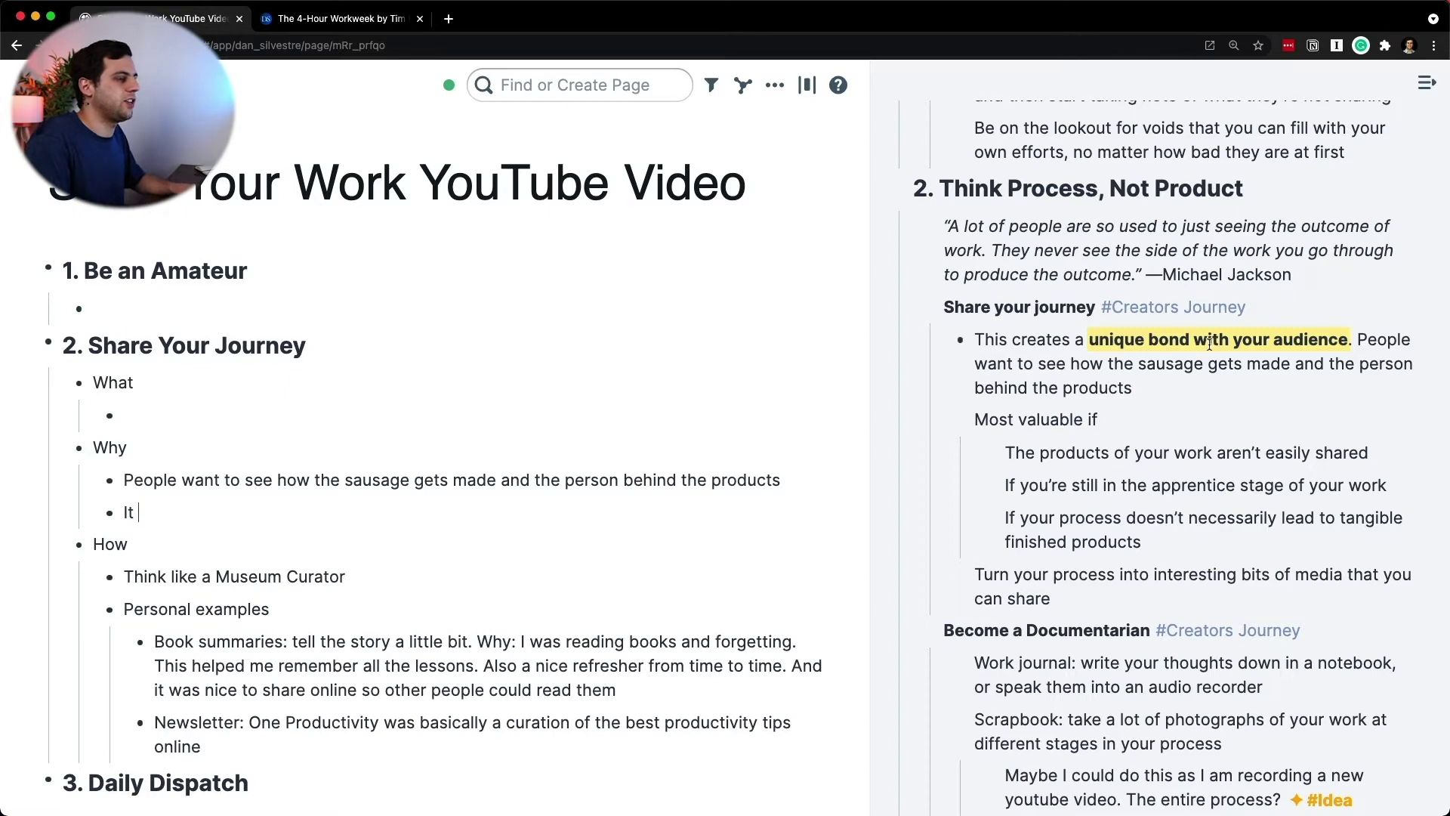
click(975, 338)
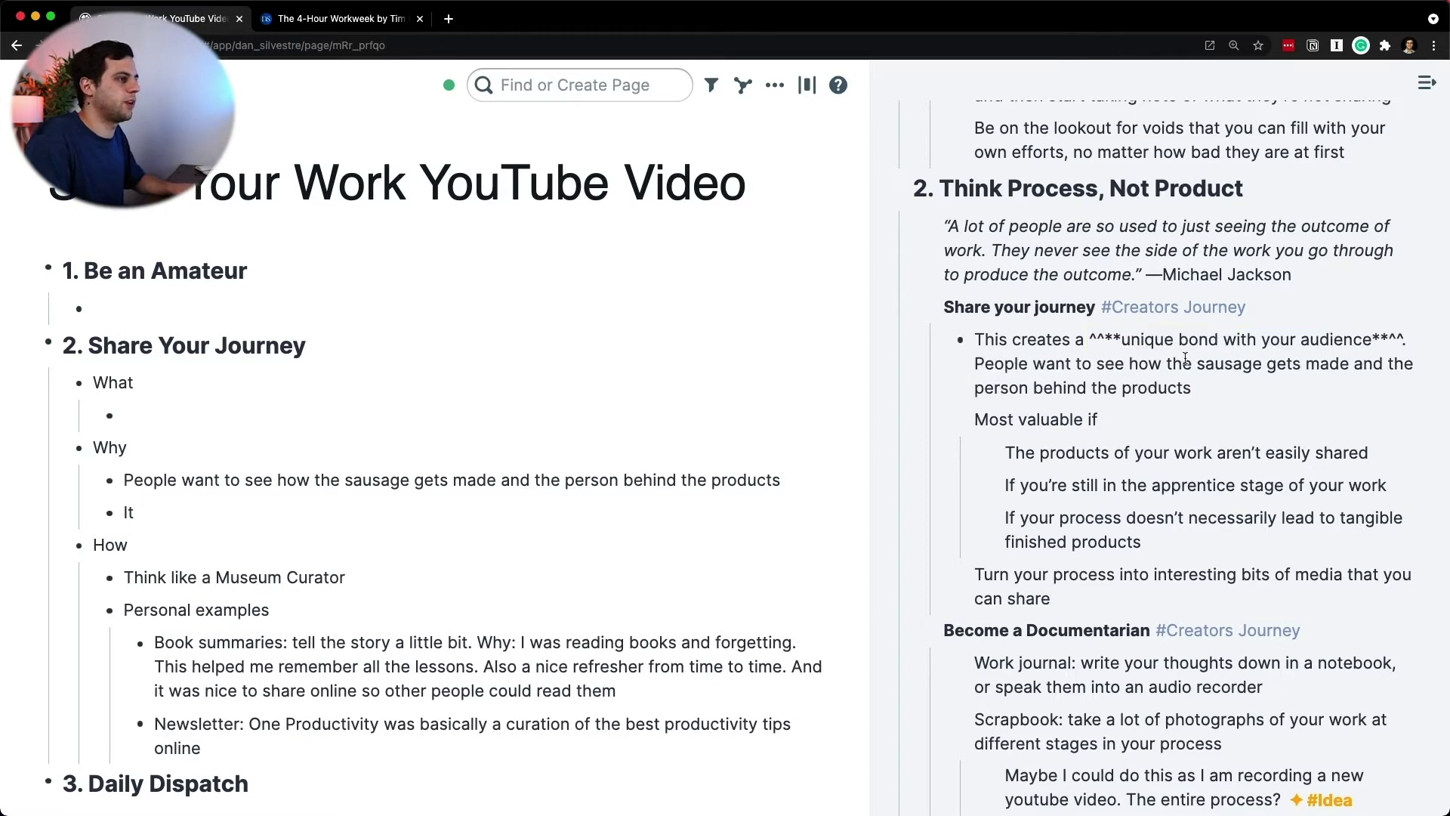
shift+click(1405, 340)
key(ctrl+c)
key(Escape)
double_click(128, 513)
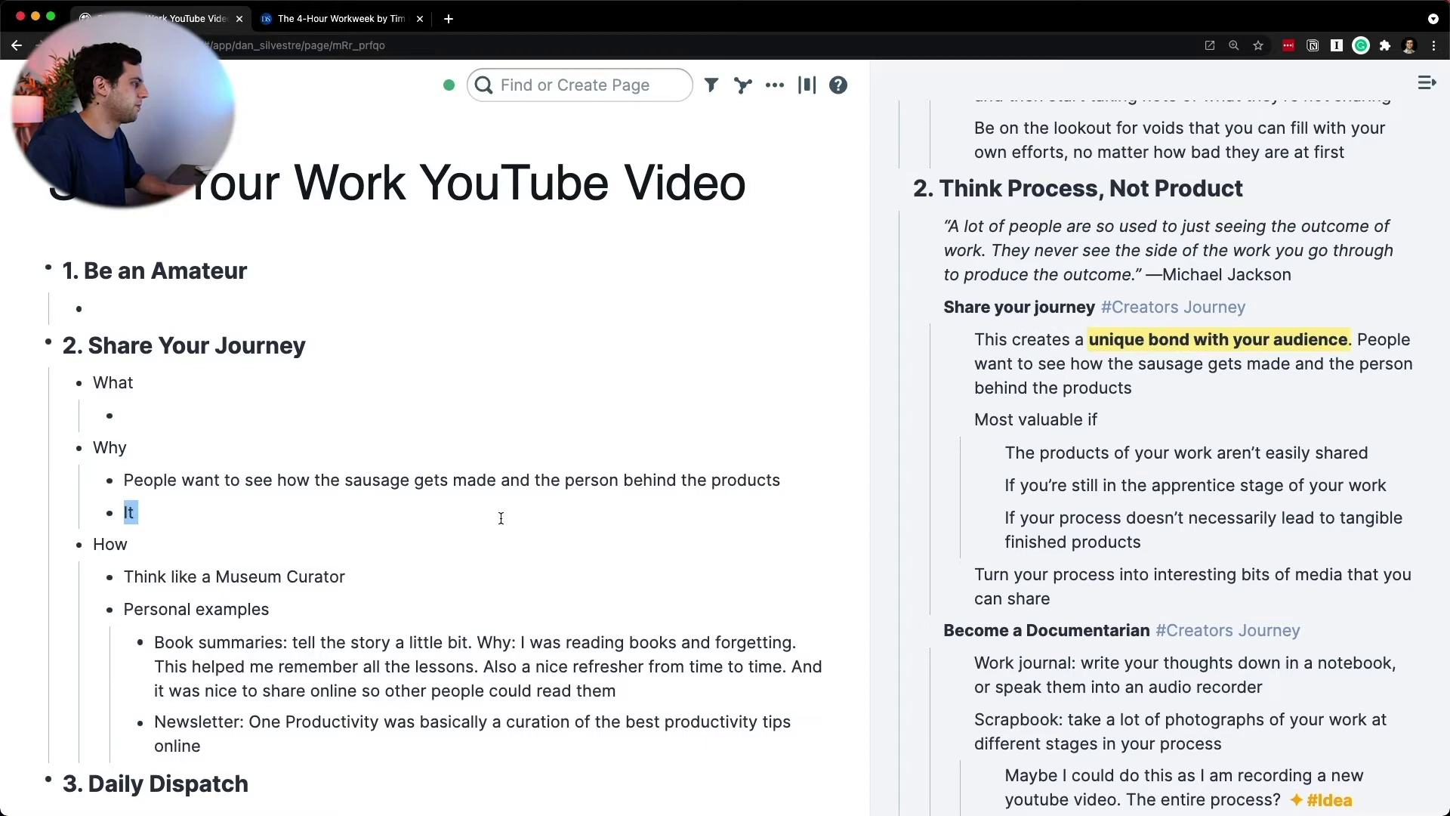
key(ctrl+v)
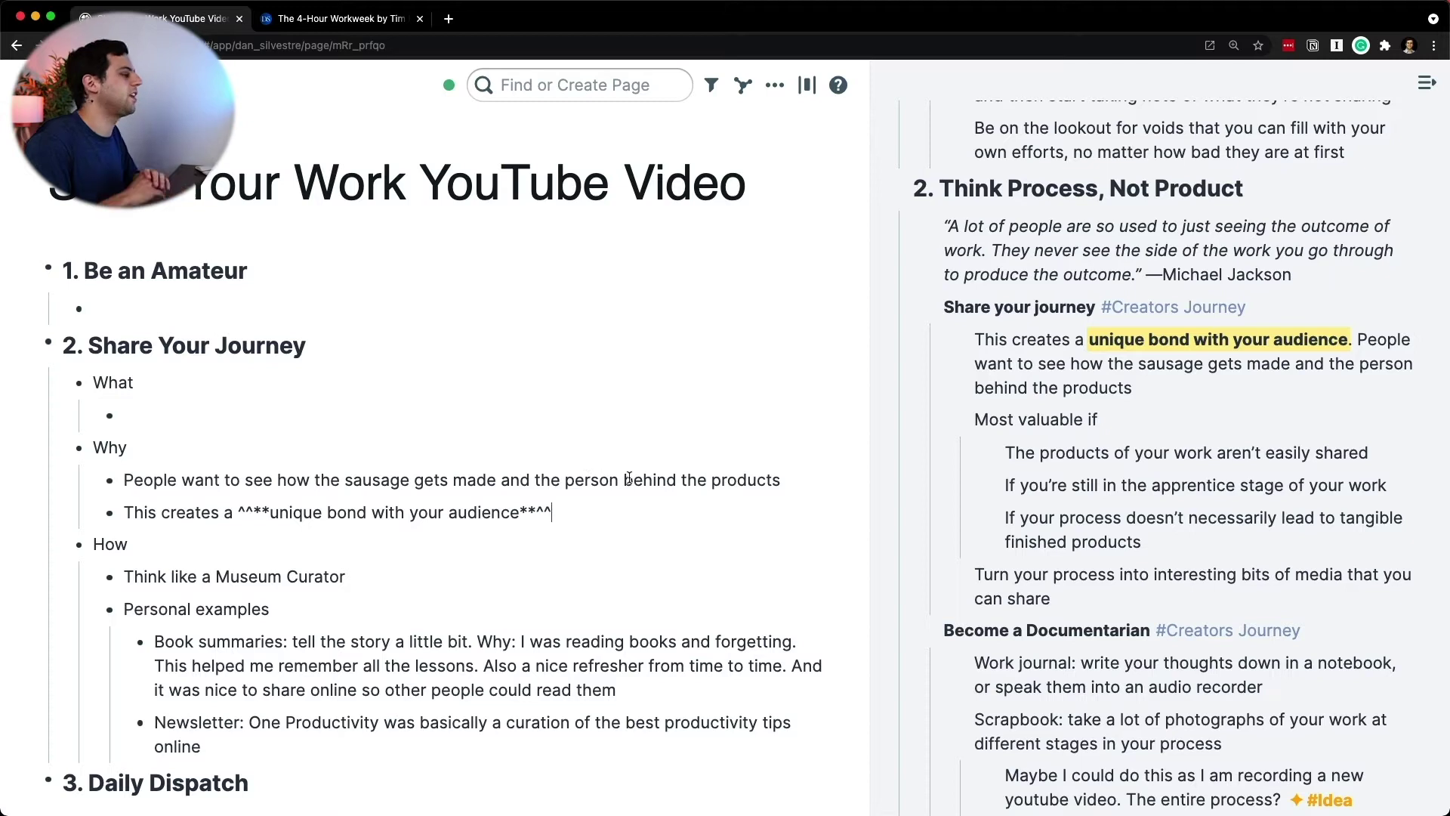
click(125, 479)
text(You create a unique bond)
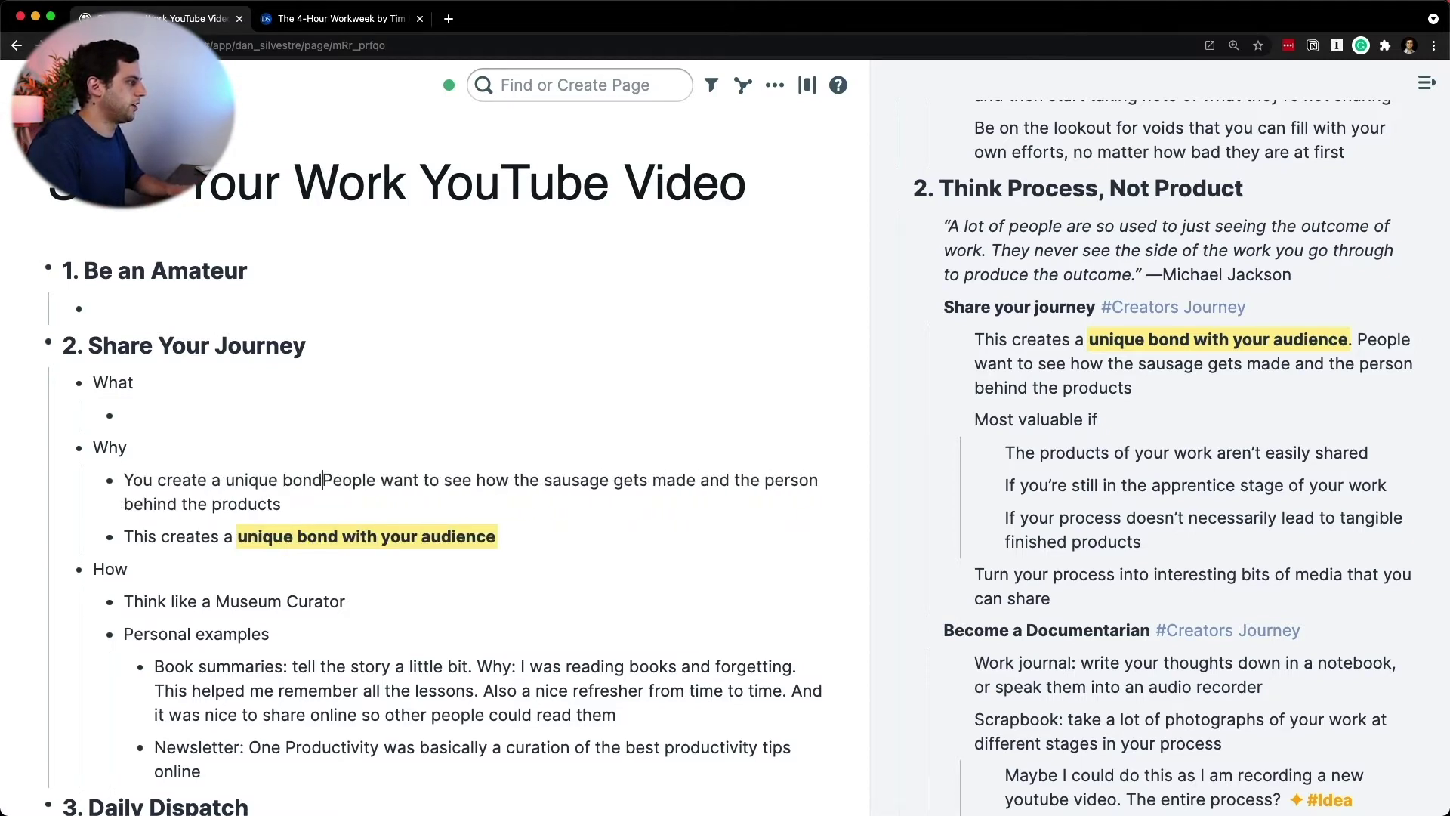
text( with your audience because)
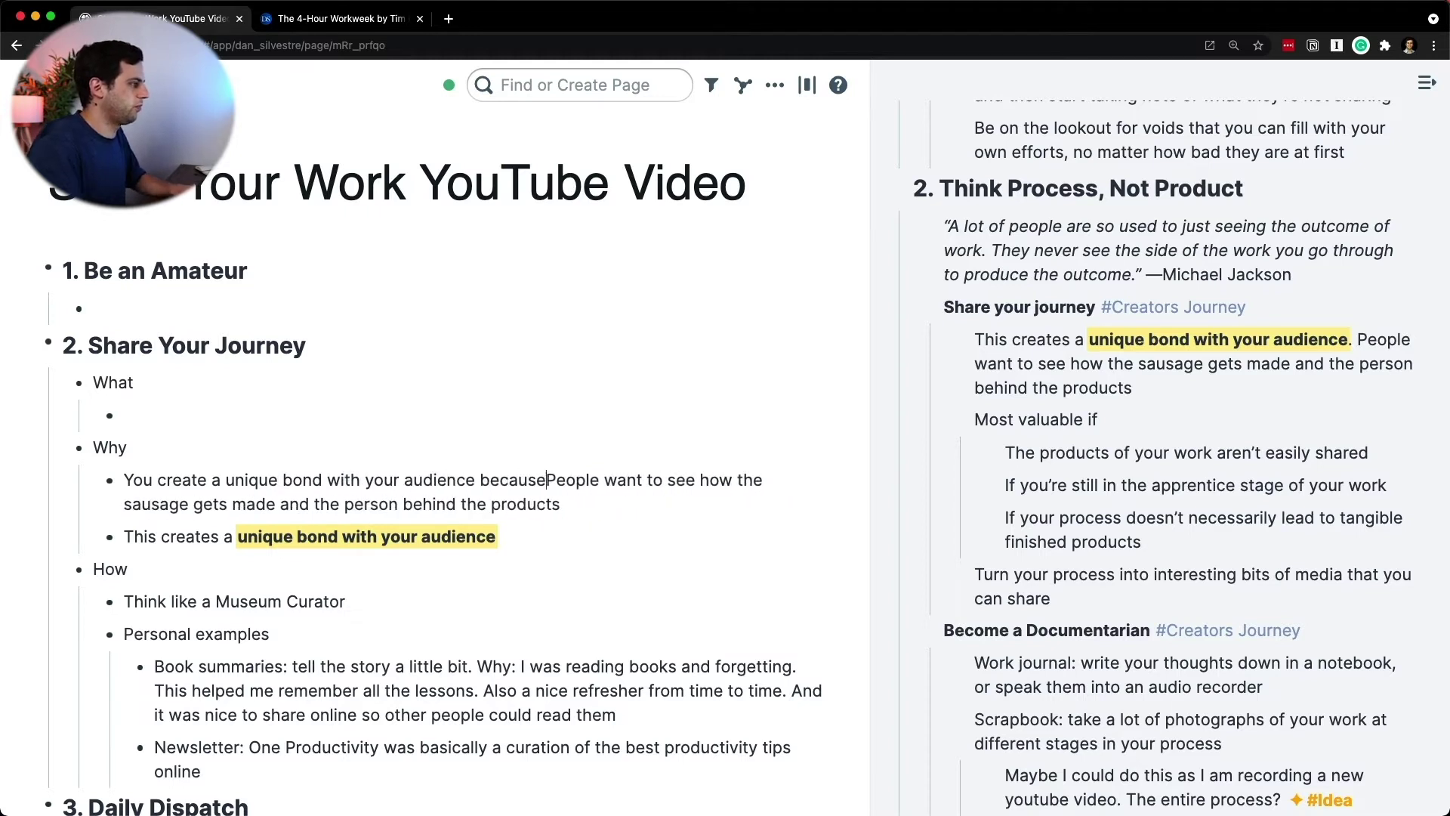
text( they get to see the per)
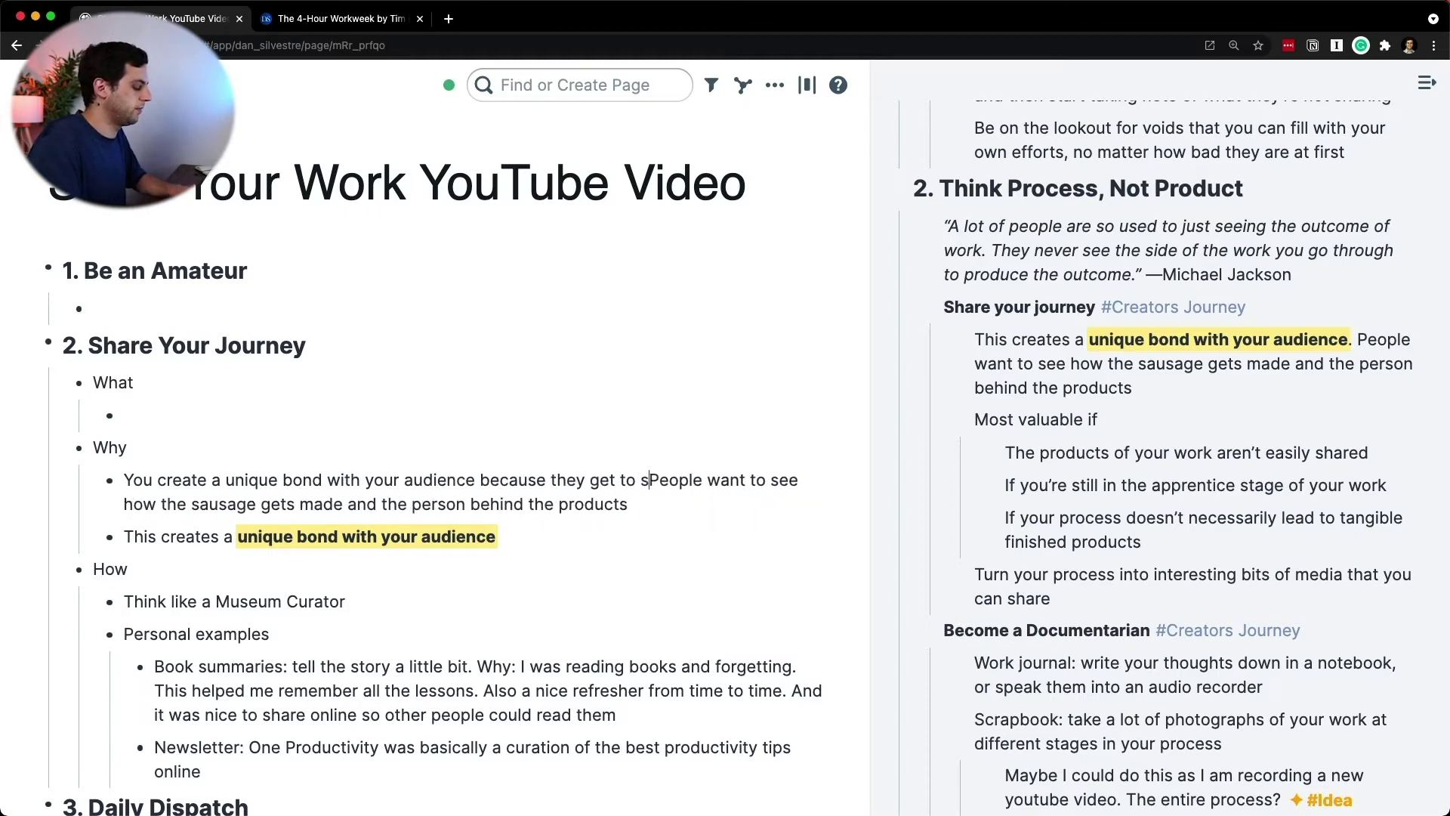
text(son behind the scr)
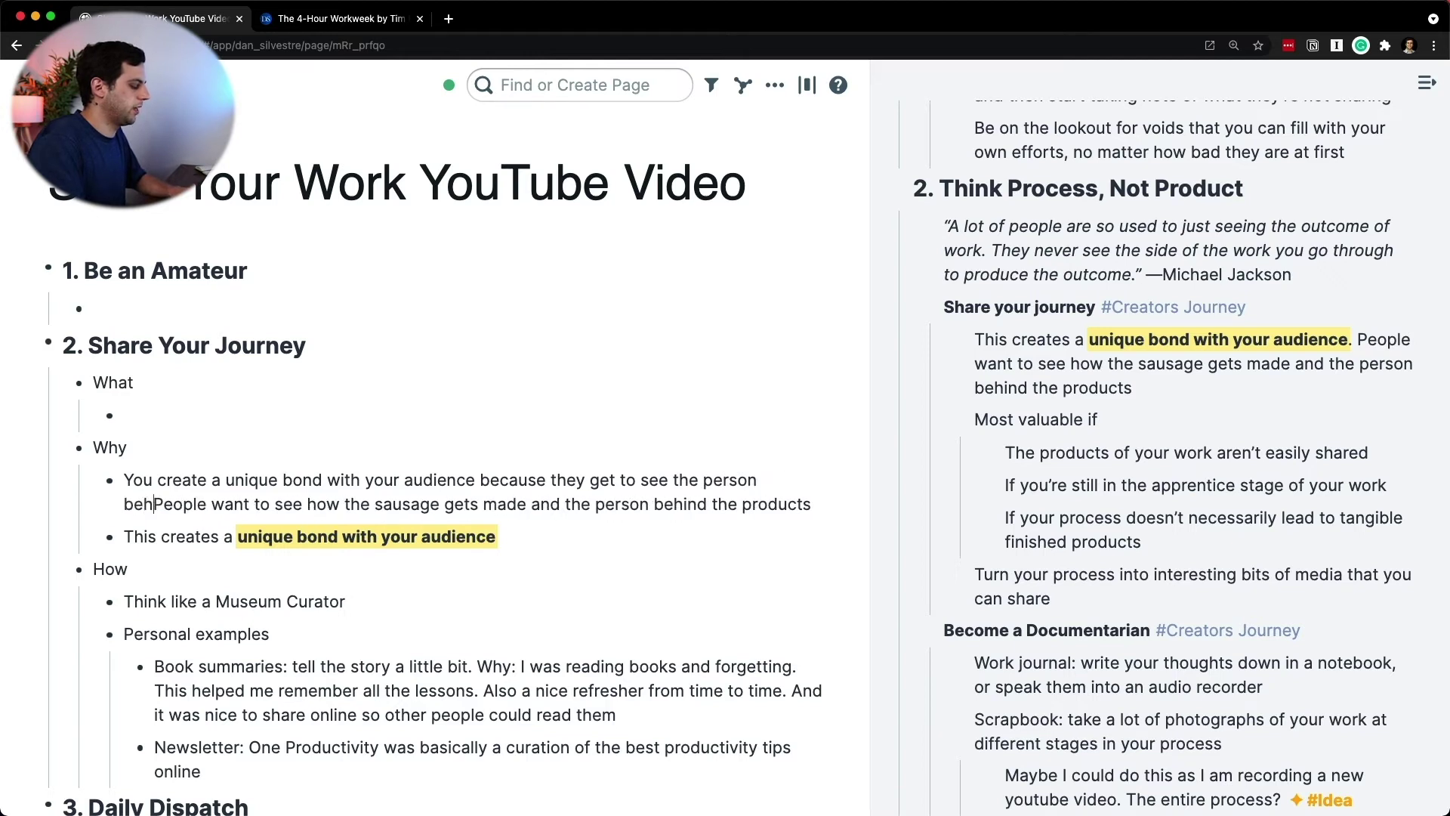
text(een and the products)
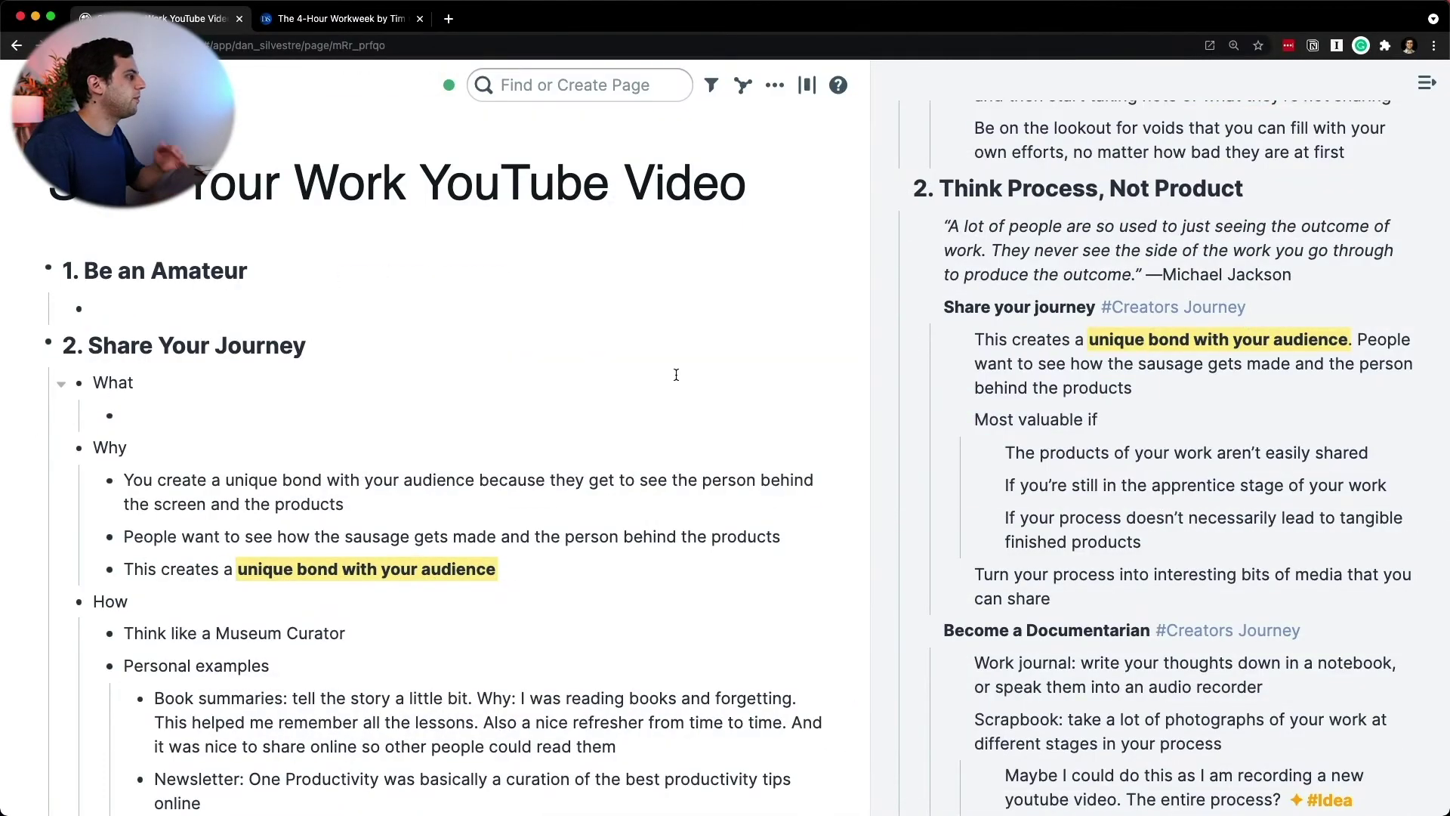
- Add an empty bullet after Newsletter, outdented to the How level
scroll(676, 375, down, 3)
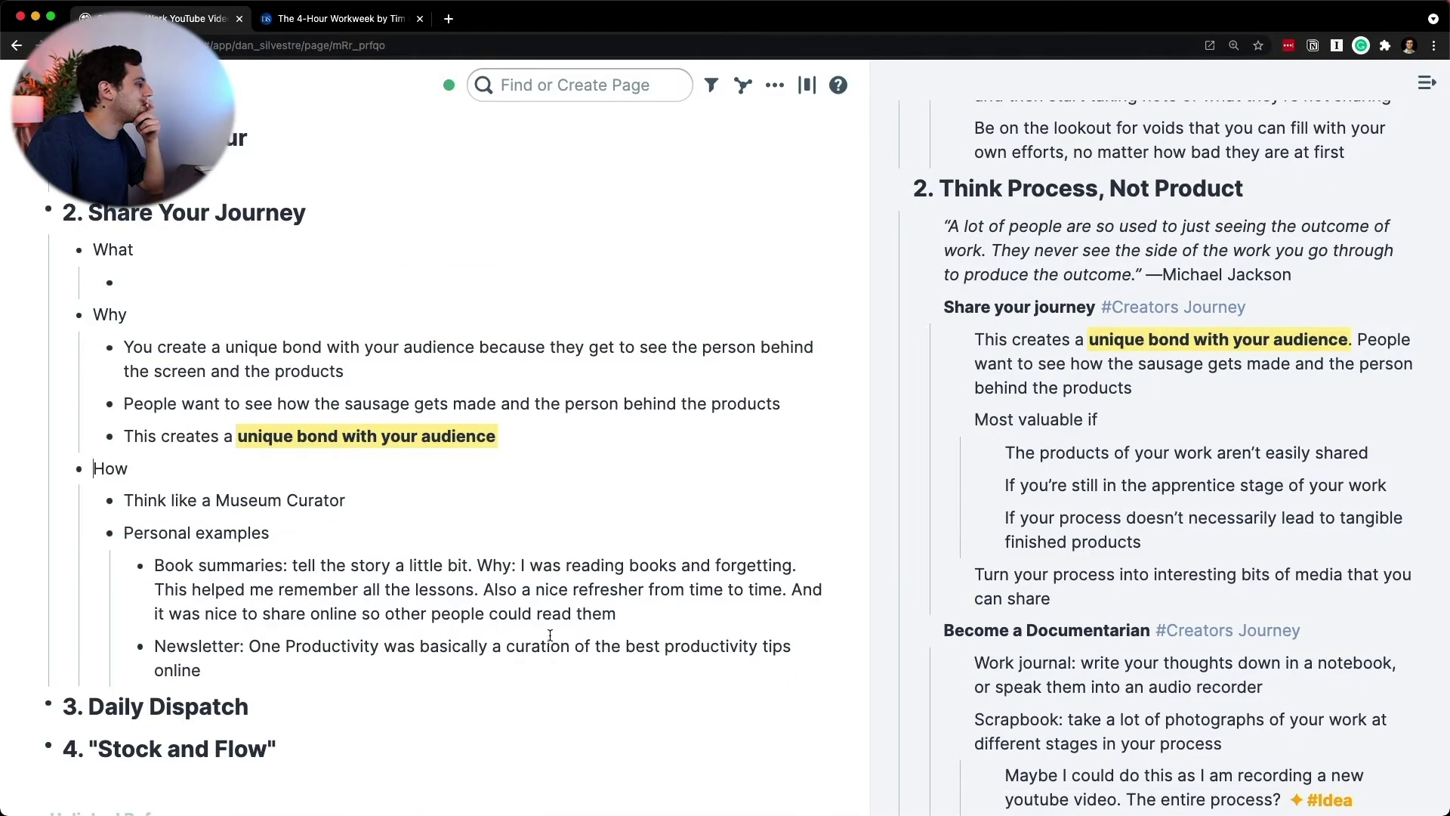
click(475, 682)
key(Return)
key(shift+Tab)
key(shift+Tab)
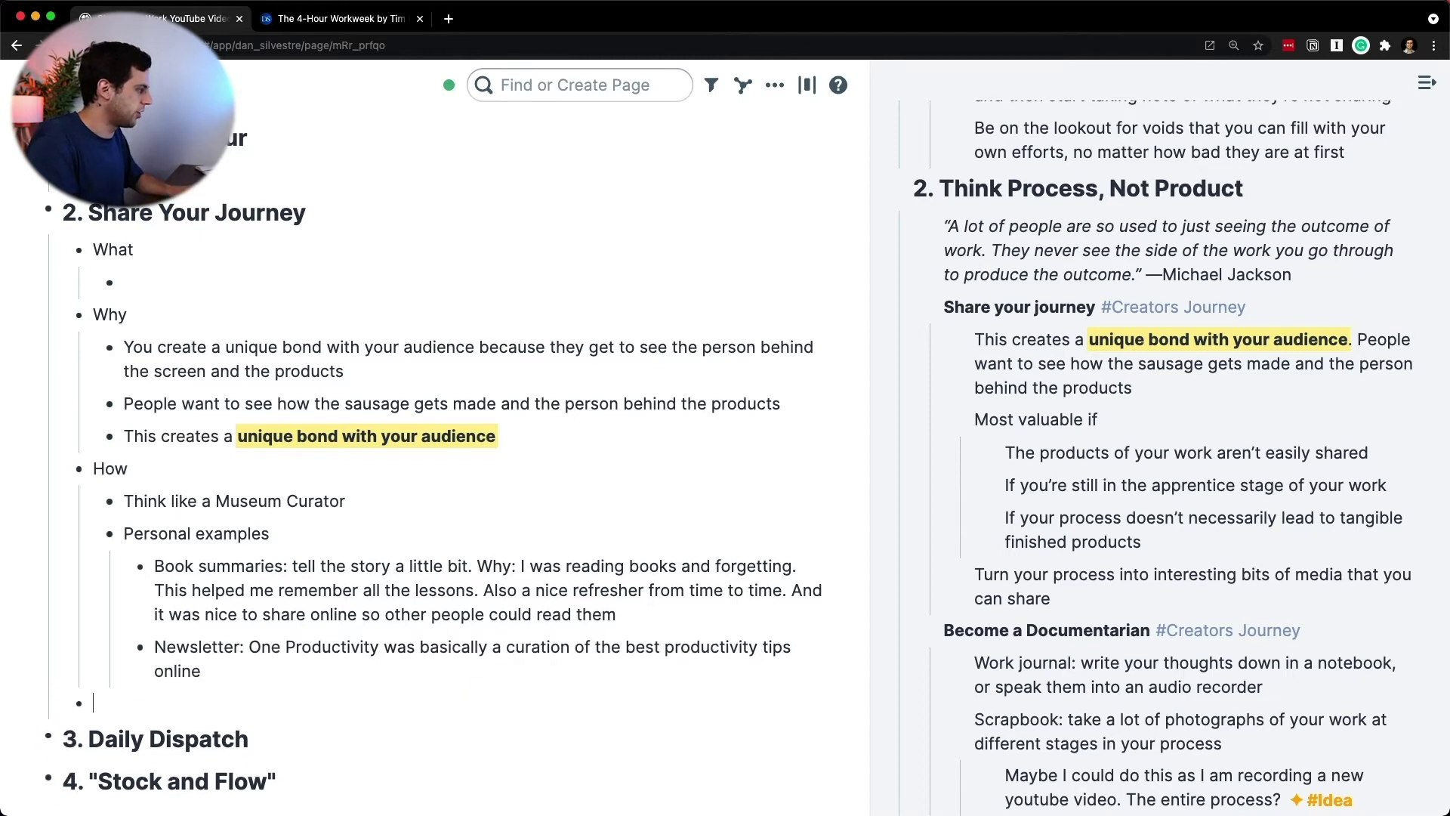
- Write the bullet 'Two audiences: the first wants to learn what you have to say, the second…'
text(Two audie)
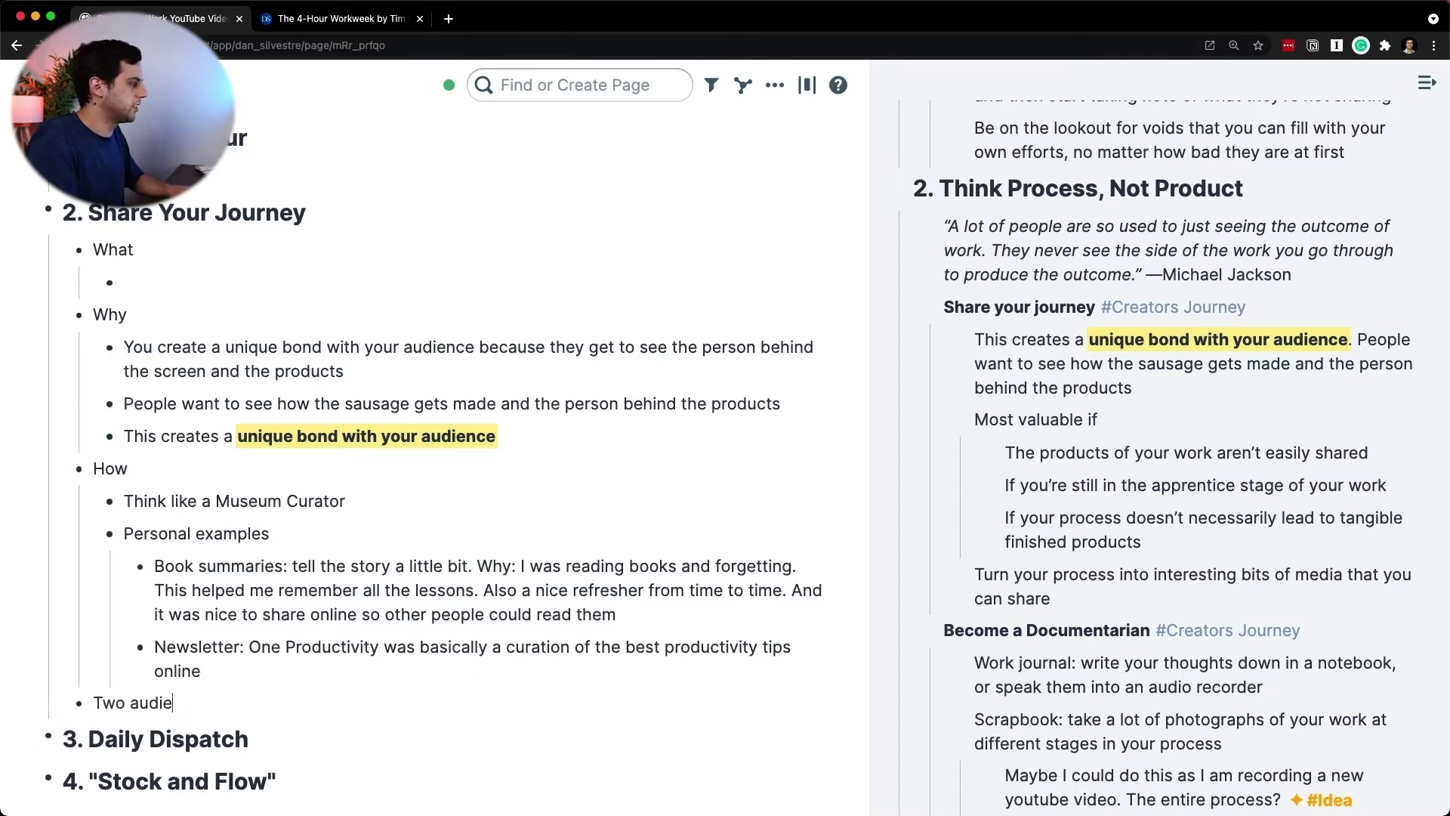
text(nces: the first want s to lea)
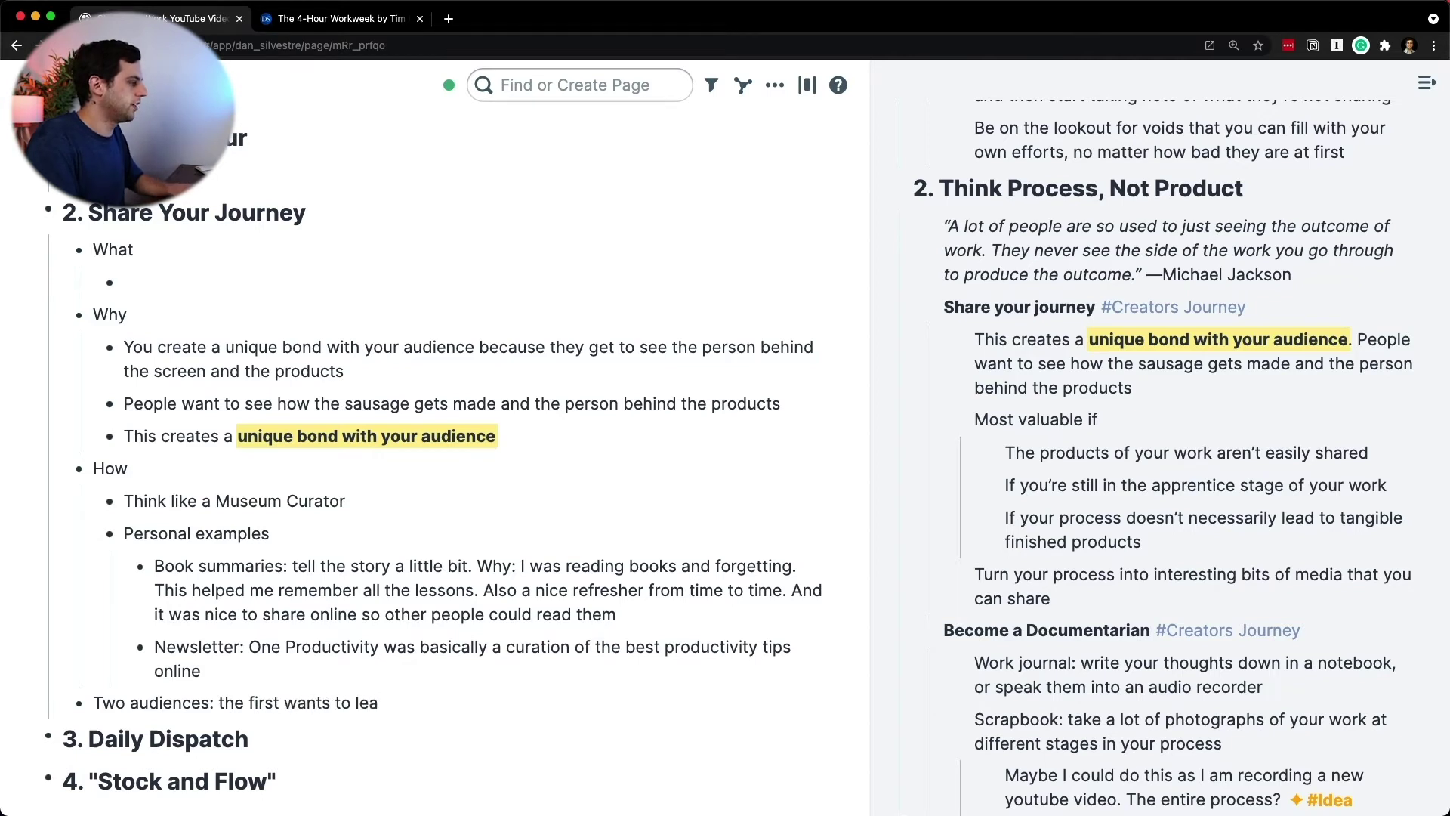
text(rn what you have to say, the second wan)
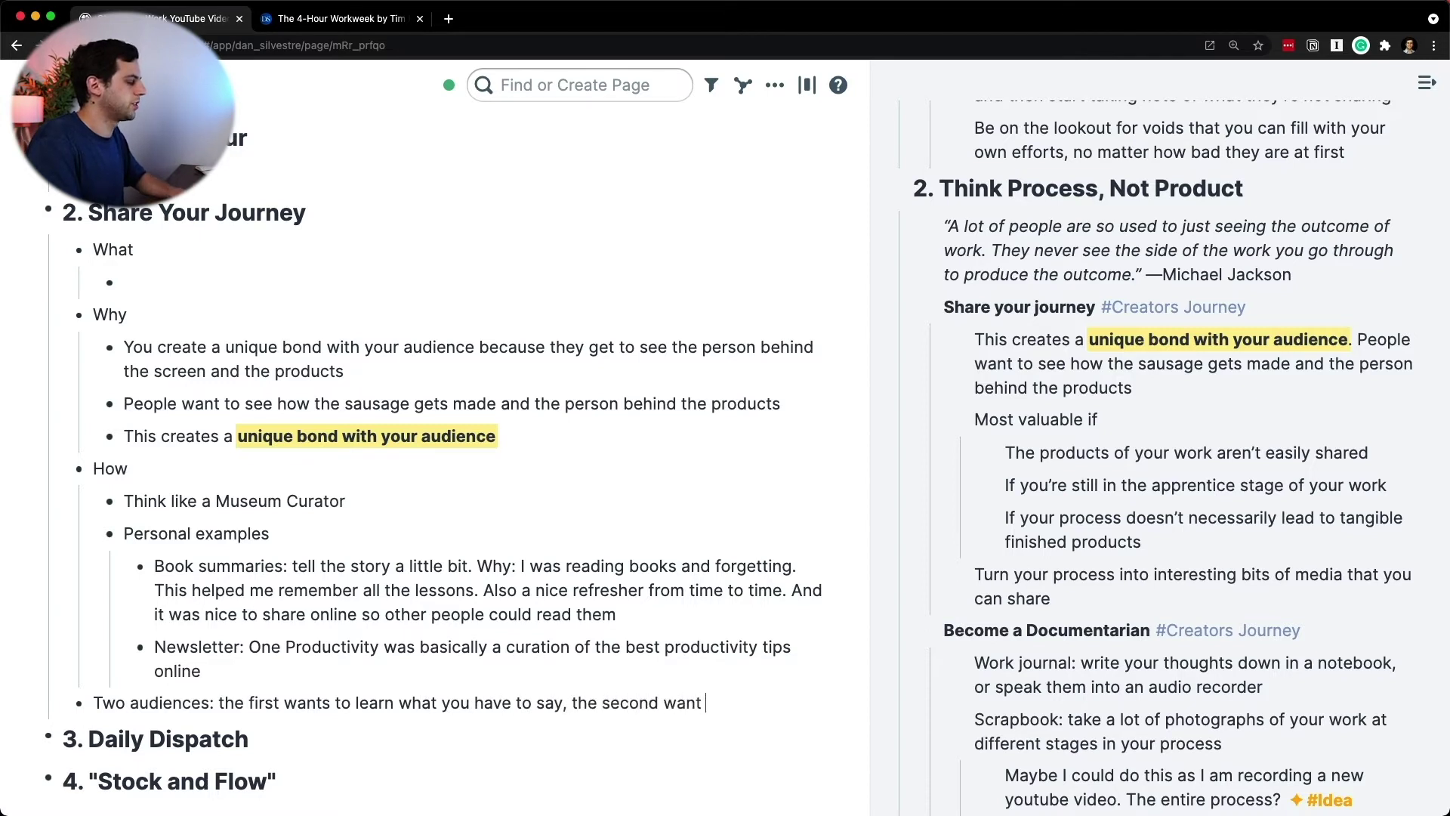
text(ts to lear)
text(n from your process)
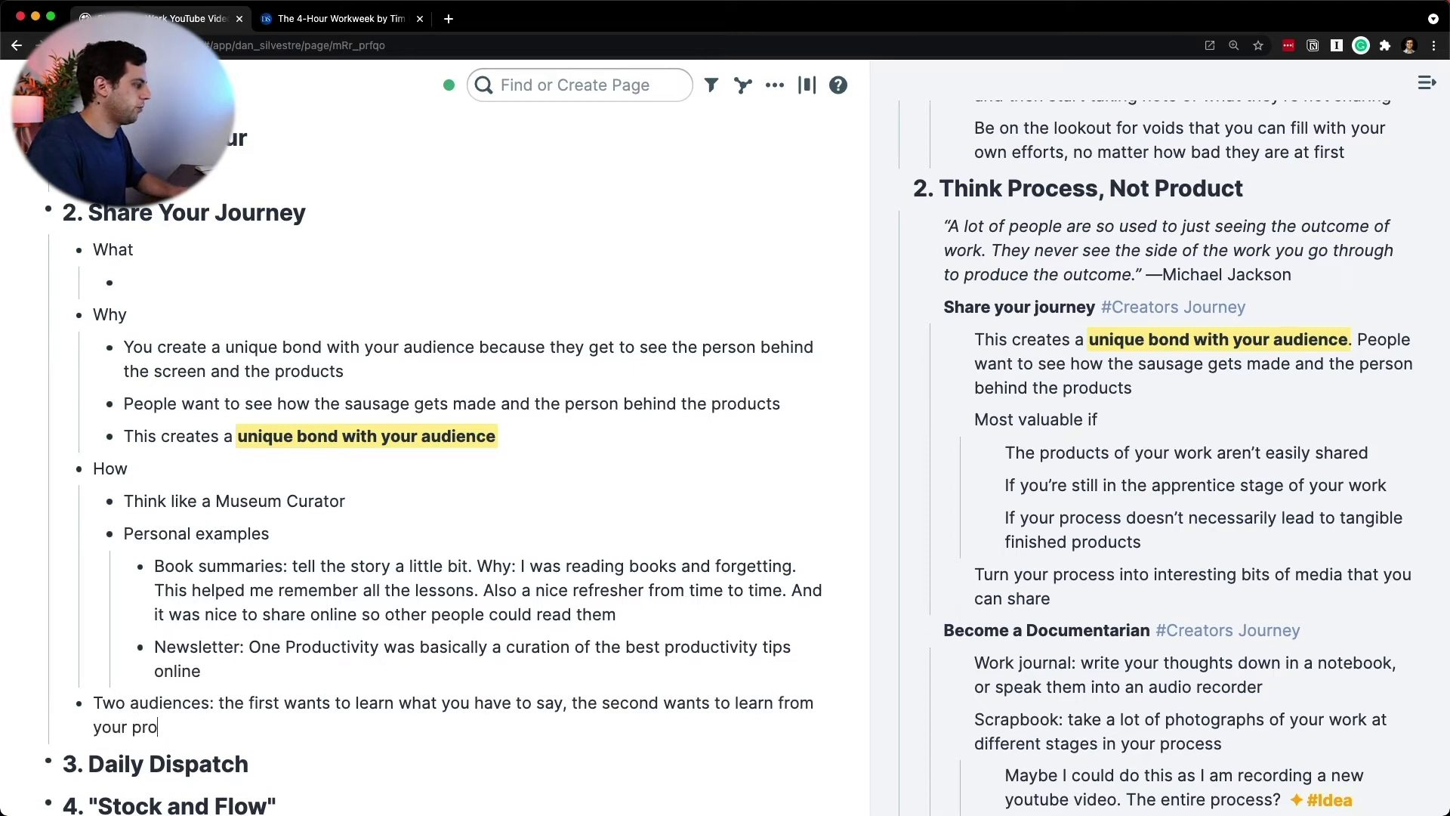
scroll(444, 654, down, 3)
- Add an empty nested bullet under the 3. Daily Dispatch heading
click(438, 574)
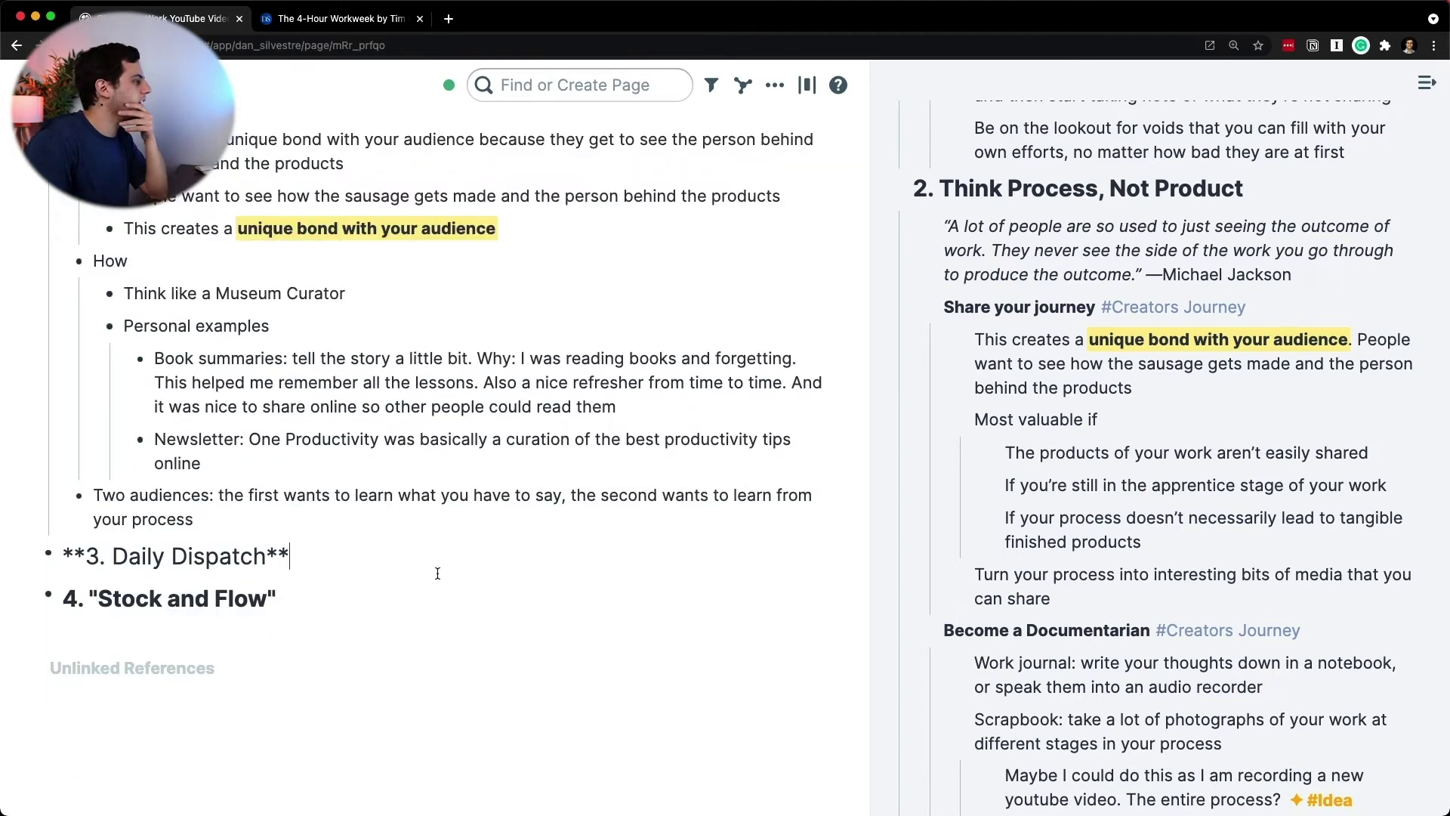
key(Return)
key(Tab)
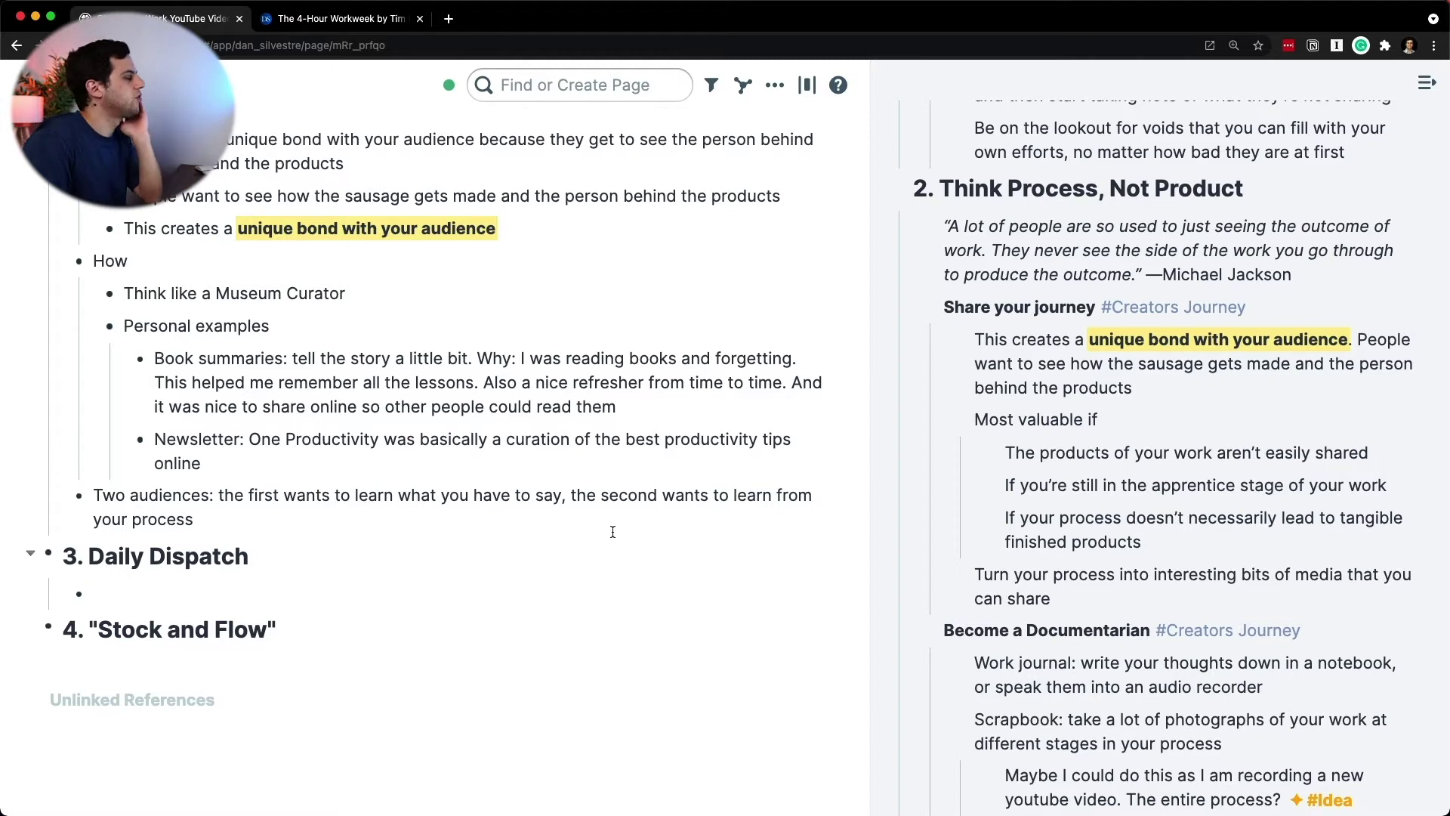
scroll(609, 554, down, 2)
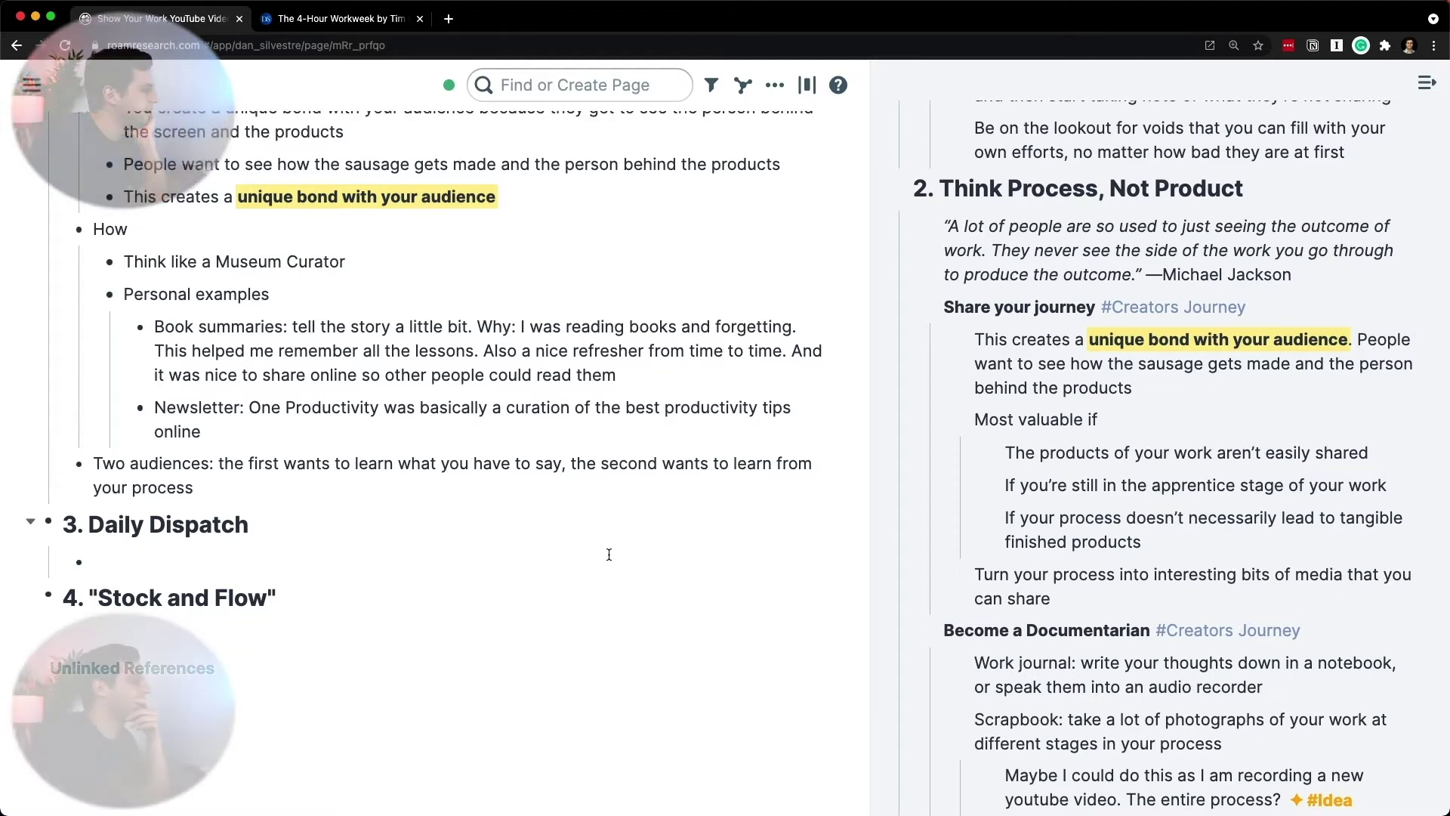
scroll(1163, 453, down, 10)
scroll(442, 416, up, 1)
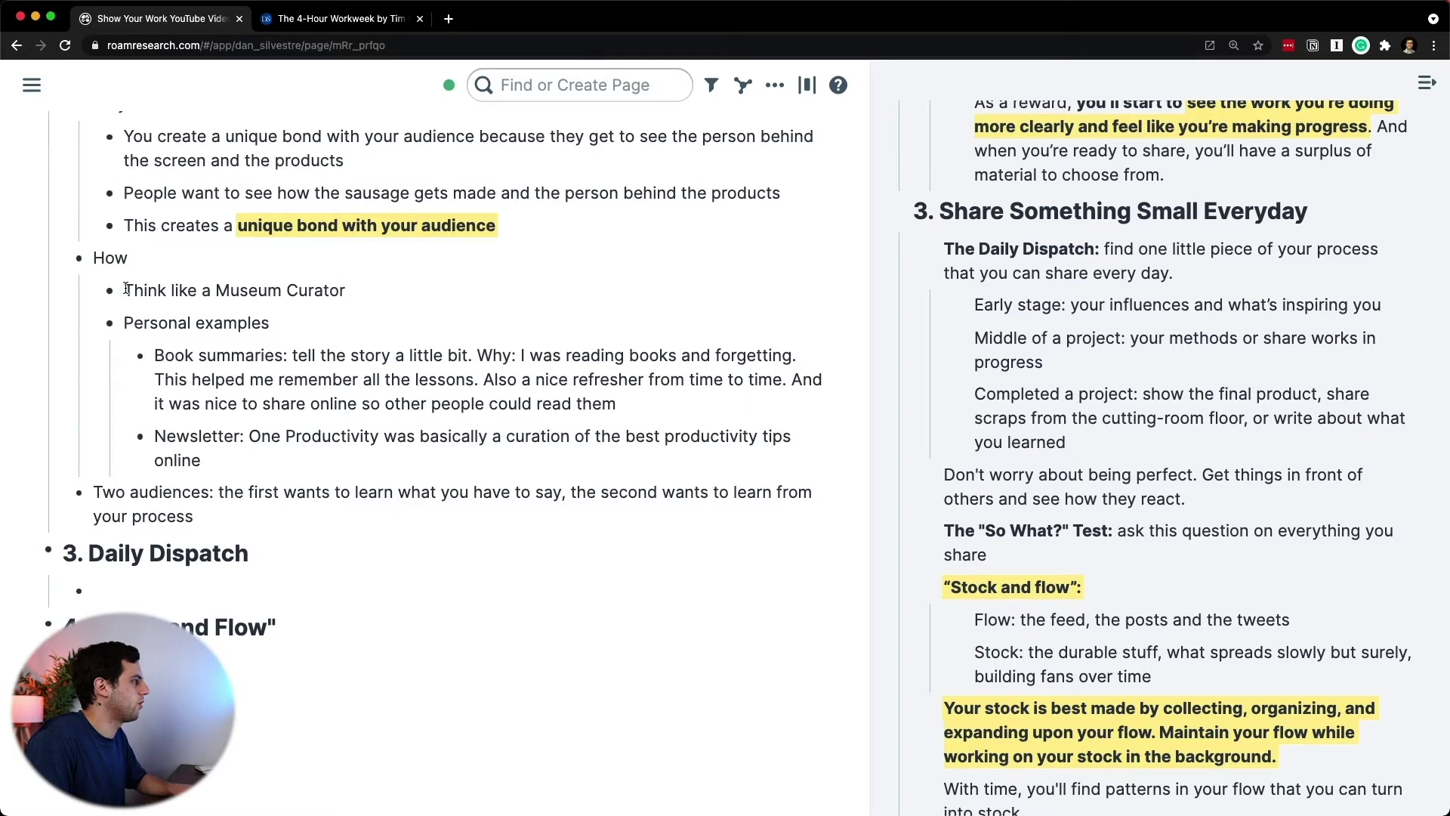
- Block-select the Think like a Museum Curator and Personal examples bullets to move under Daily Dispatch
drag(125, 291, 608, 402)
scroll(631, 415, up, 1)
click(631, 416)
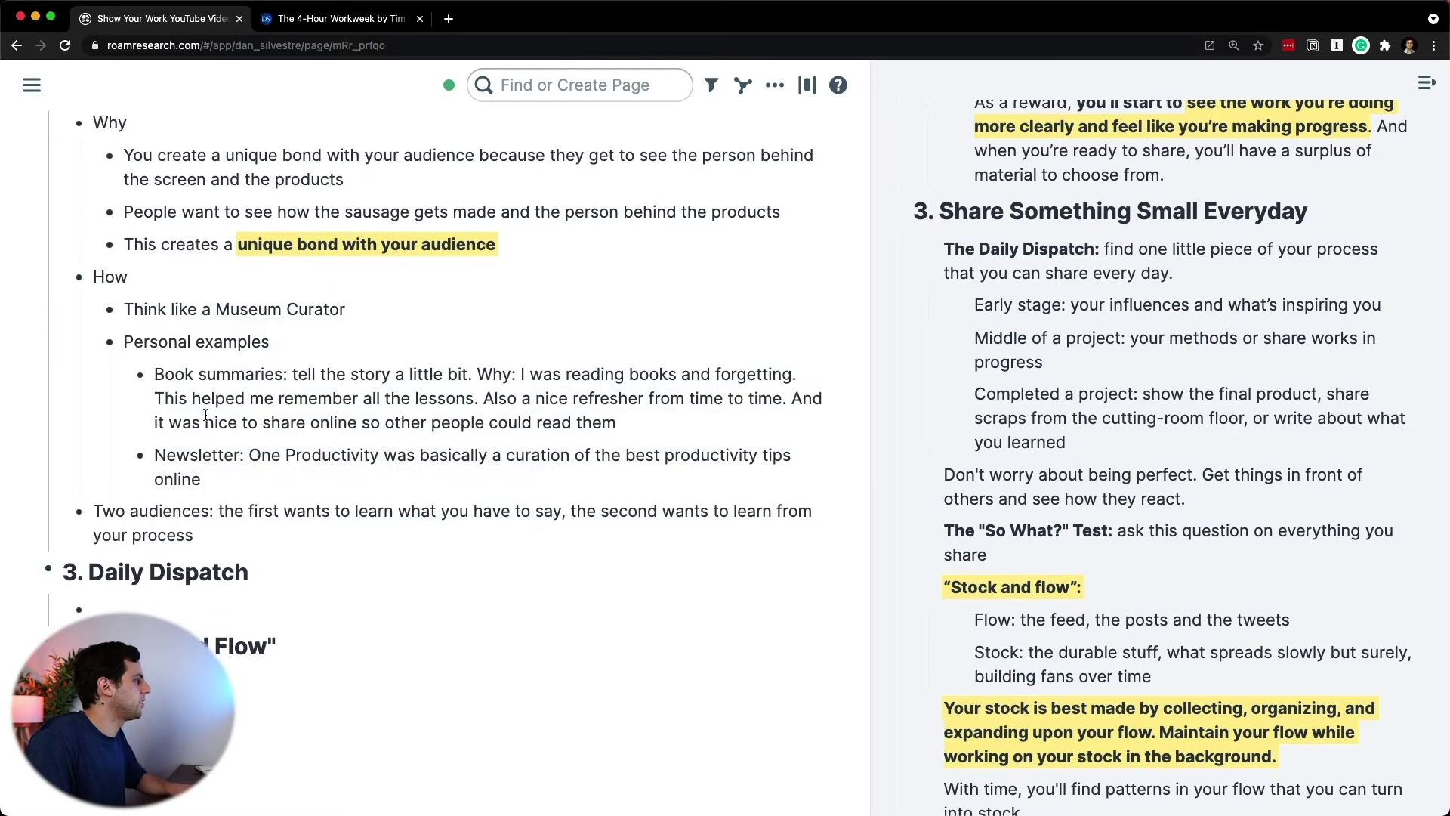
drag(259, 470, 142, 594)
- Paste a block reference to the sidebar's 'The "So What?" Test' note under 3. Daily Dispatch
right_click(930, 531)
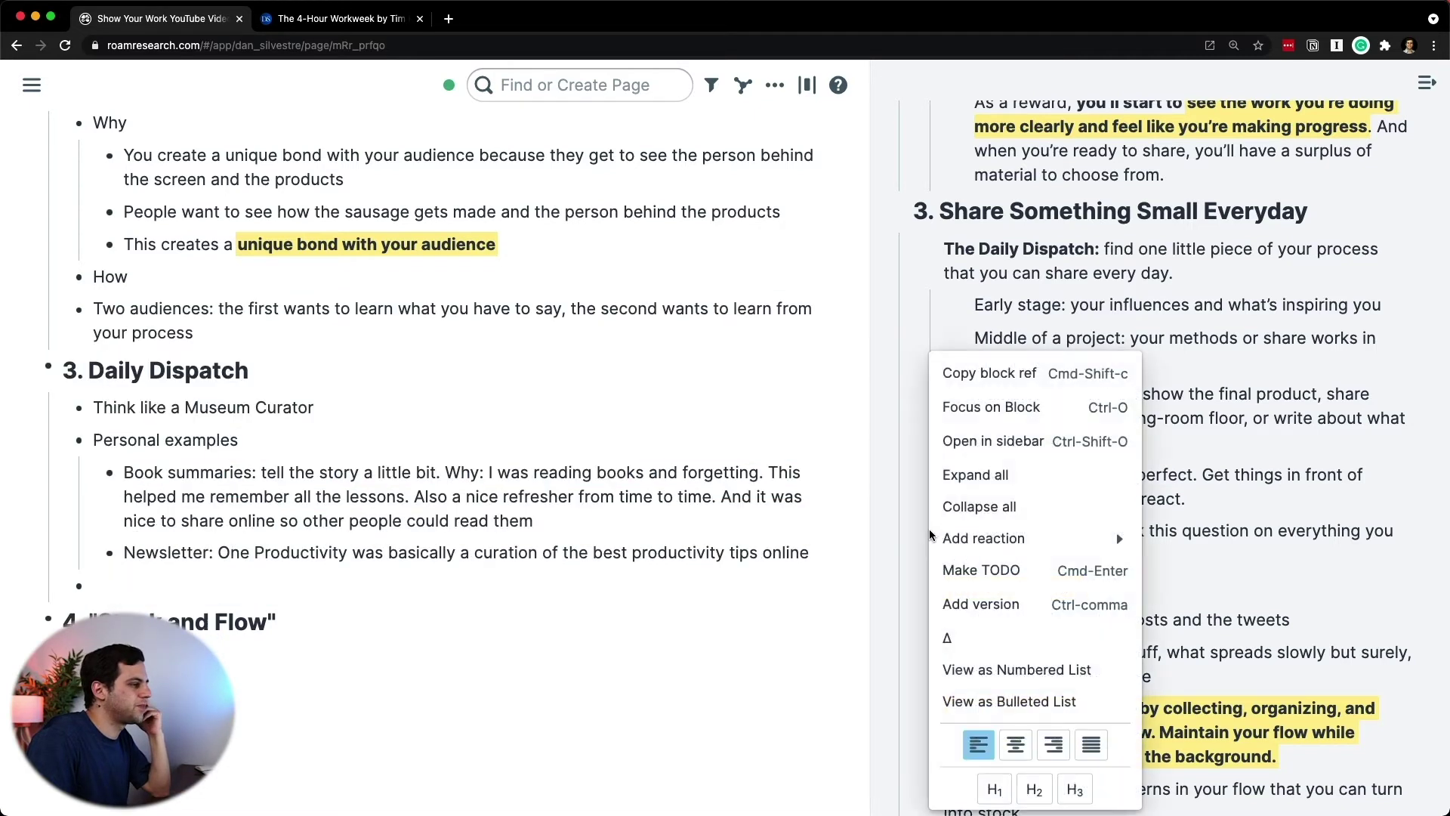
click(352, 568)
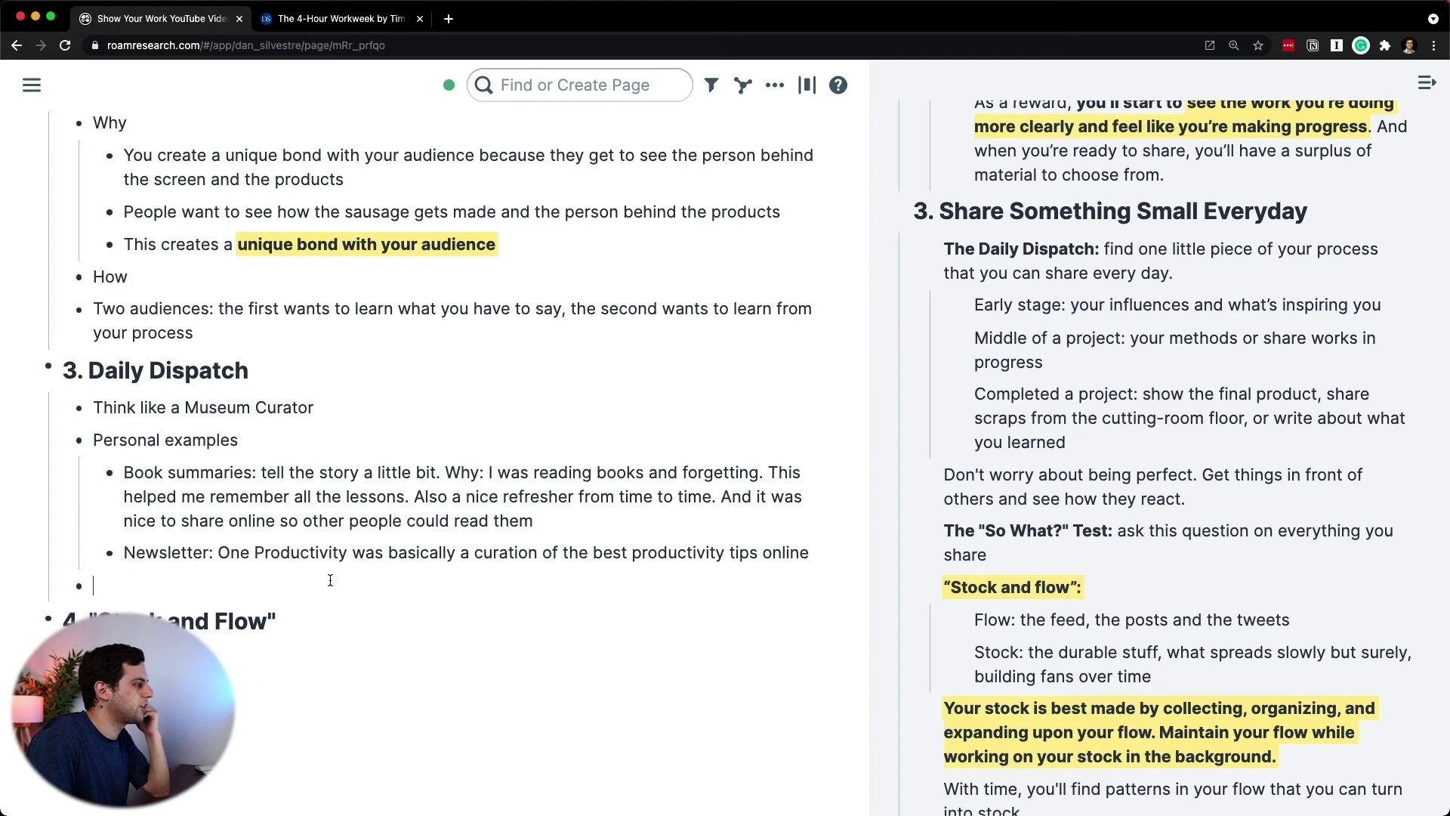
text(((RTjfakAbF)))
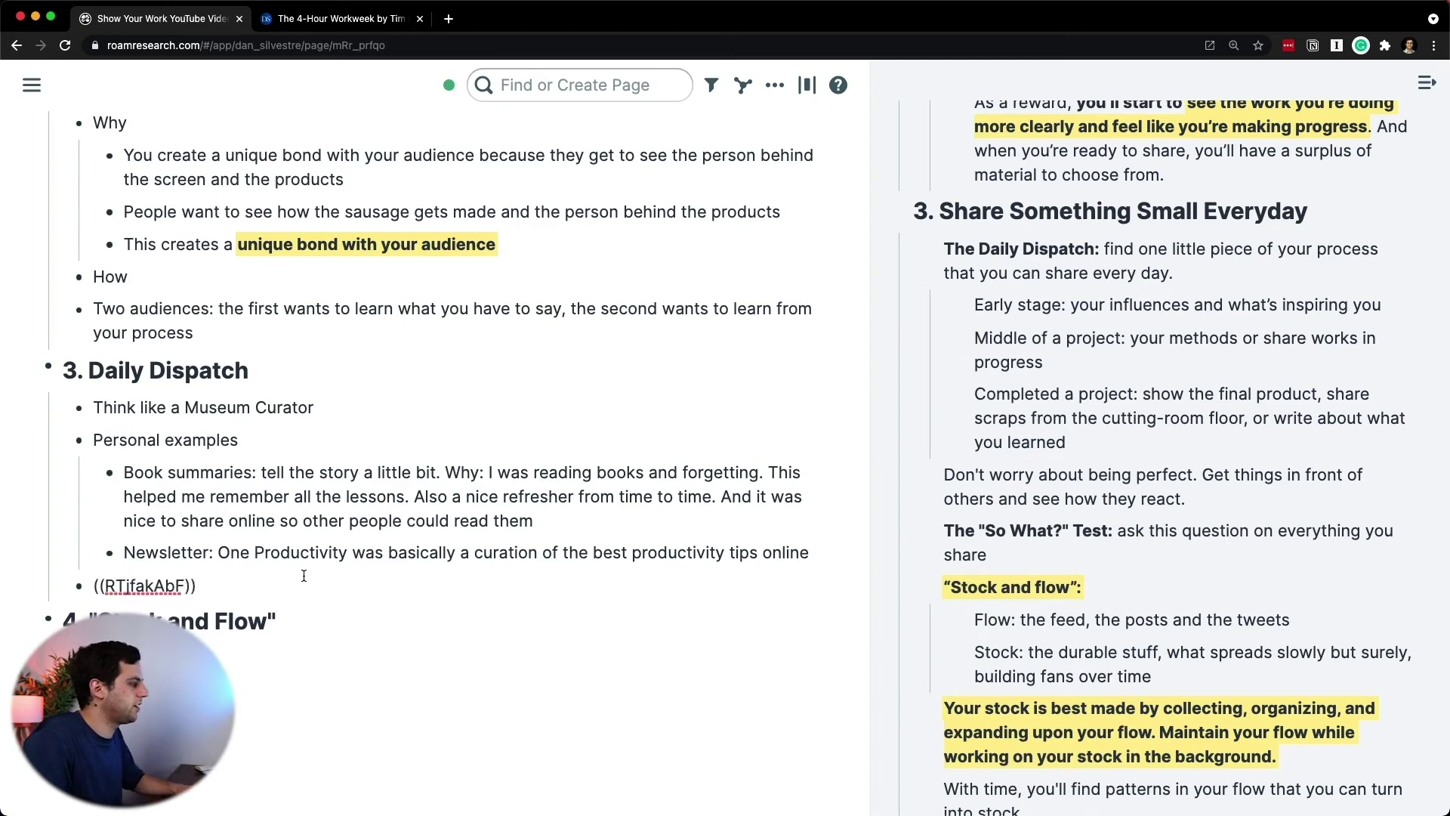
key(Return)
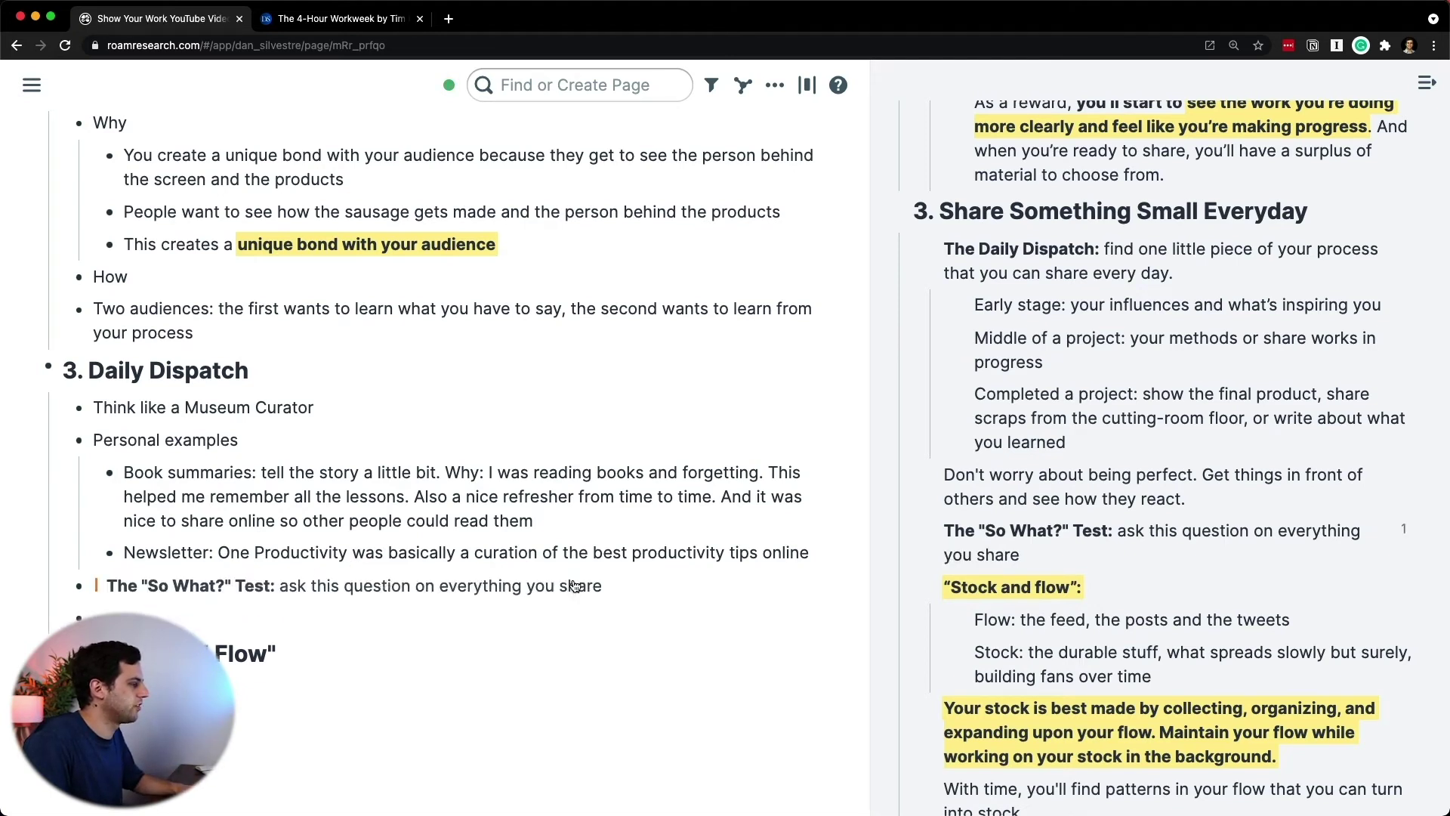
click(617, 584)
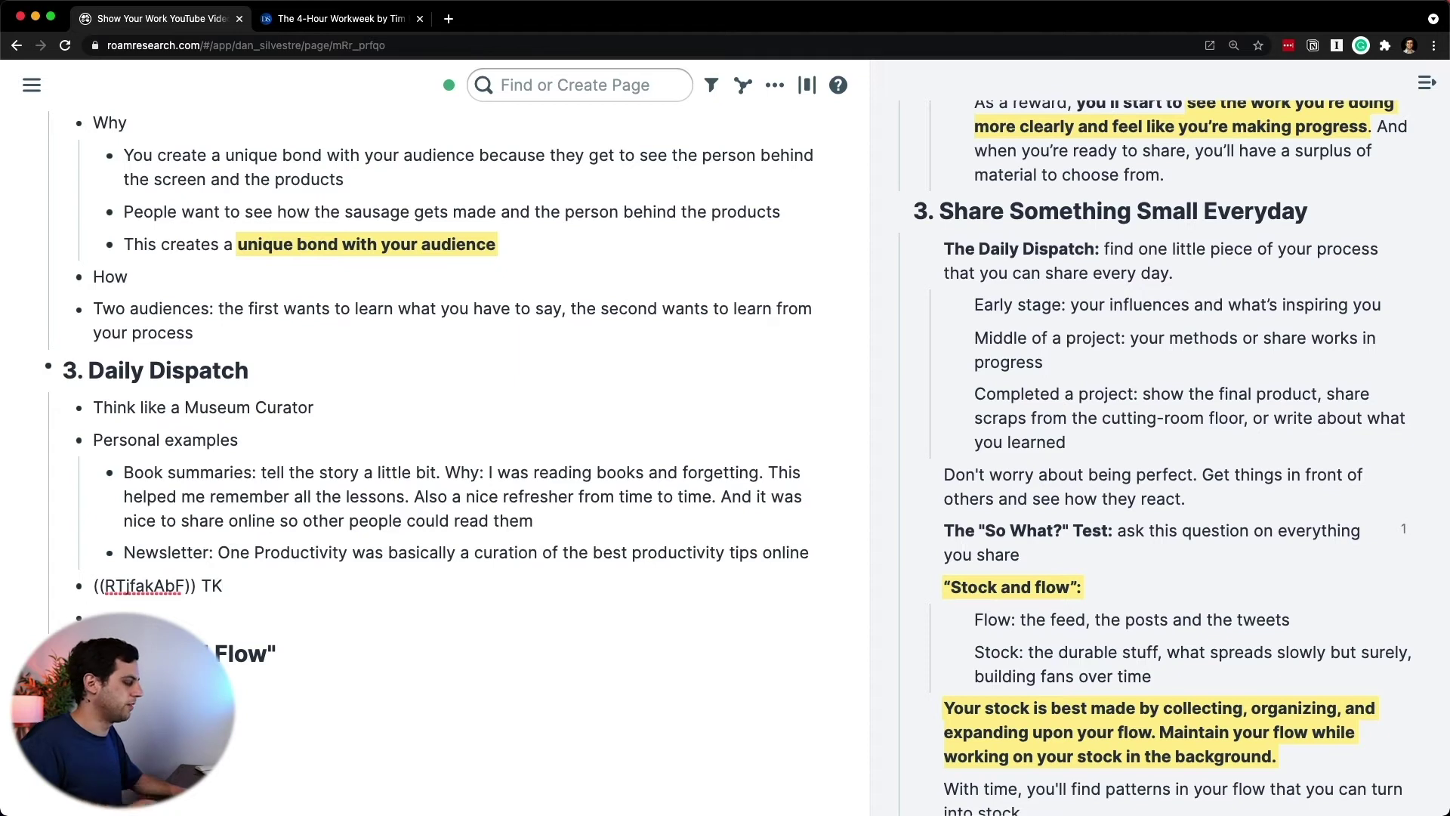
- Search the page for TK and add 'do I wanna talk about this?' after the So What? Test reference
key(super+f)
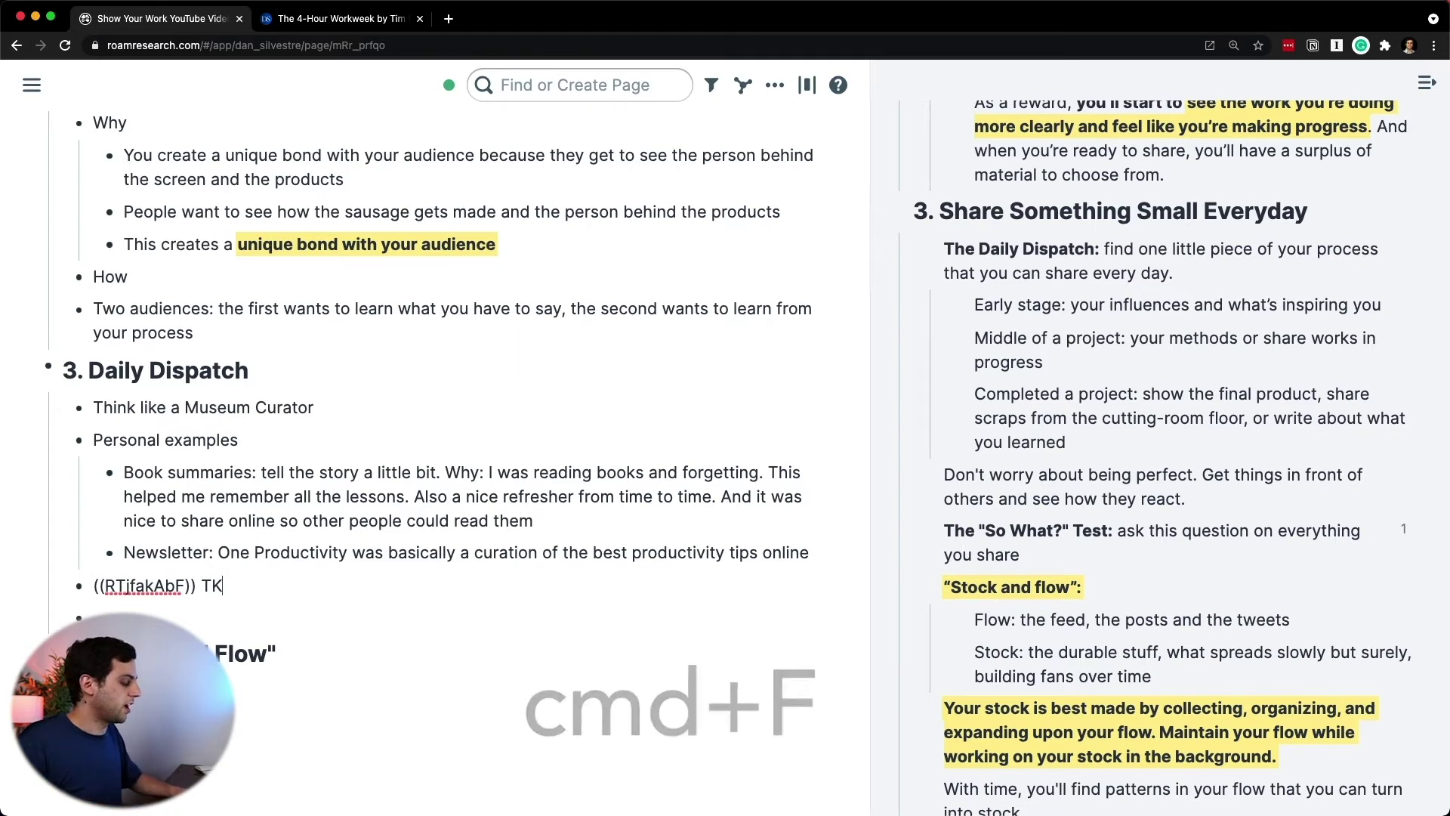
text(TK)
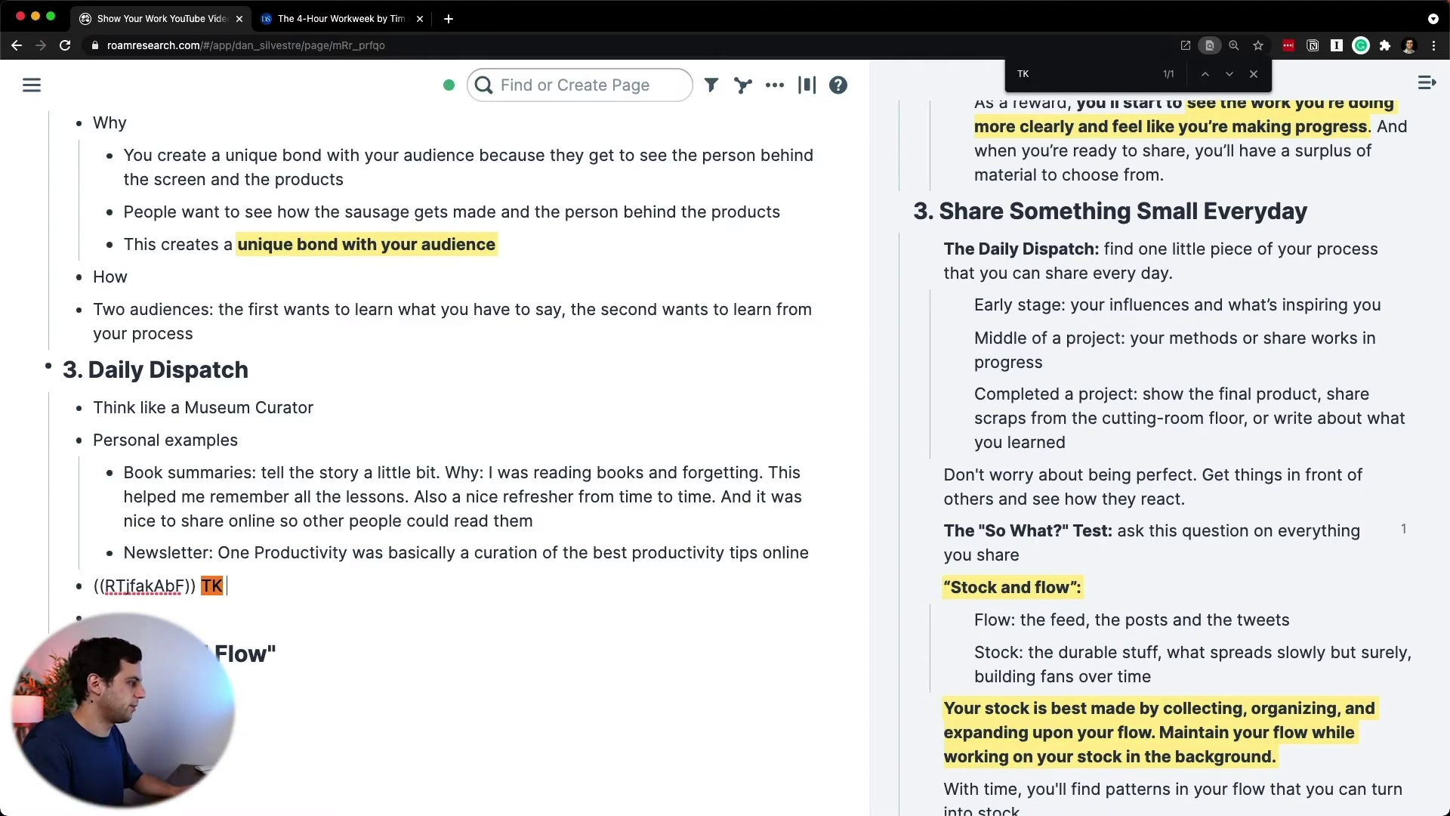
text(do)
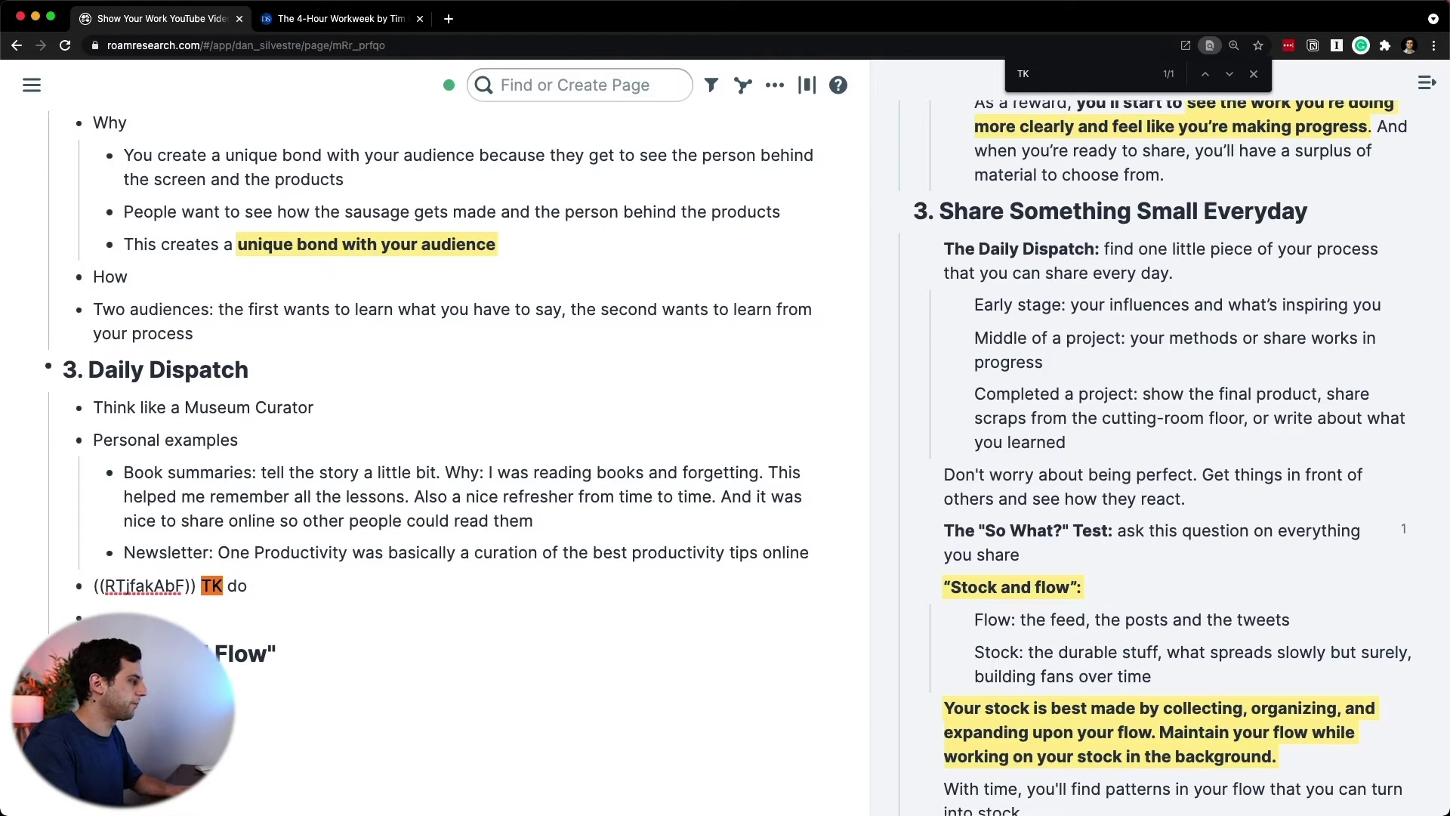
text( yowanna talk about this?)
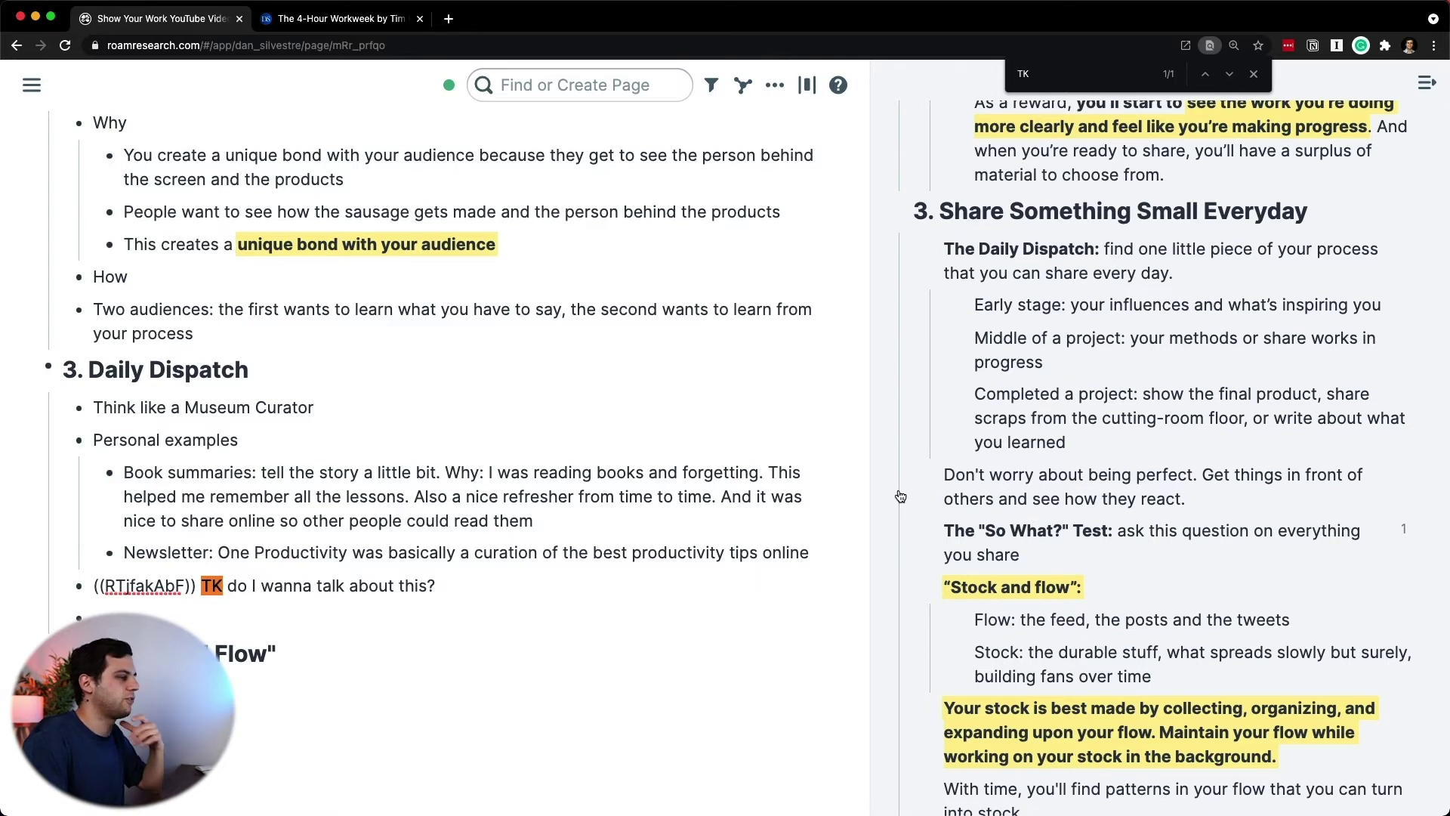
scroll(575, 533, down, 2)
click(498, 598)
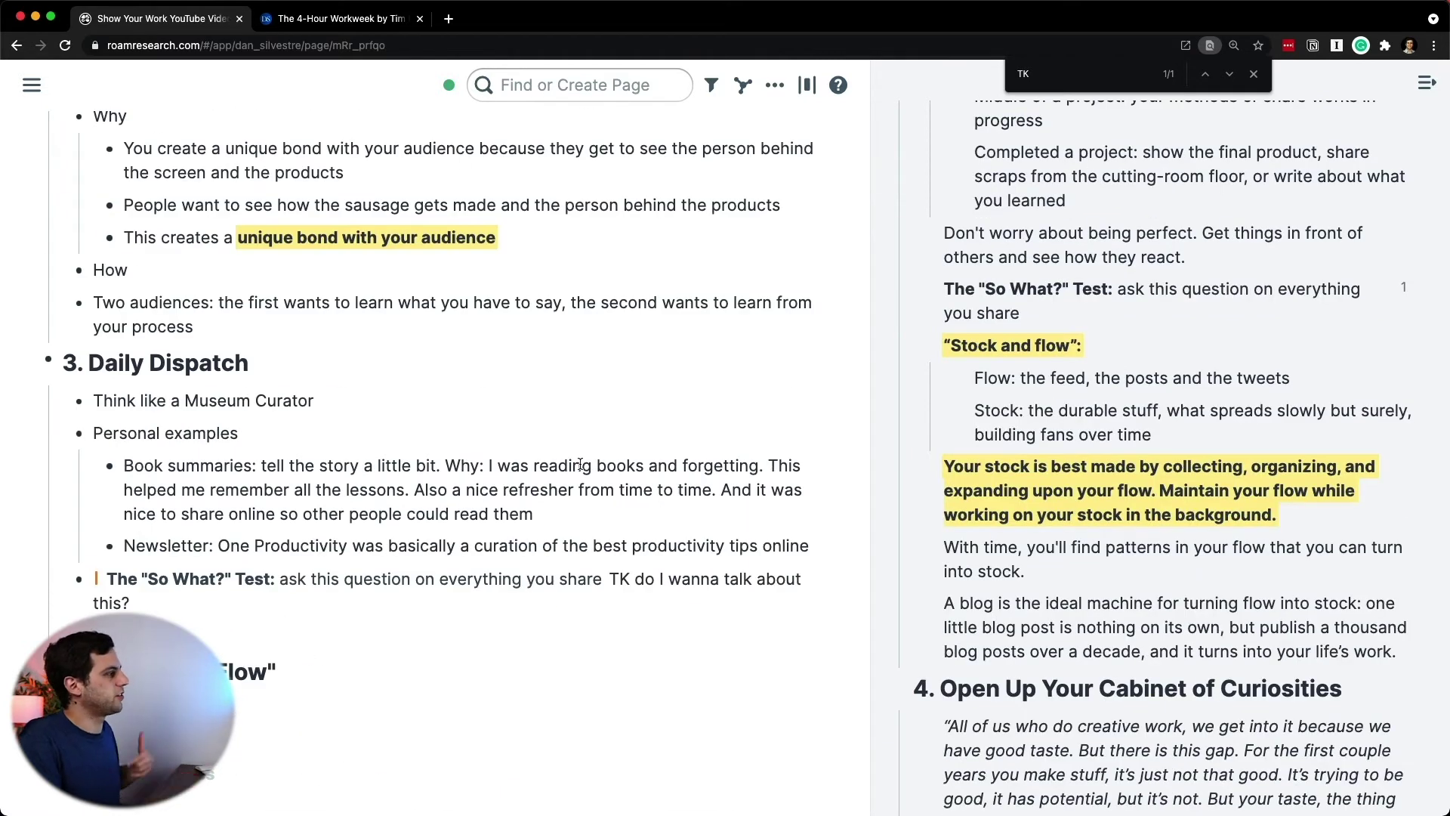
scroll(612, 466, up, 4)
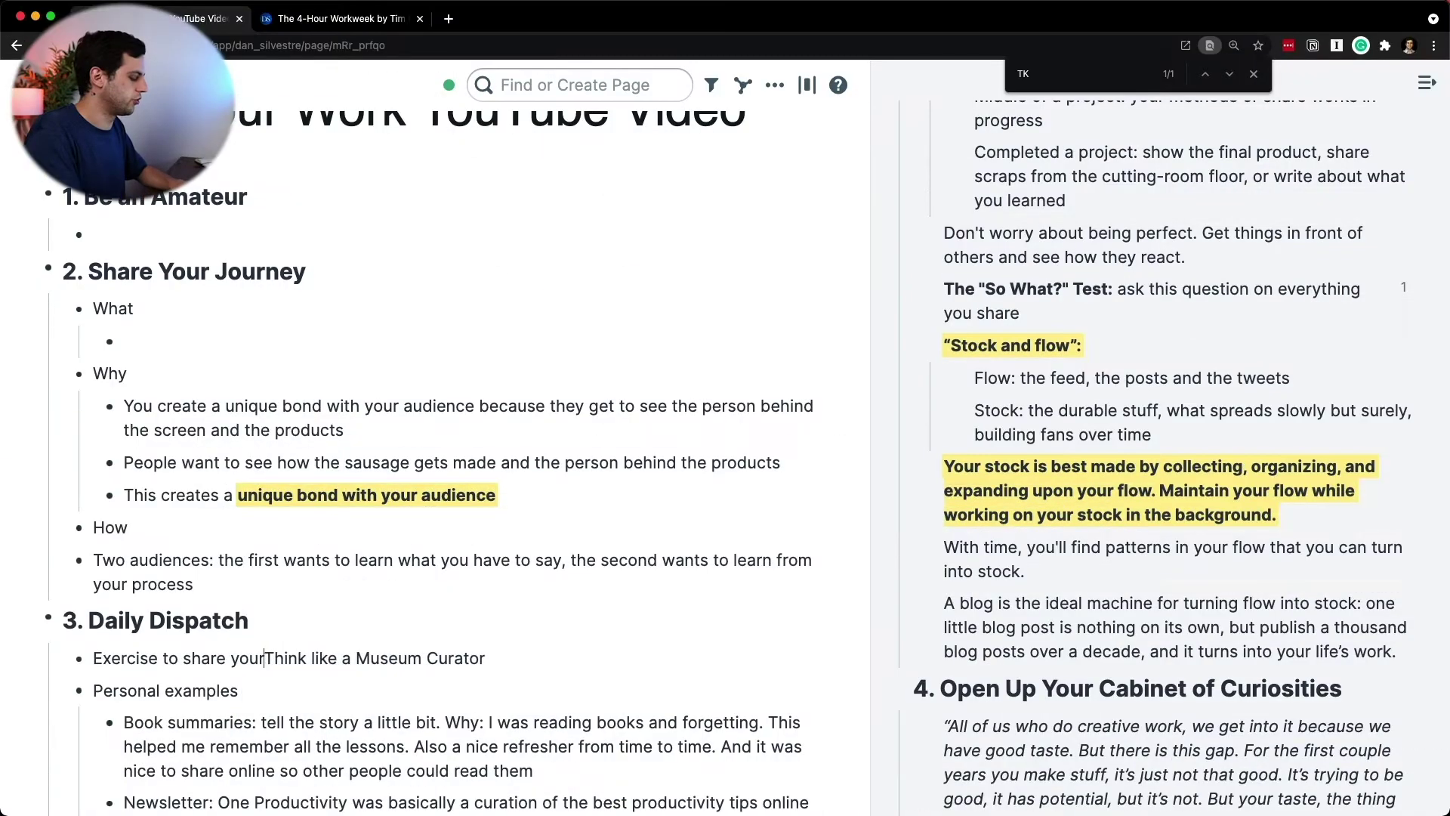
- Finish 'Exercise to share your journey' and split Think like a Museum Curator onto its own bullet
text(jro)
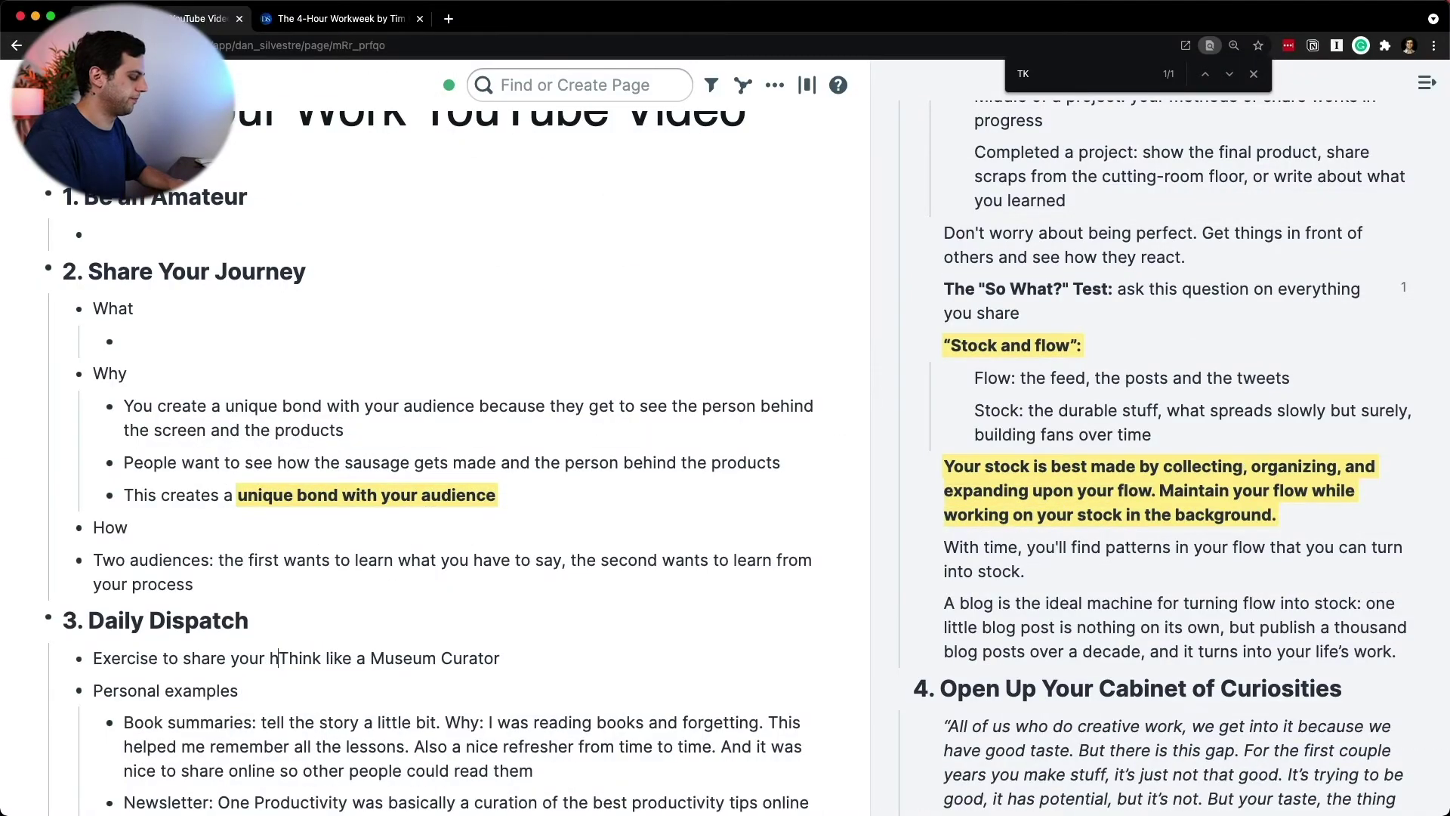
key(BackSpace)
key(BackSpace)
text(oruney)
key(Return)
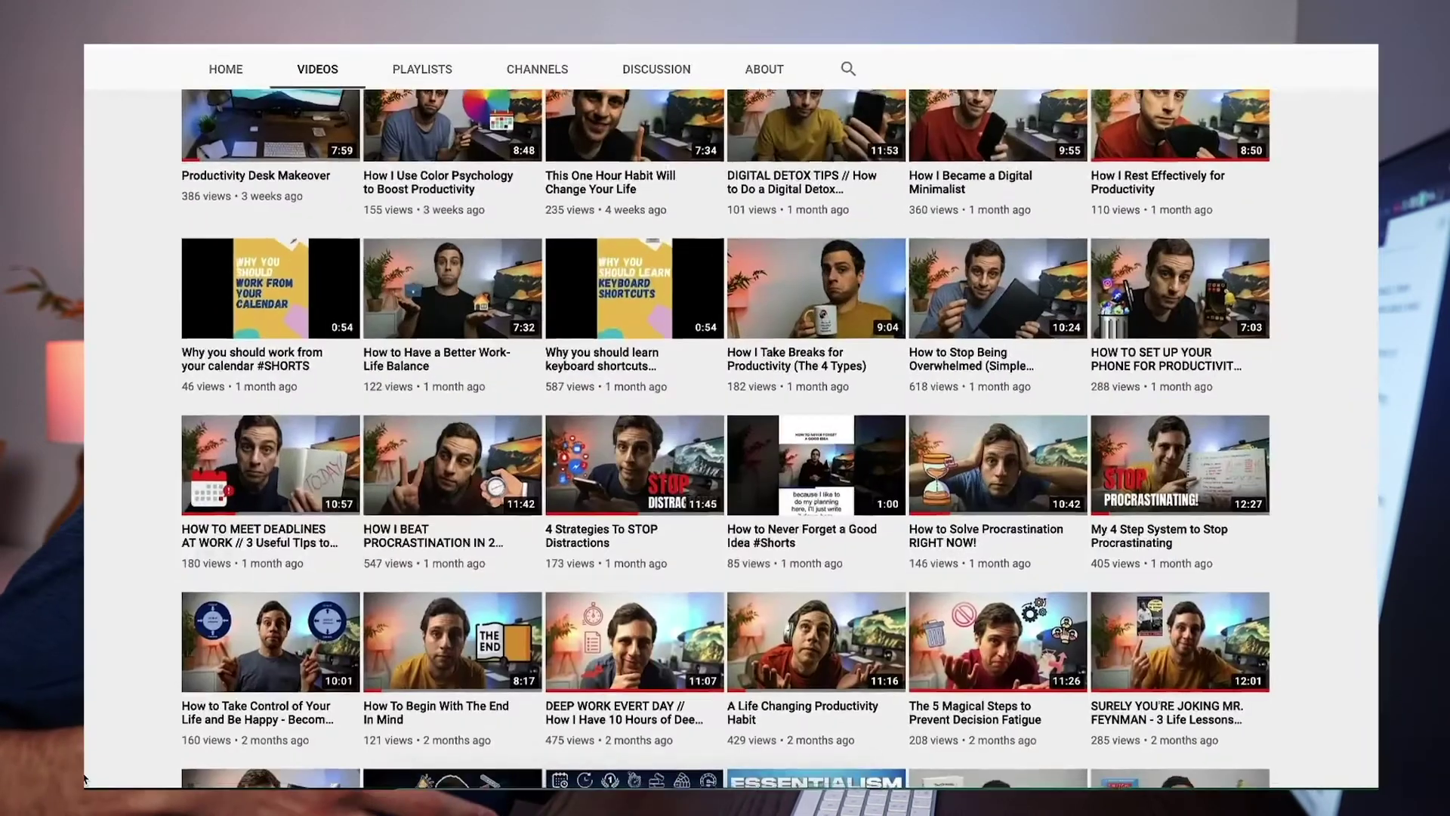
- Type 'Updated all the descriptions on all videos' into a bullet
scroll(84, 778, up, 10)
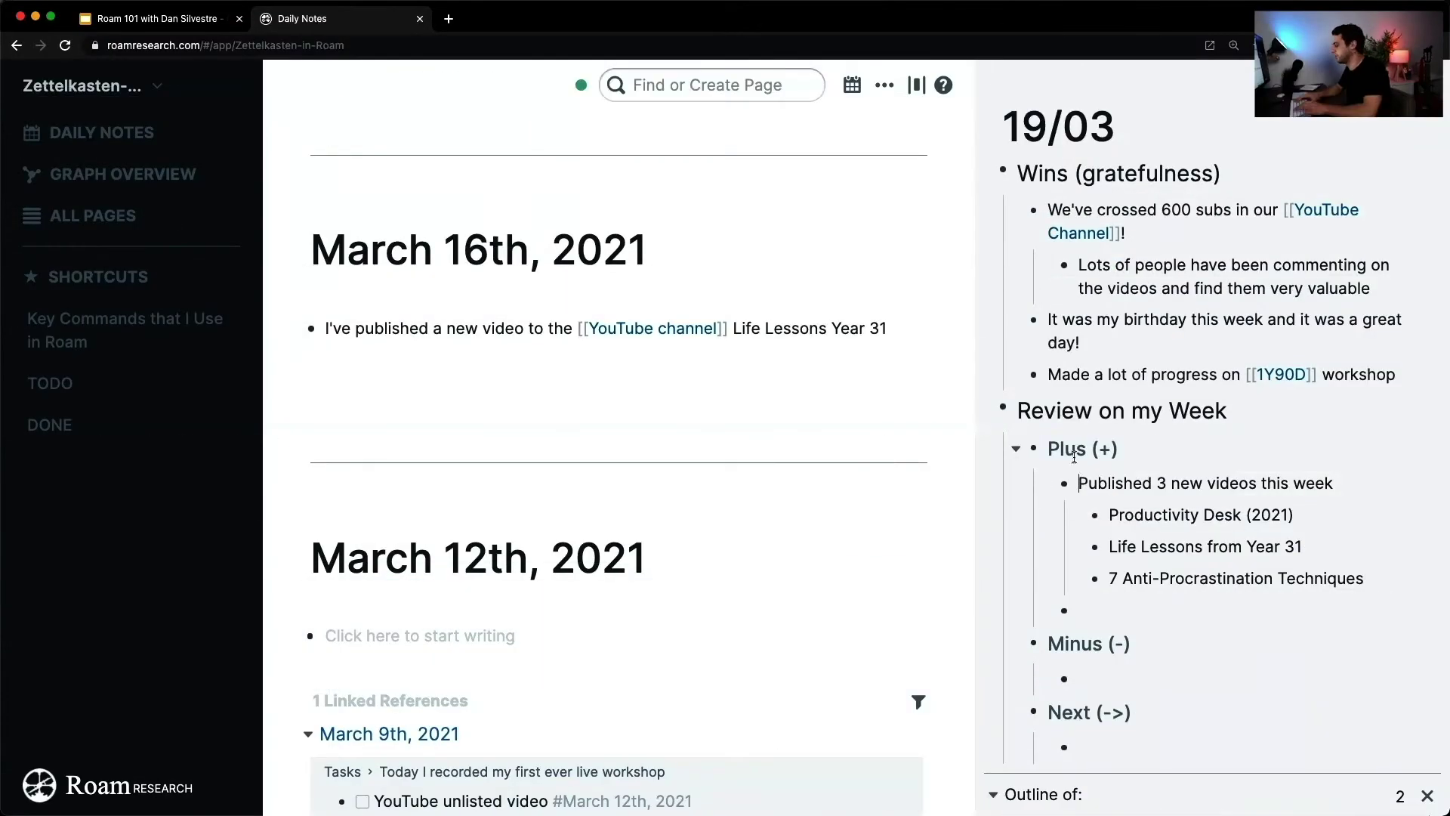
text(Updated all the descriptions on all videos)
scroll(1209, 454, down, 3)
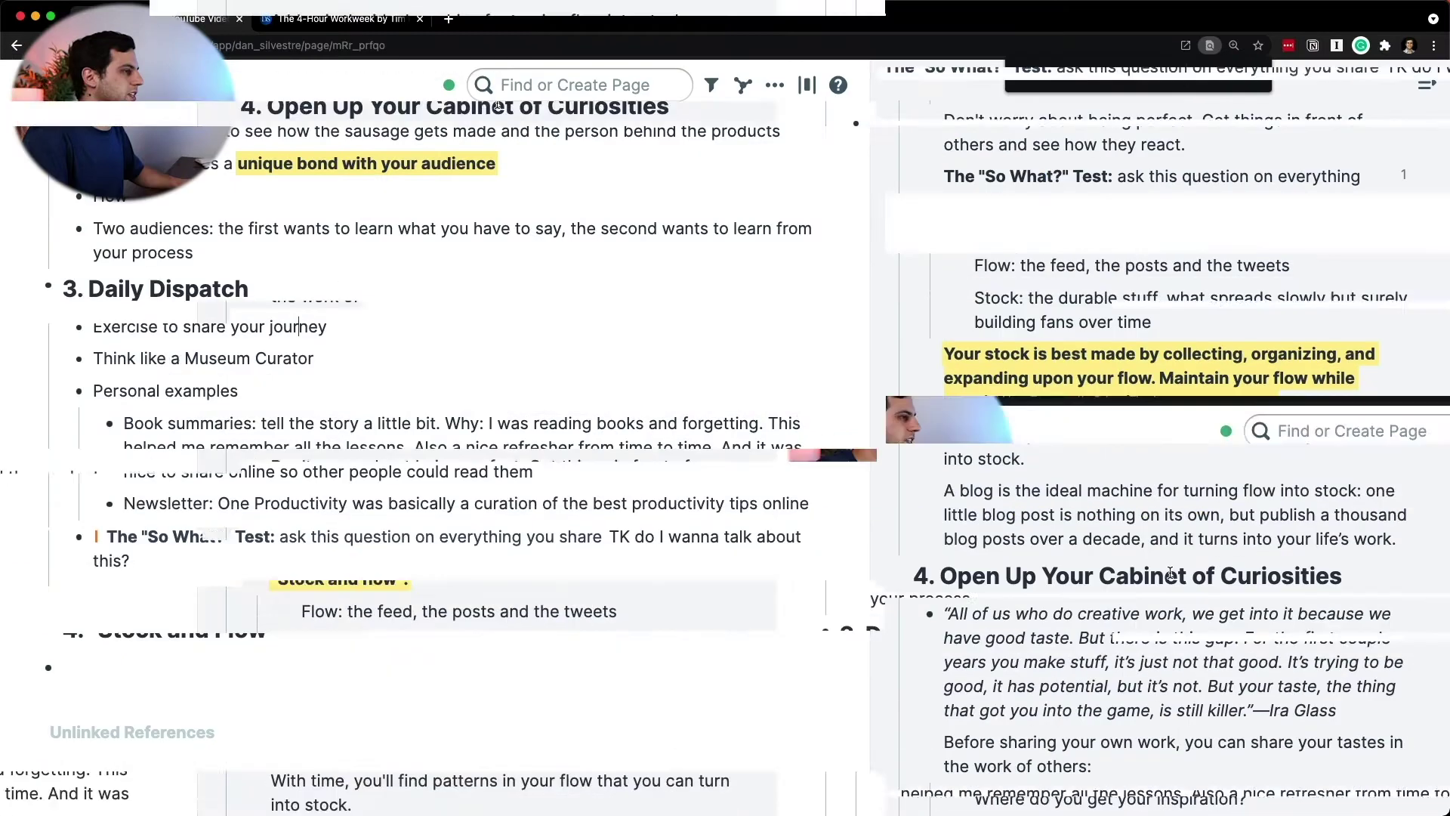
scroll(1170, 572, up, 2)
scroll(1171, 572, down, 15)
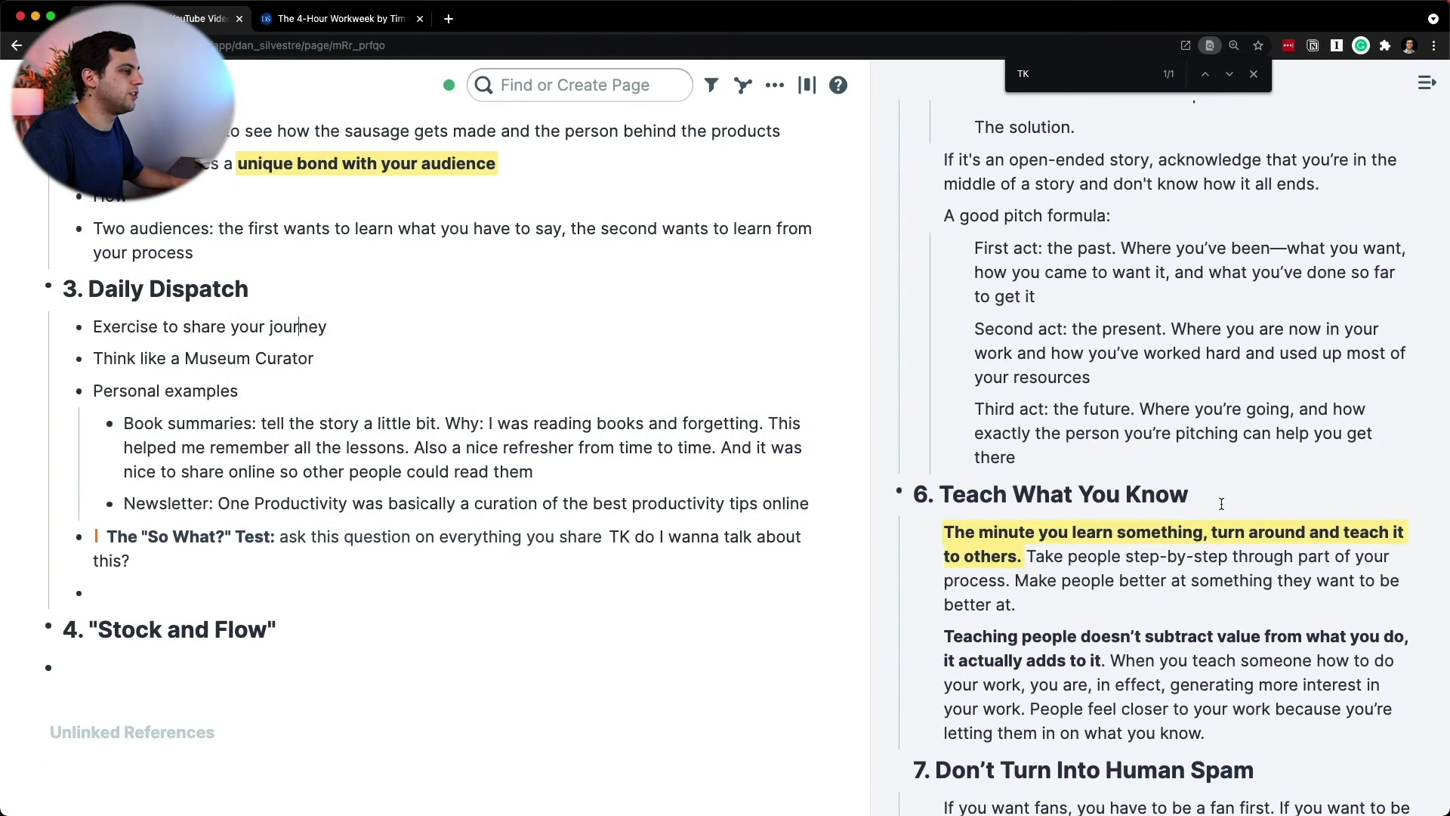
- Look up the Teach What You Know heading in the sidebar book notes
click(1227, 493)
scroll(1209, 493, up, 12)
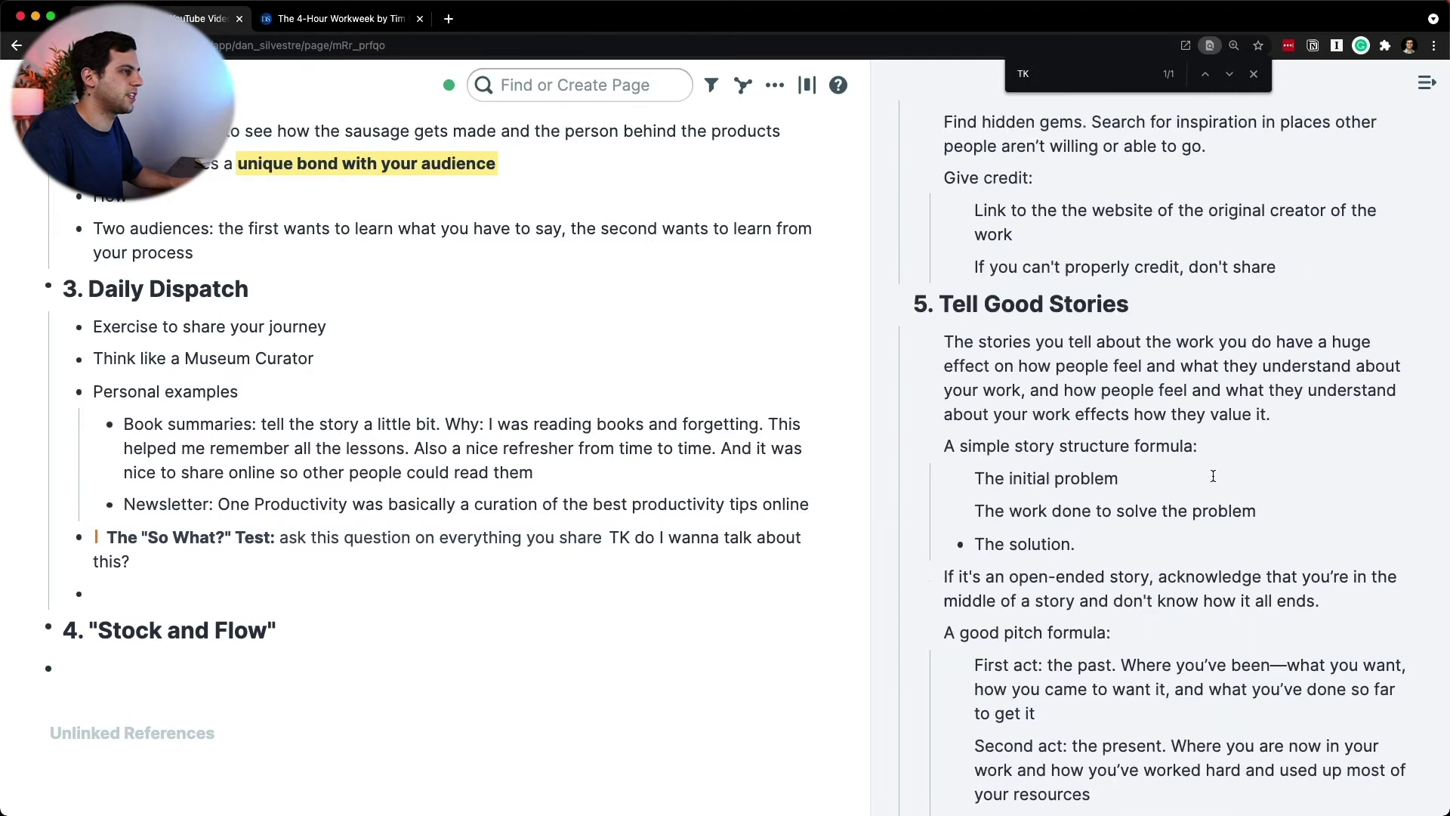
scroll(1214, 475, down, 20)
scroll(1213, 476, up, 7)
scroll(1213, 476, up, 4)
- Add '5. Teach What You Know' as a bold heading with an empty bullet beneath it
click(76, 668)
text(5. Teach What You Know)
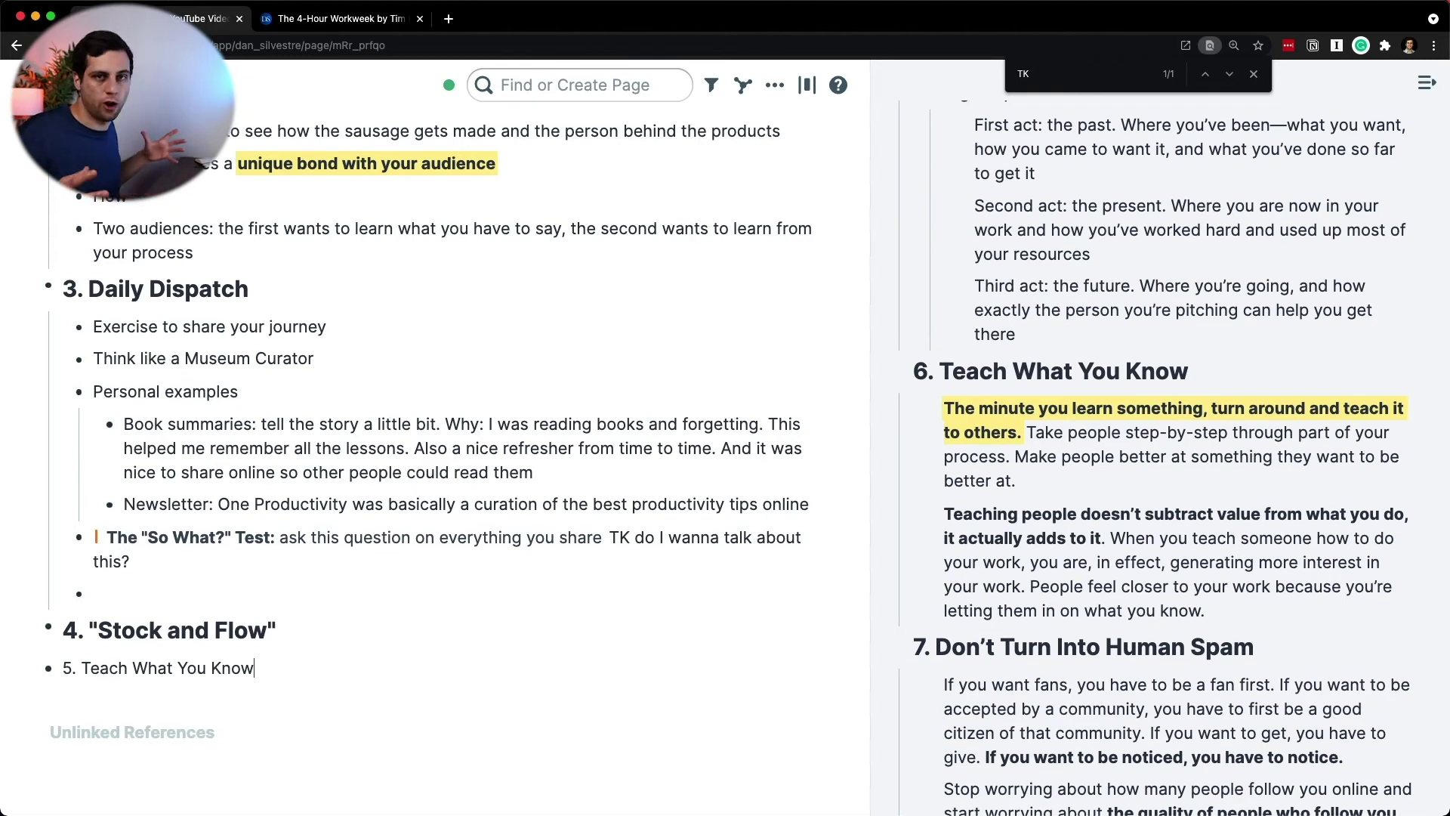
key(super+a)
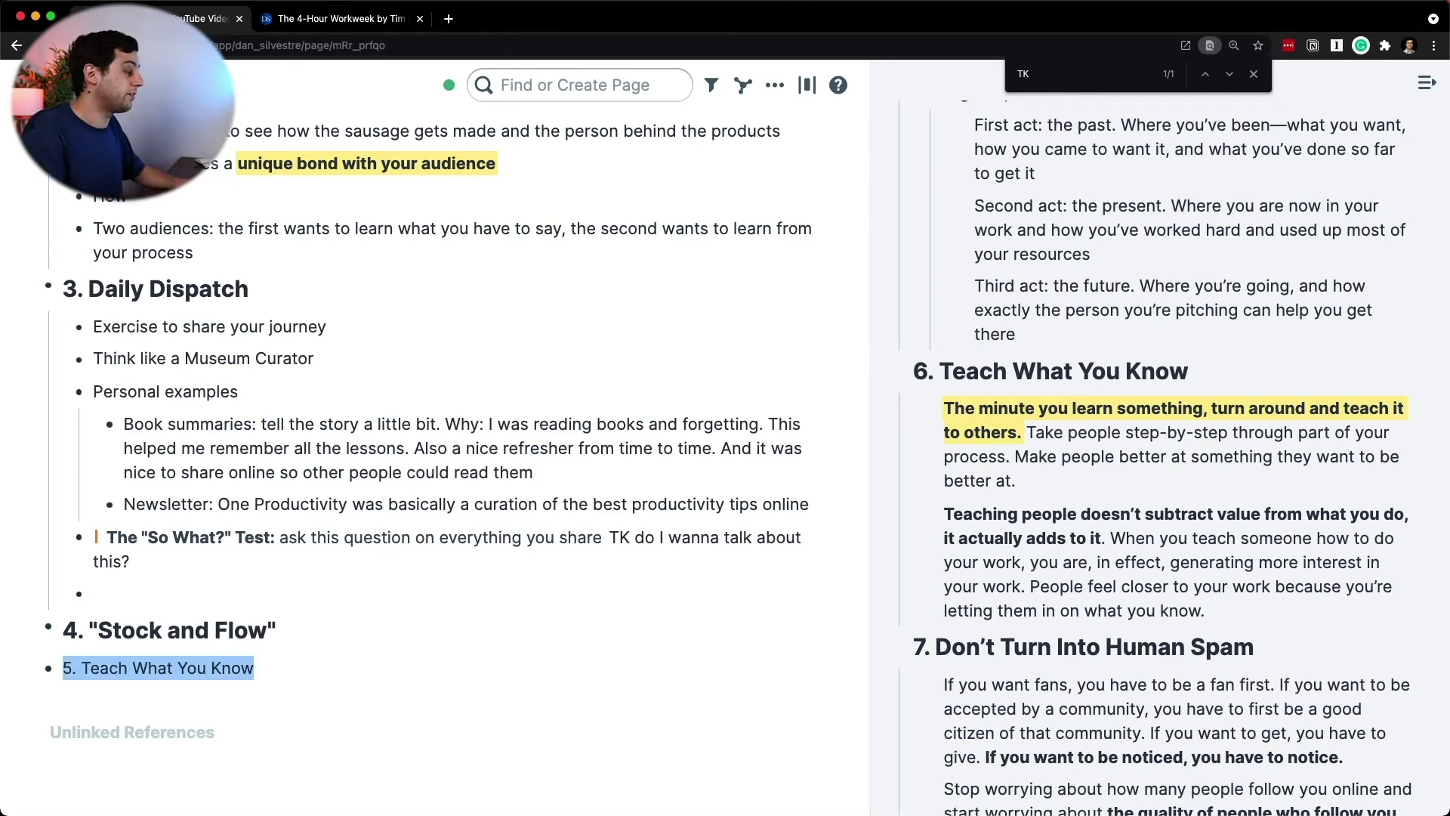
key(super+alt+2)
key(super+b)
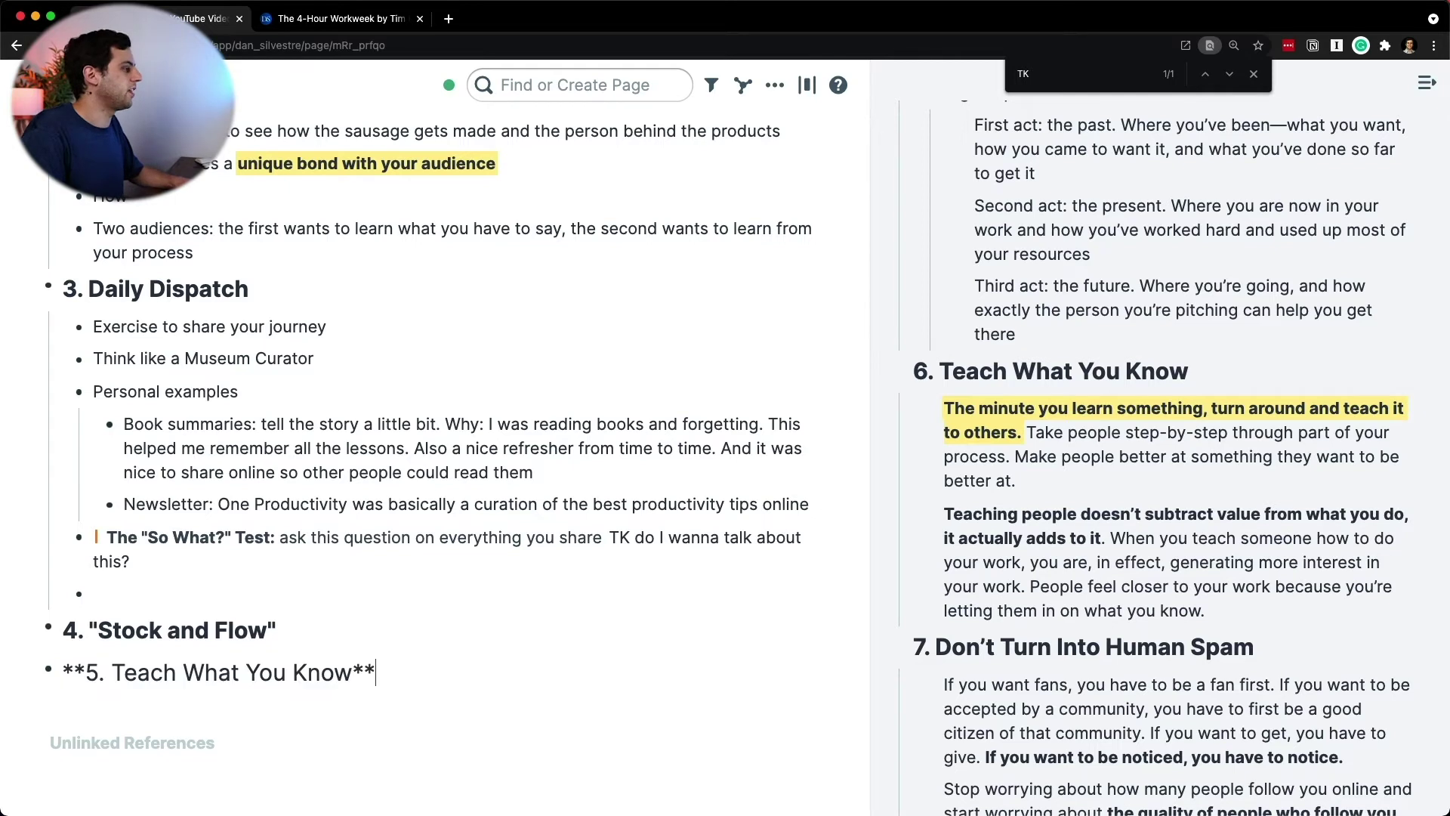
key(Return)
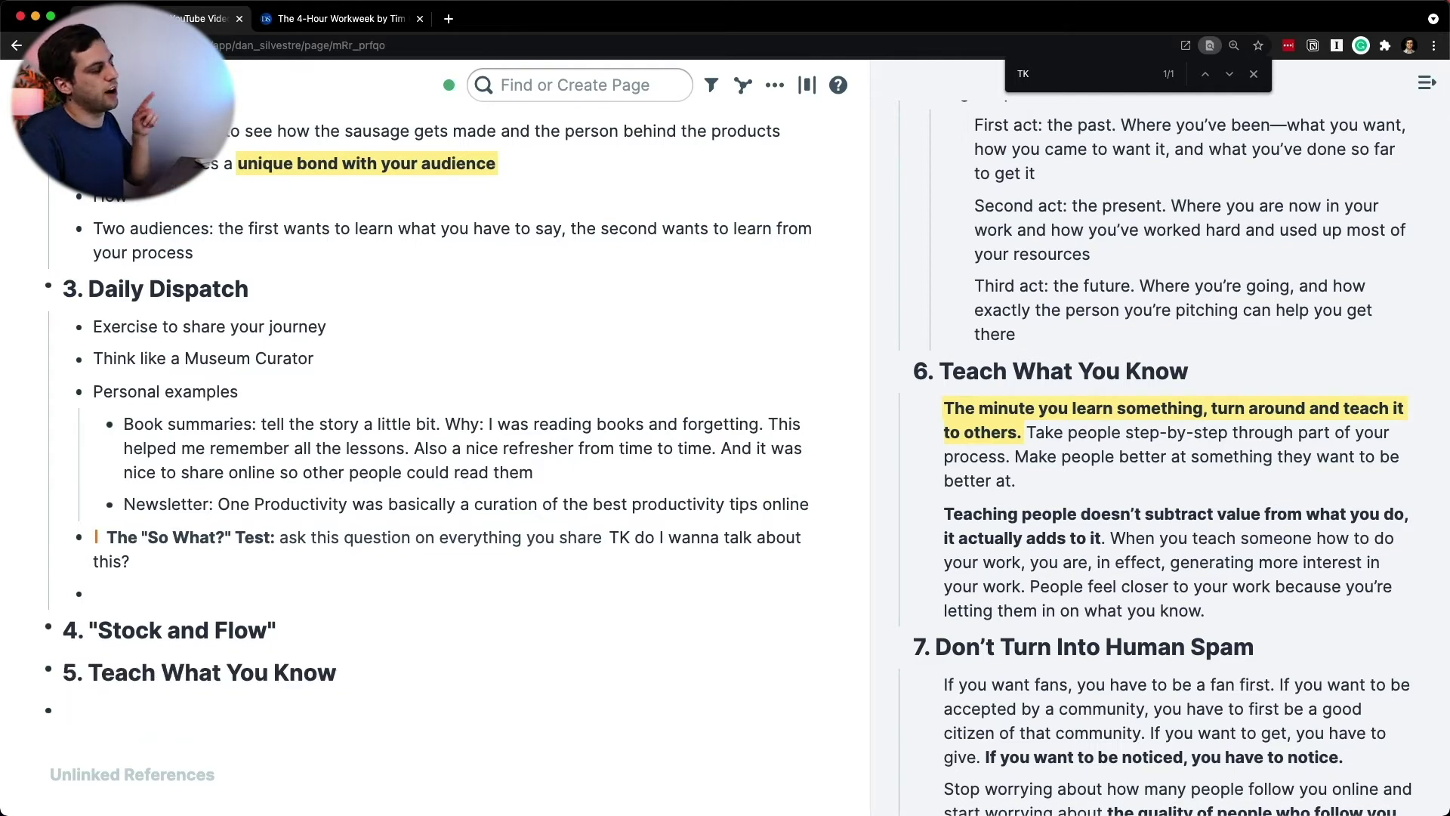
scroll(1144, 672, down, 10)
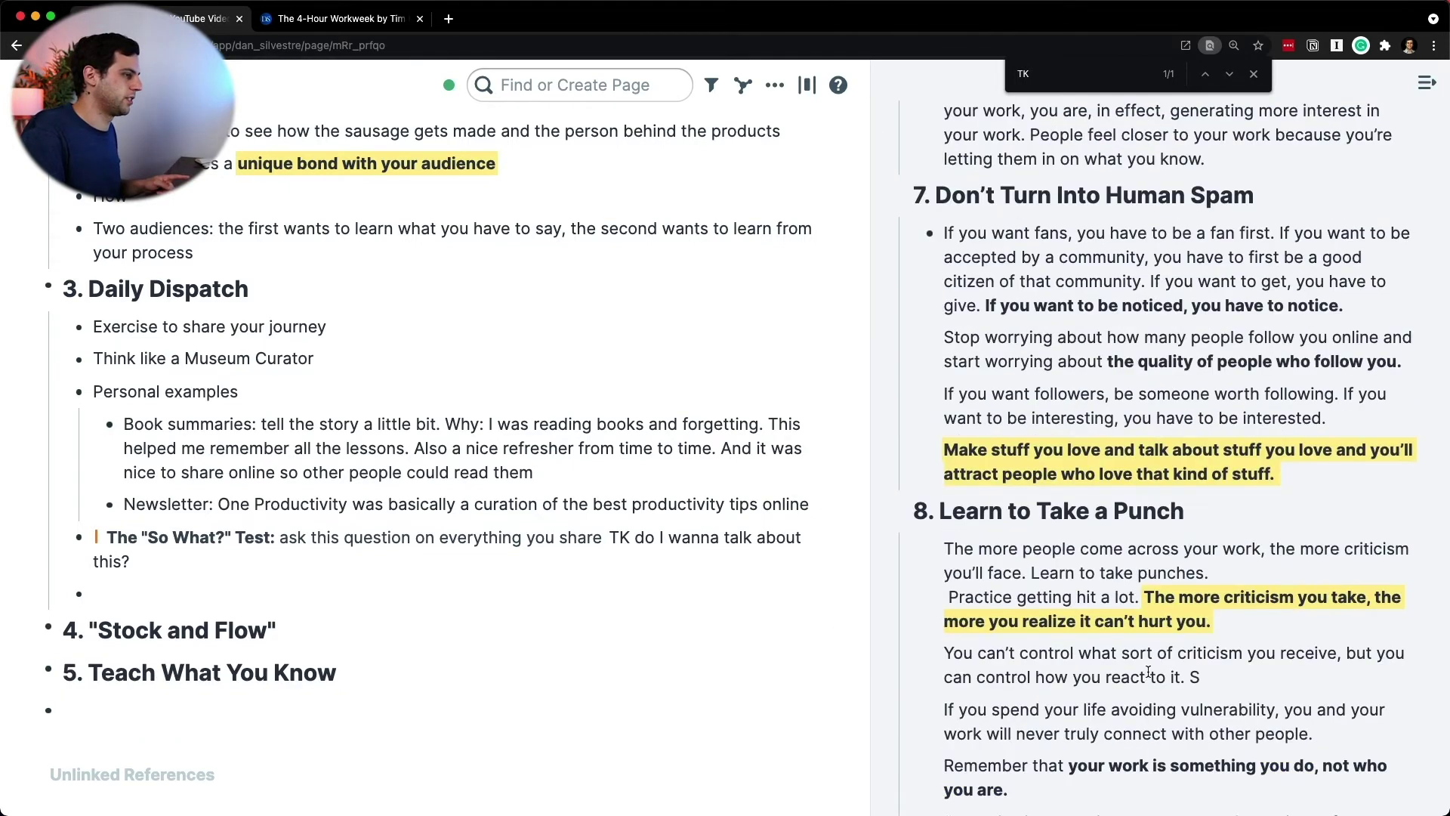
scroll(1145, 676, down, 2)
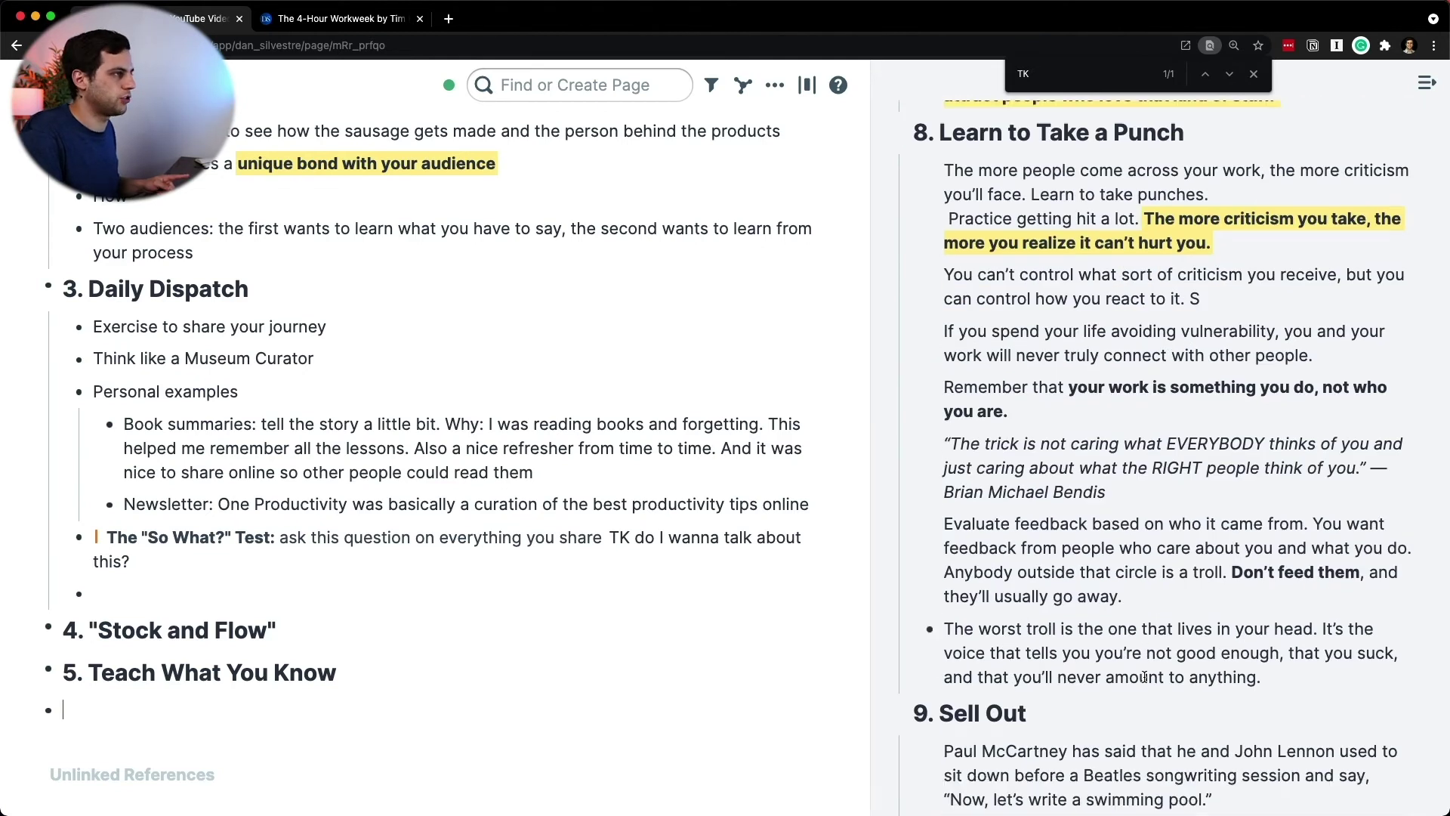
scroll(1144, 672, down, 15)
scroll(1162, 635, up, 15)
scroll(1162, 635, up, 10)
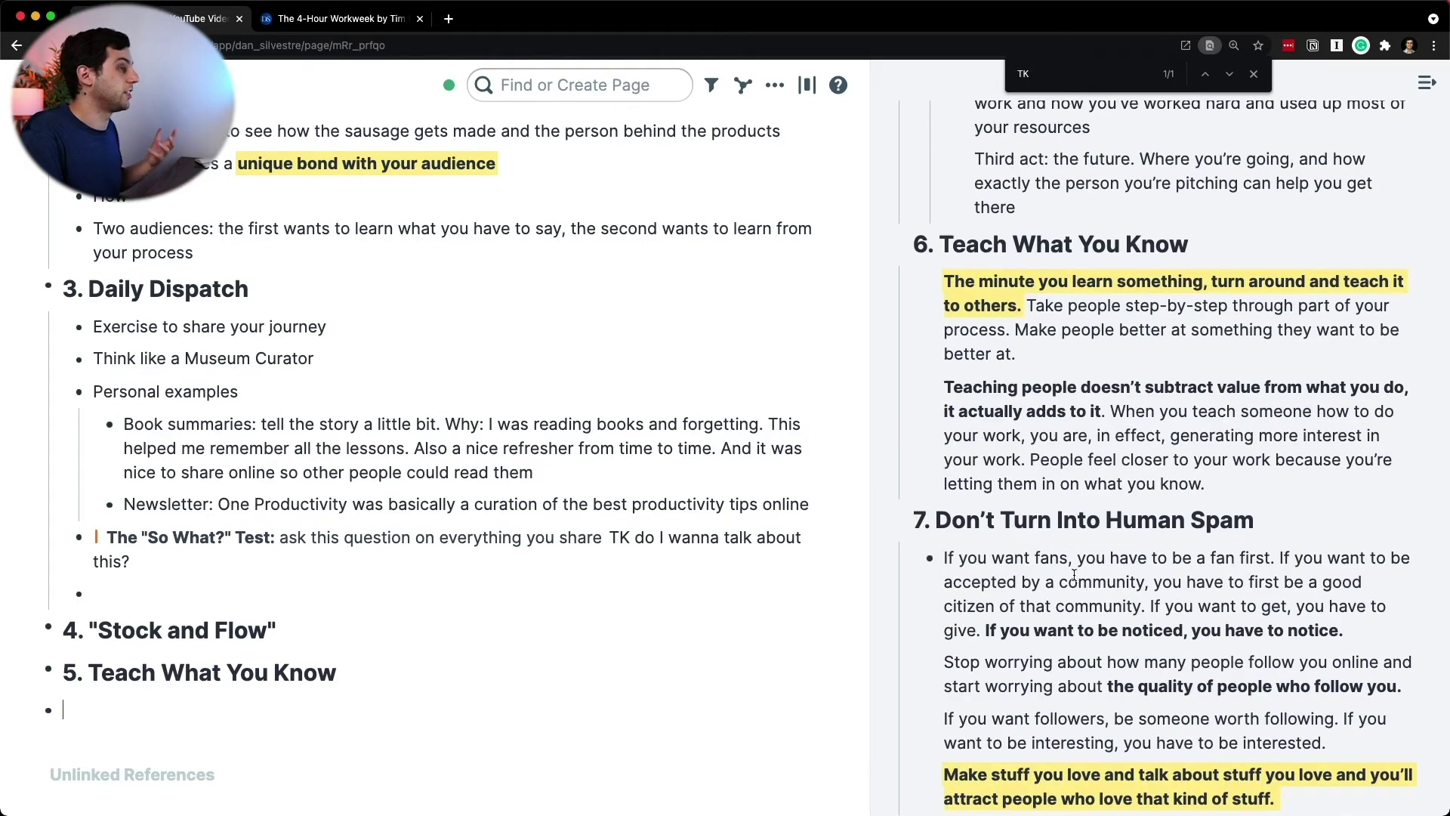
- Paste a block reference to the 'turn around and teach it to others' quote under the heading
right_click(931, 282)
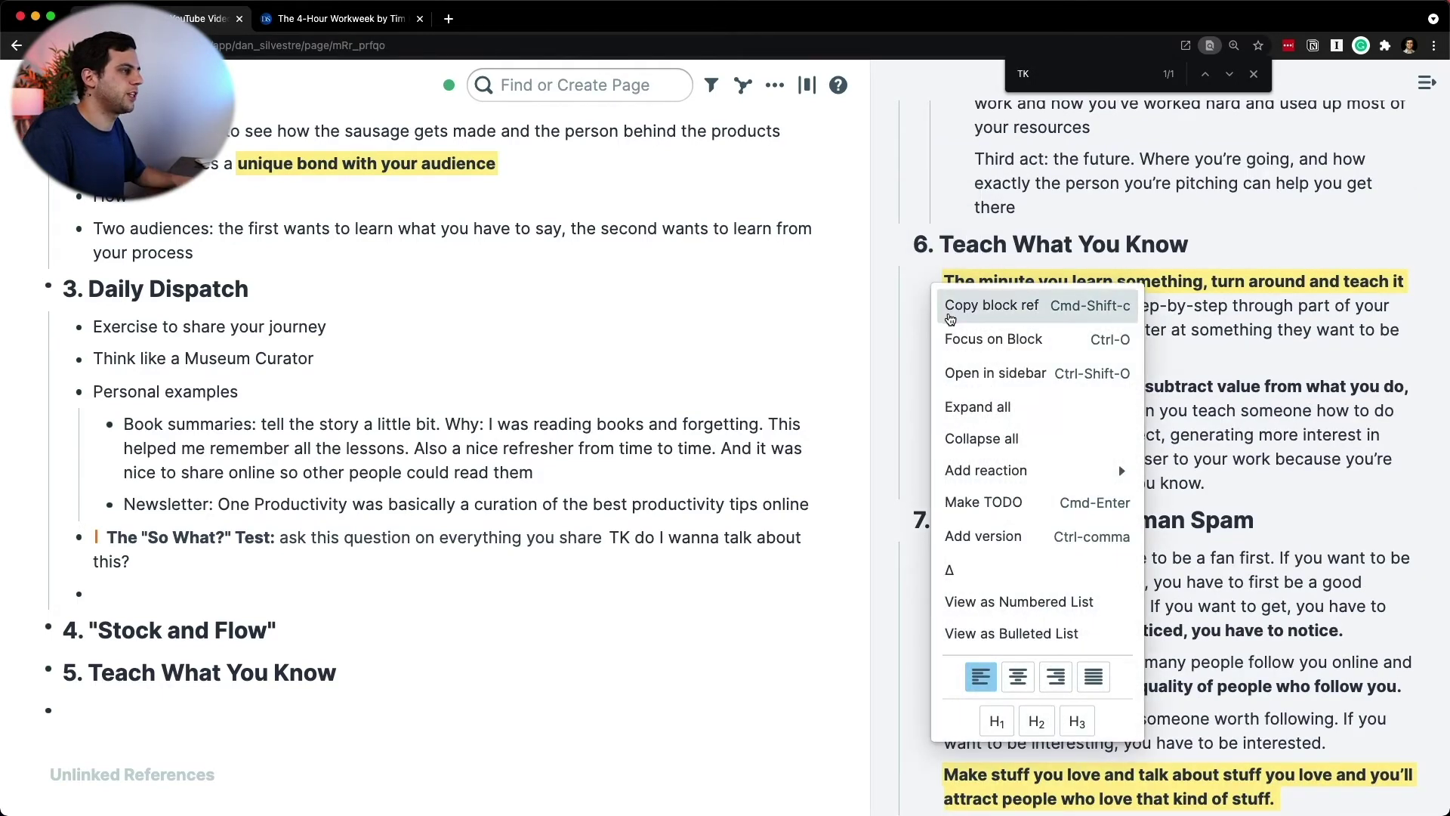
click(982, 301)
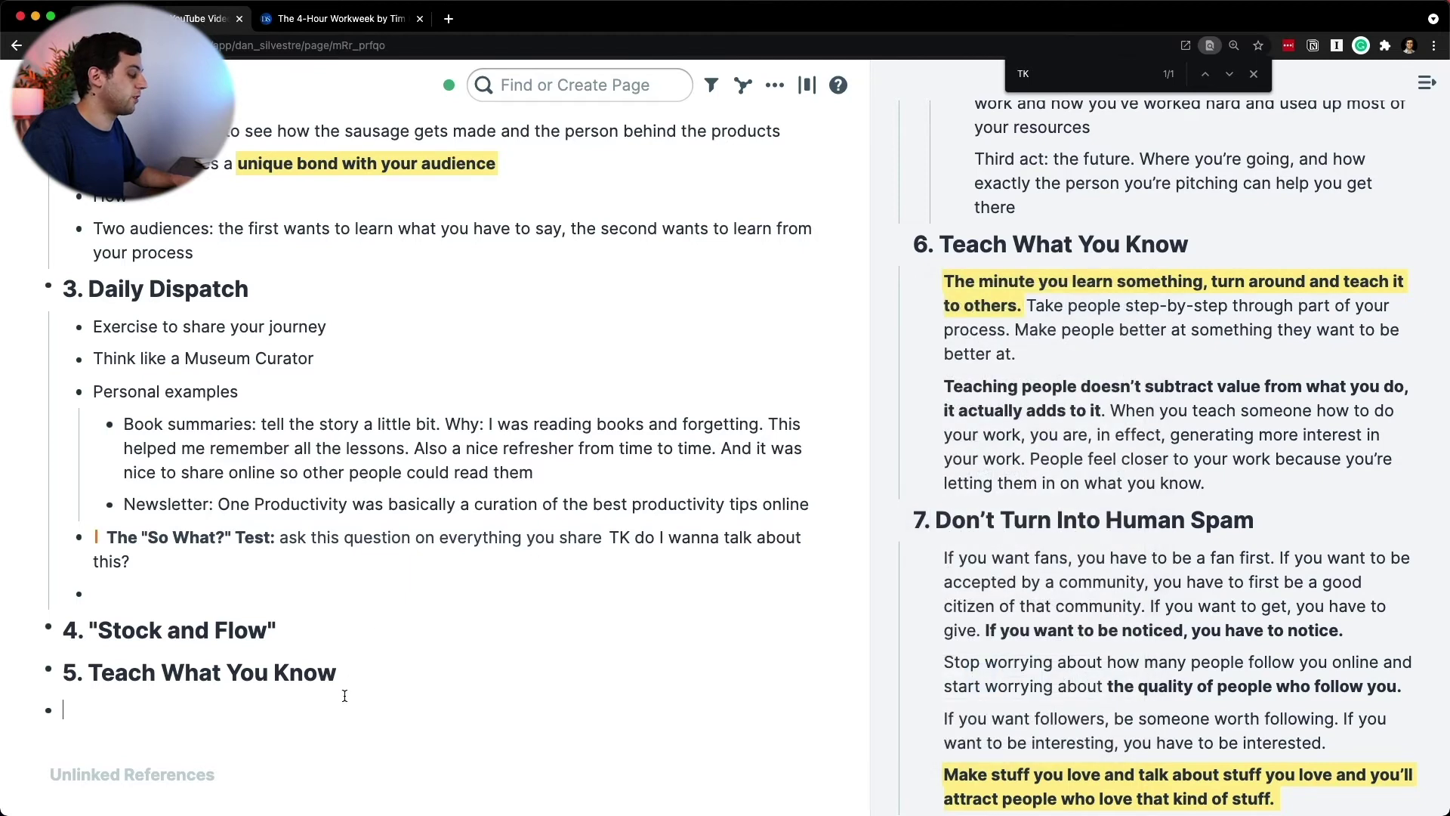
key(super+v)
click(424, 776)
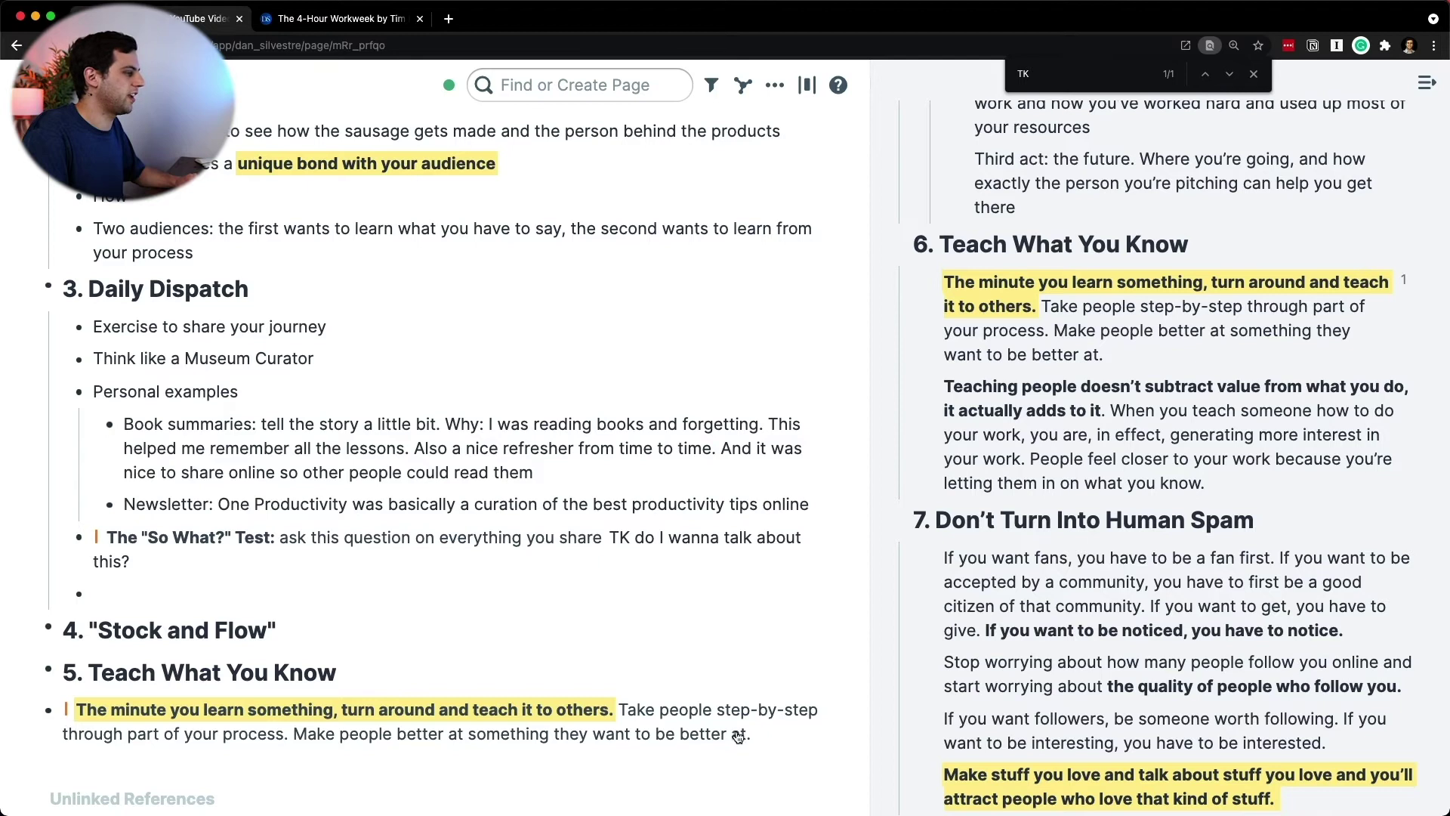
click(1204, 325)
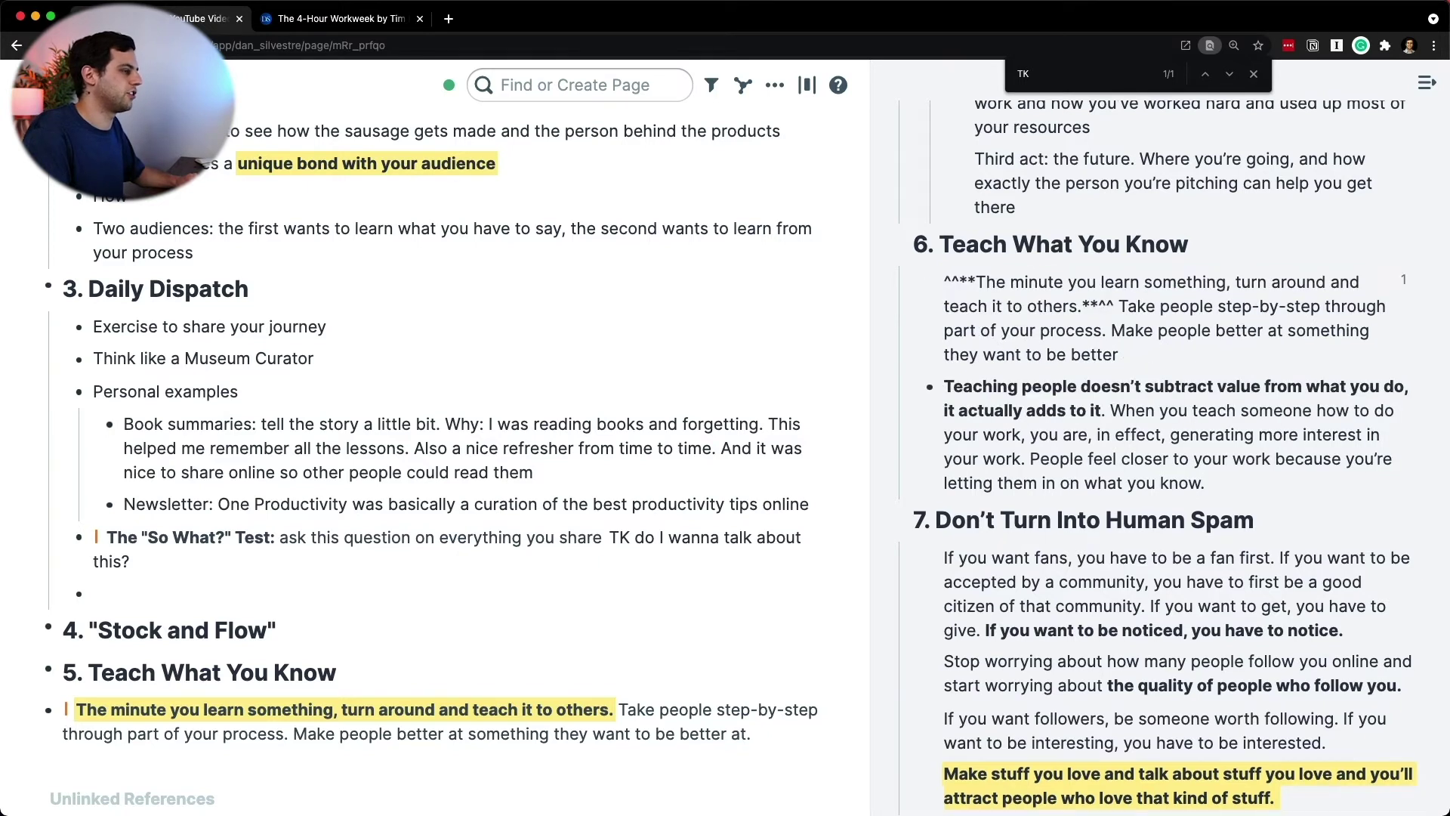
- Replace the pasted block reference with the quote's plain text
click(781, 739)
key(ctrl+a)
key(ctrl+x)
key(ctrl+v)
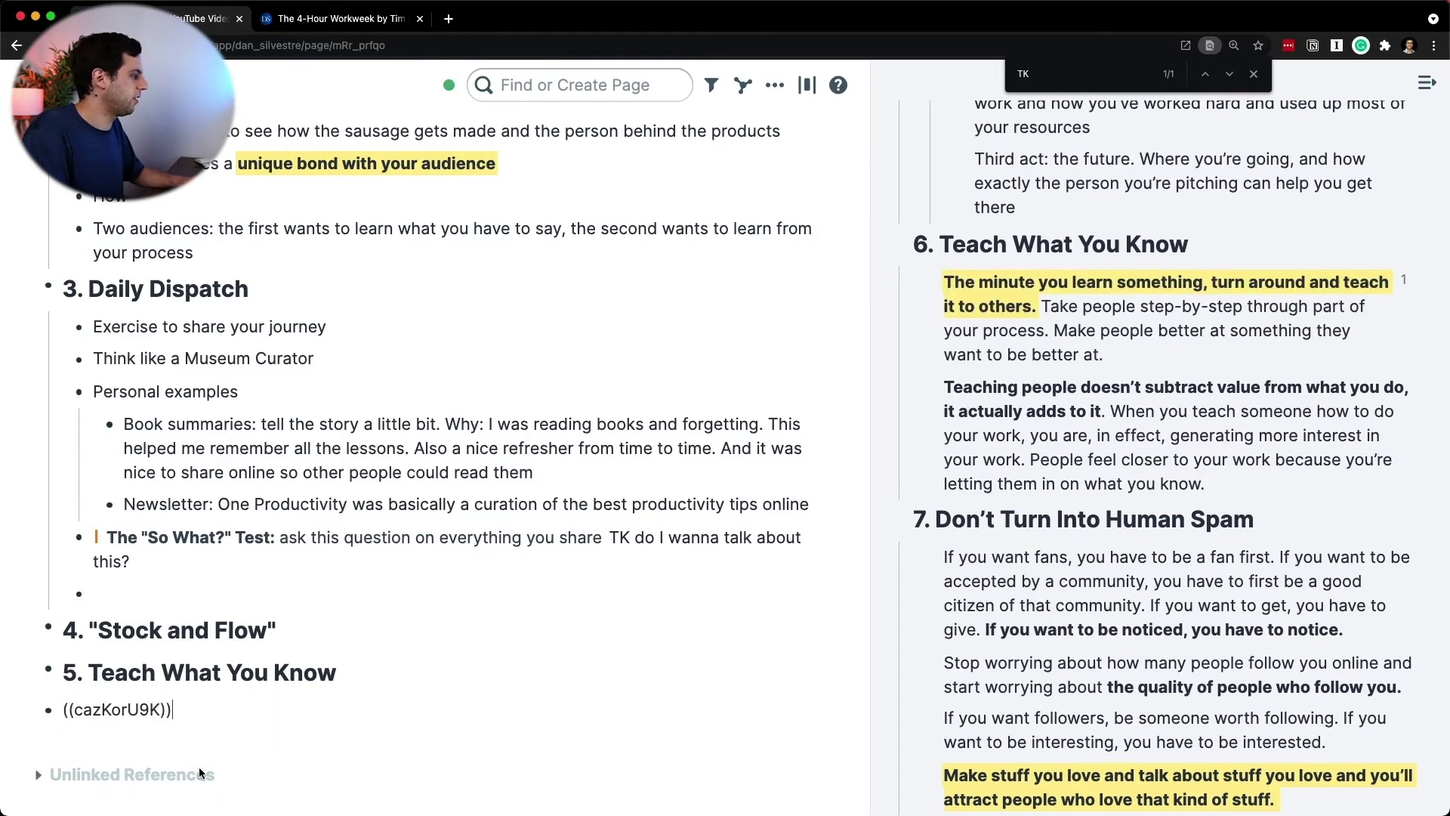
right_click(180, 714)
mouse_move(423, 584)
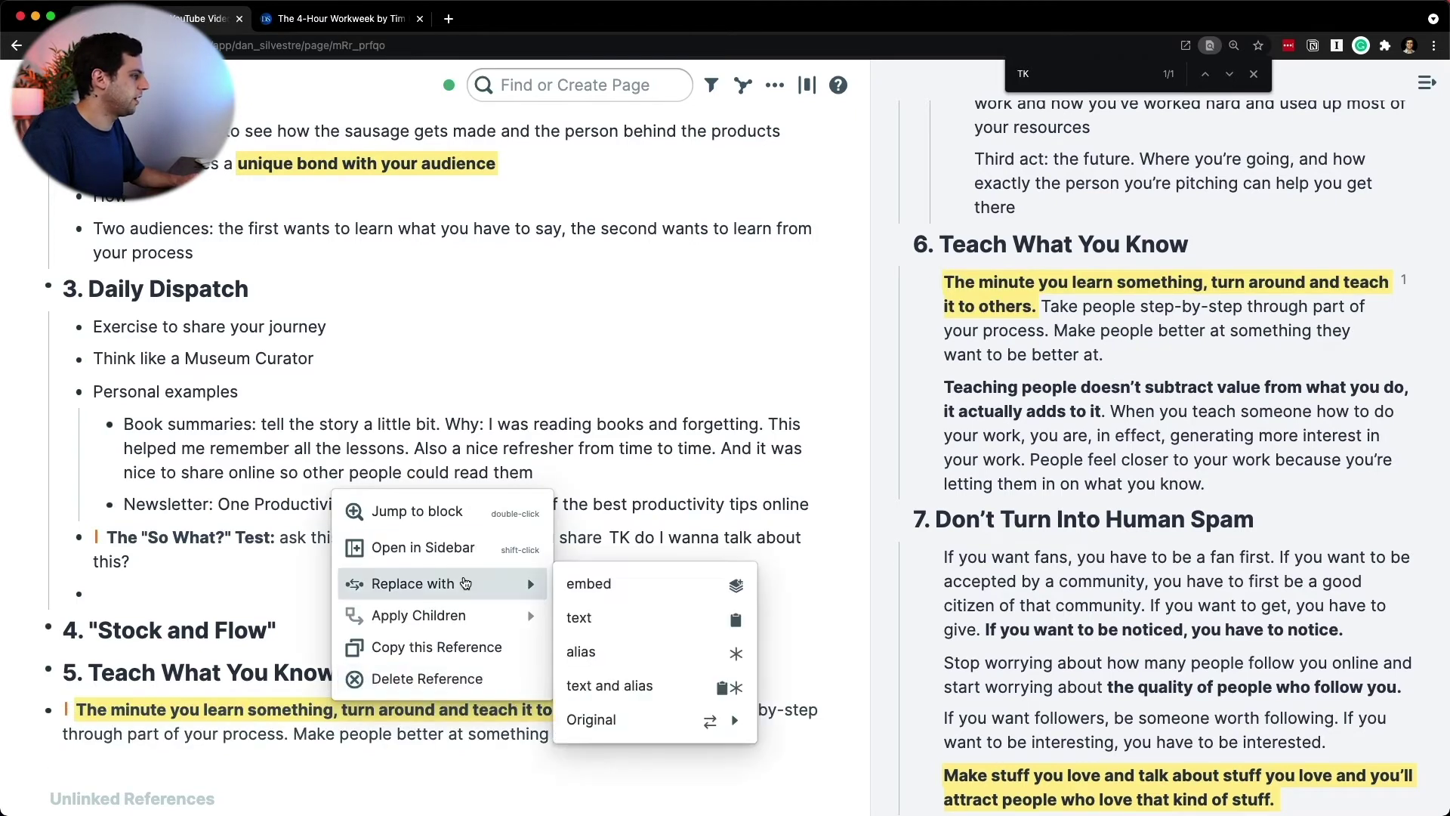
click(650, 616)
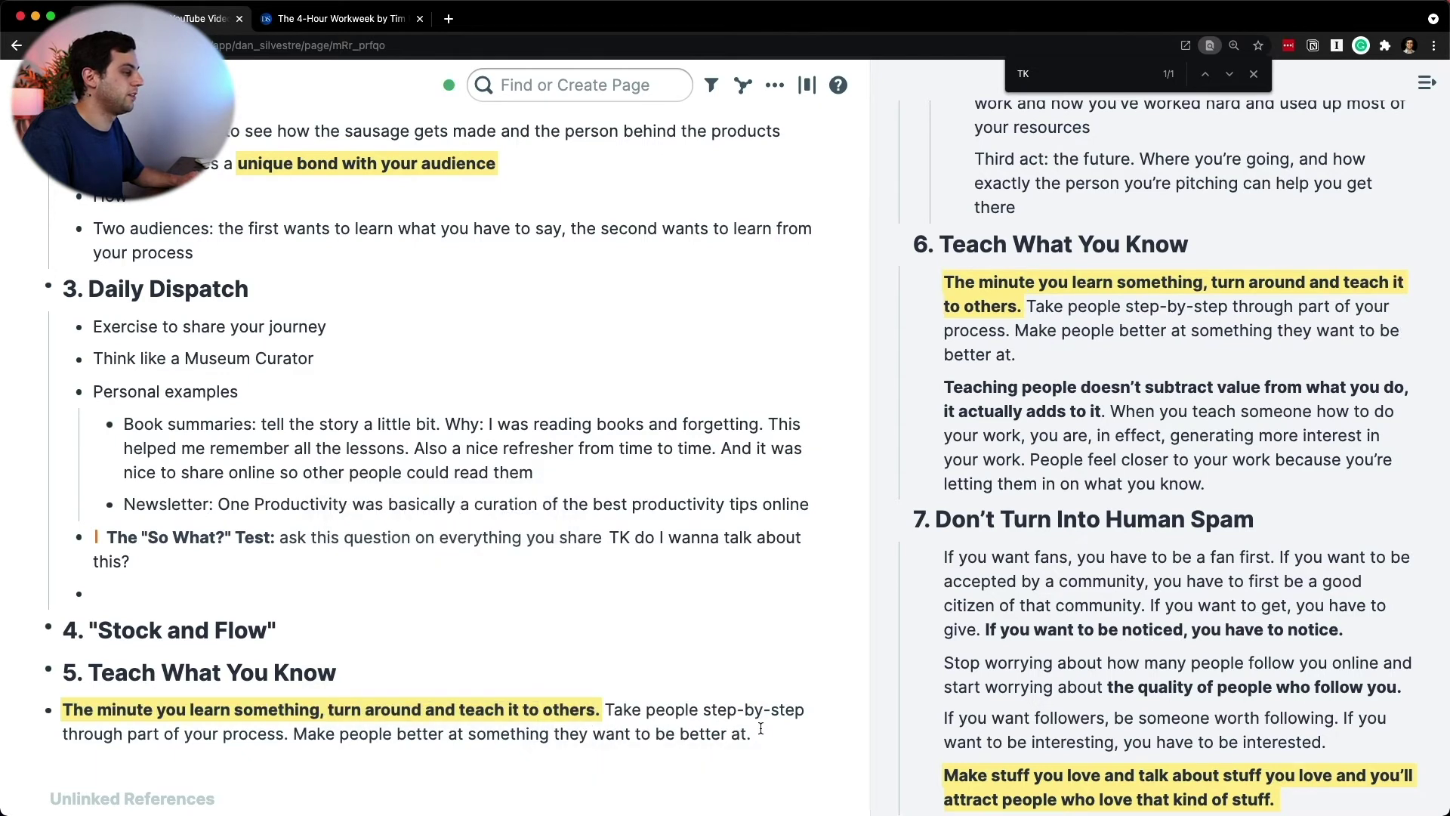
- Edit the end of the copied quote text and add a bullet below it
click(761, 728)
key(BackSpace)
key(BackSpace)
key(BackSpace)
key(BackSpace)
key(BackSpace)
key(BackSpace)
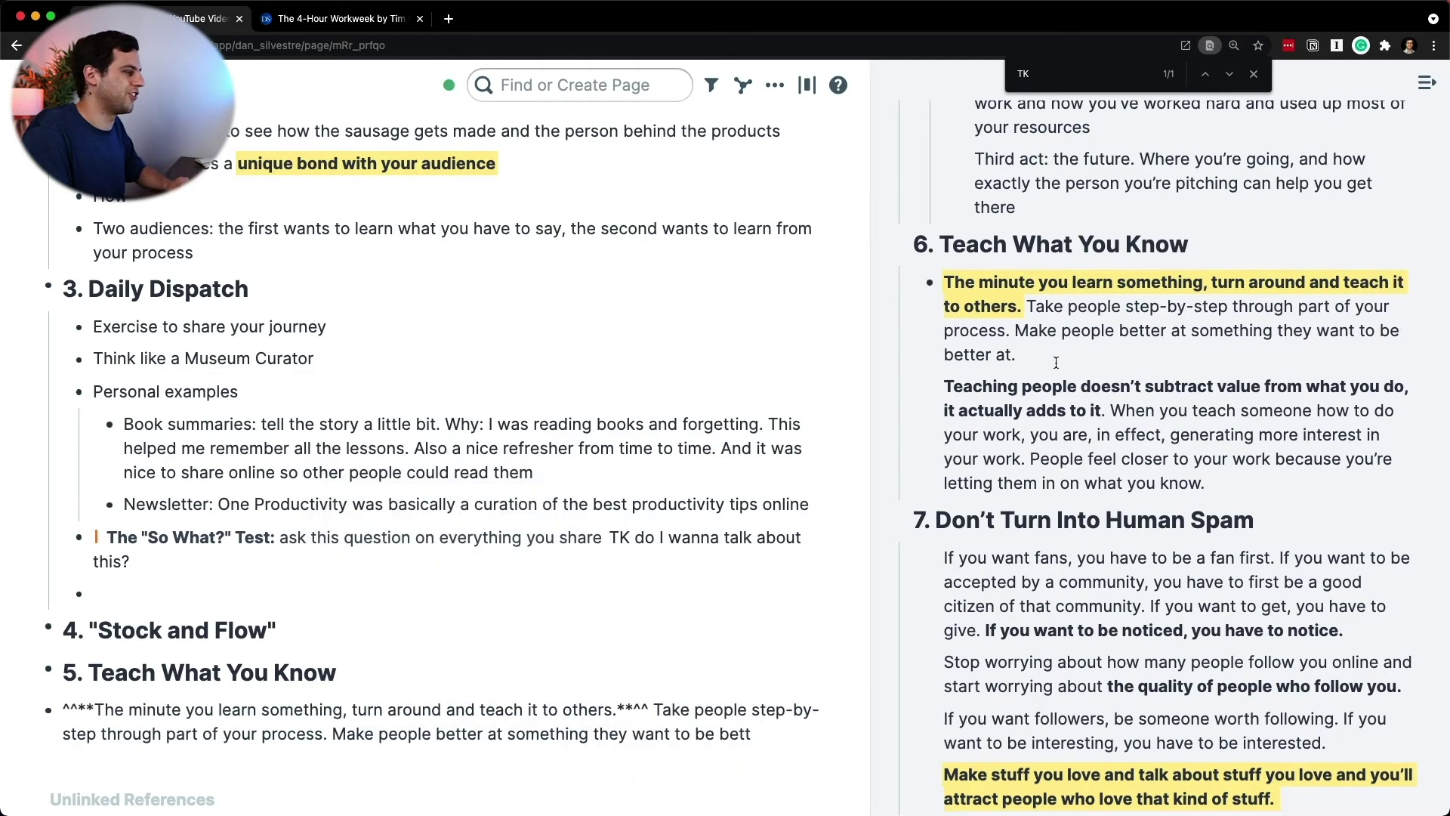
text(er at.)
key(Return)
scroll(930, 377, down, 1)
- Paste the sidebar 'Teaching people' quote as a reference and convert it to plain text
right_click(935, 339)
click(958, 369)
right_click(302, 544)
click(184, 773)
key(super+v)
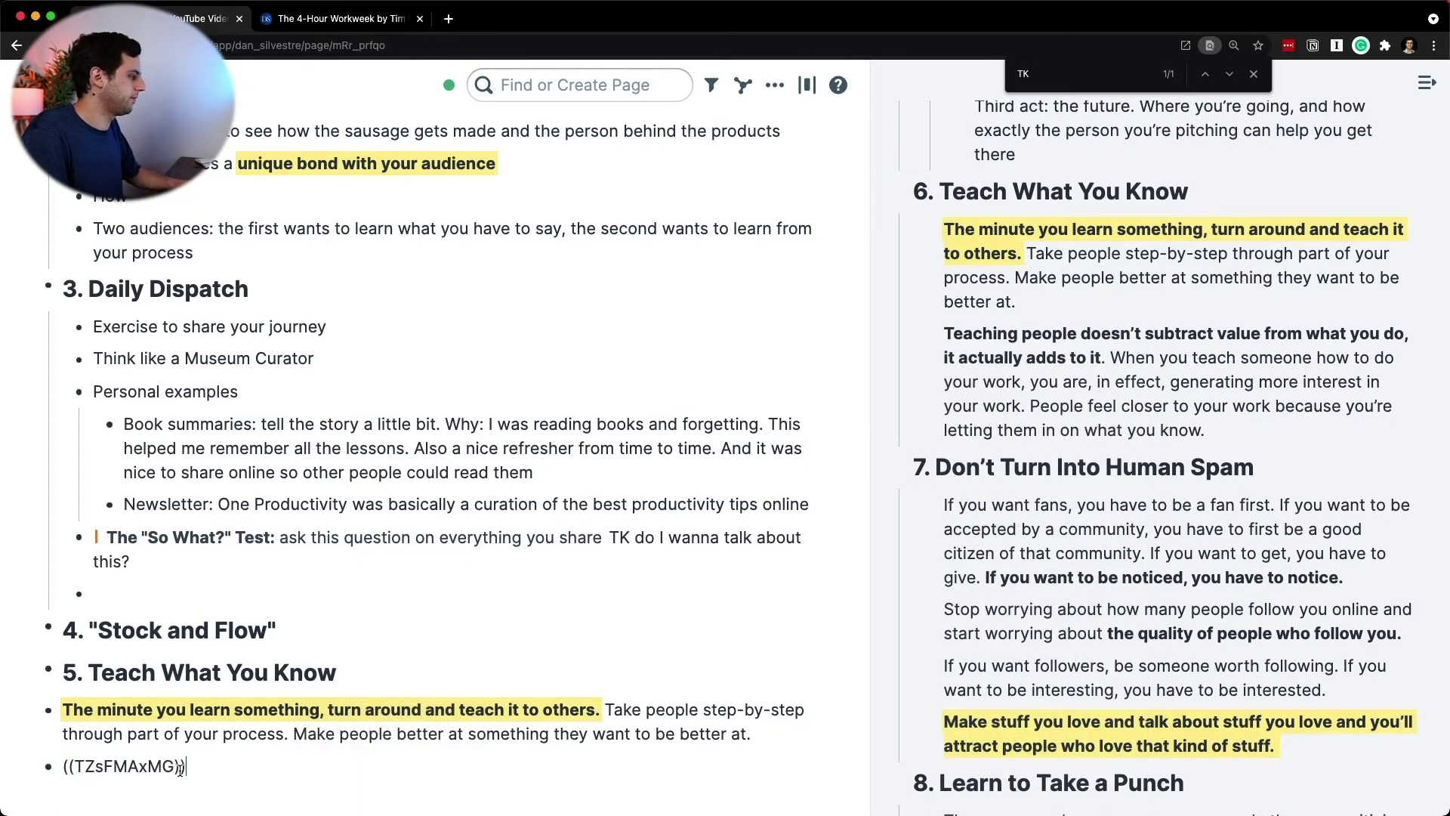
key(Up)
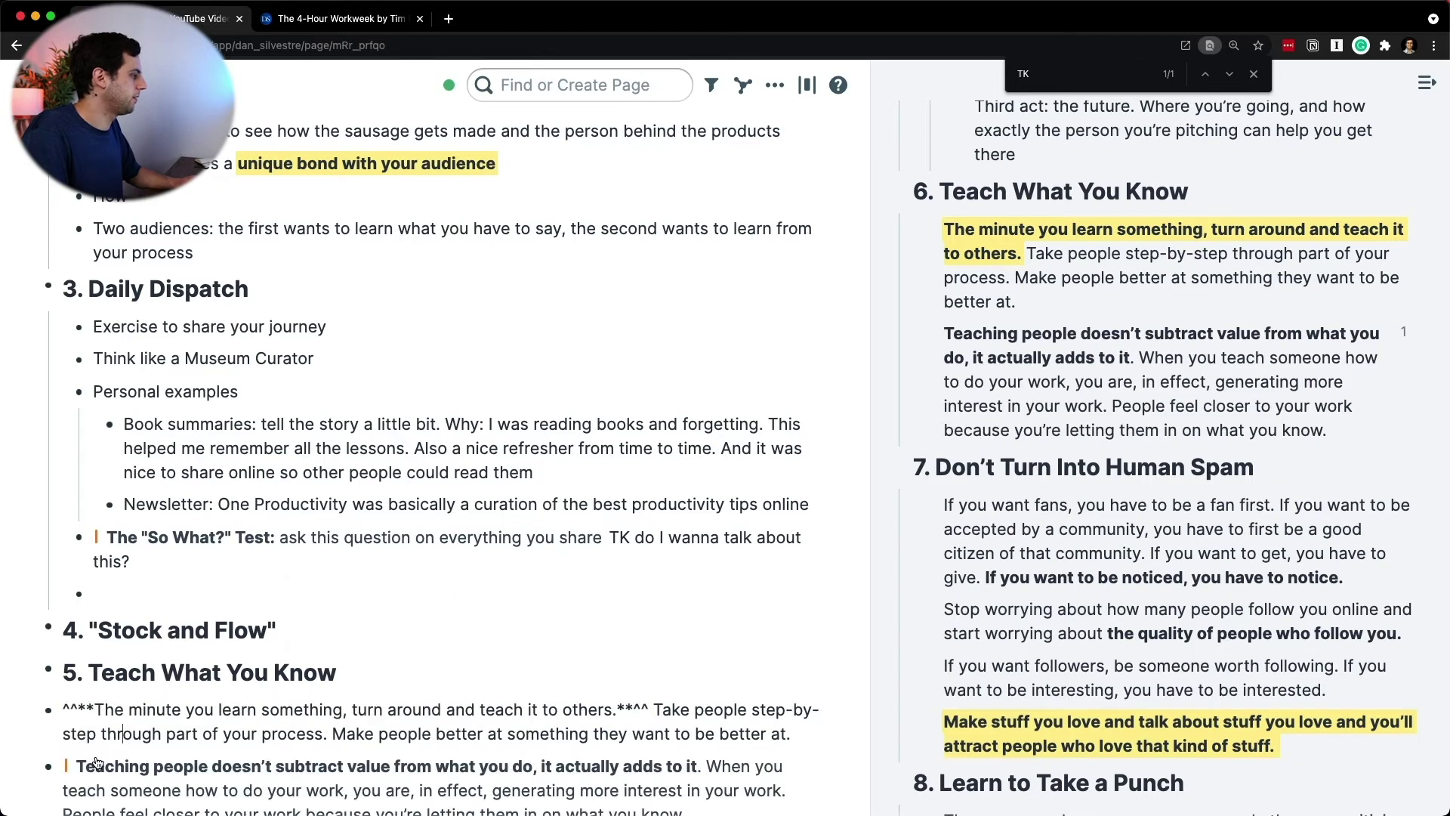
right_click(318, 763)
mouse_move(491, 651)
click(602, 669)
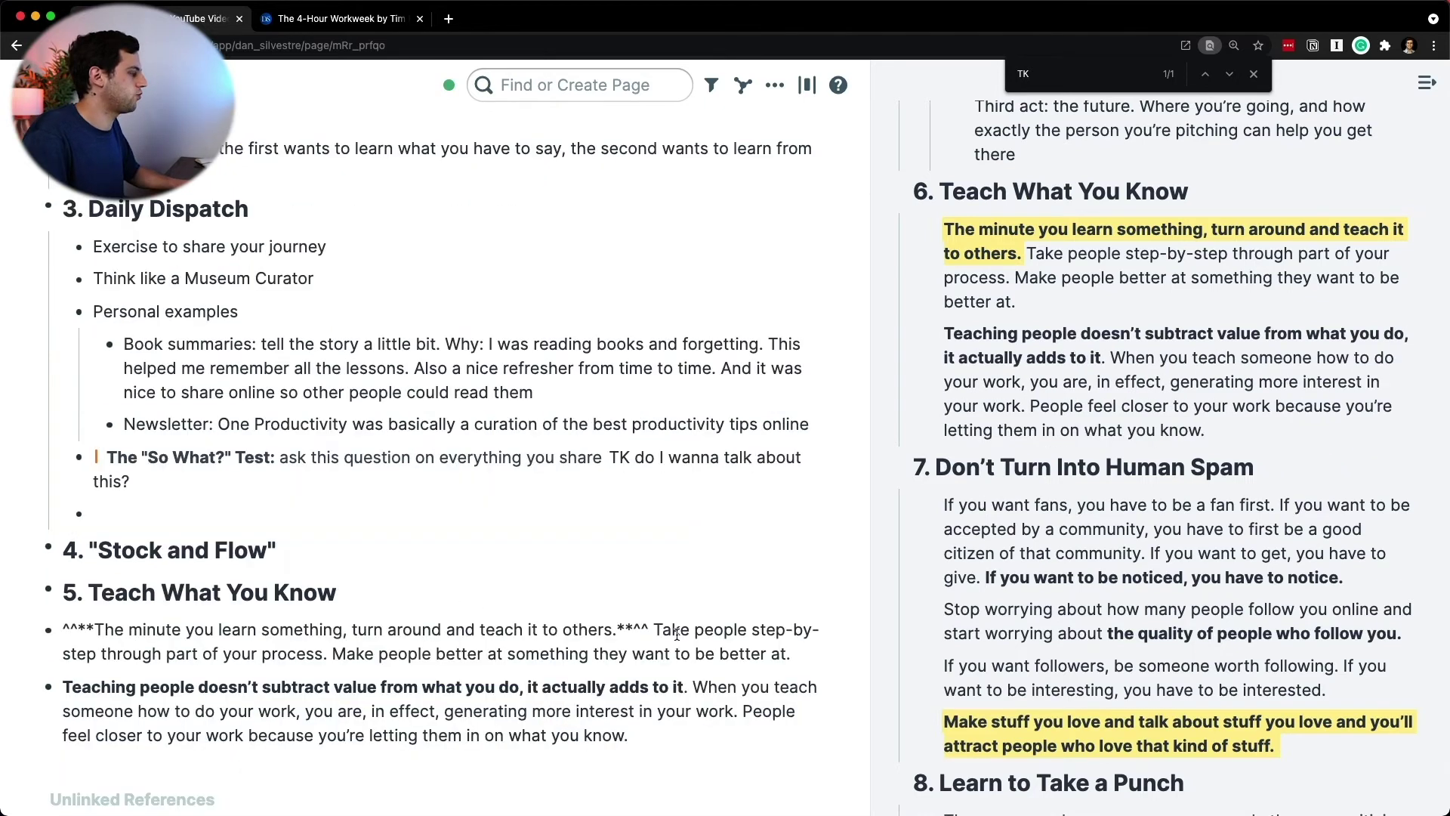
- Put the two quotes under a new 'What' bullet
key(Return)
key(shift+Down)
key(shift+Down)
key(shift+Down)
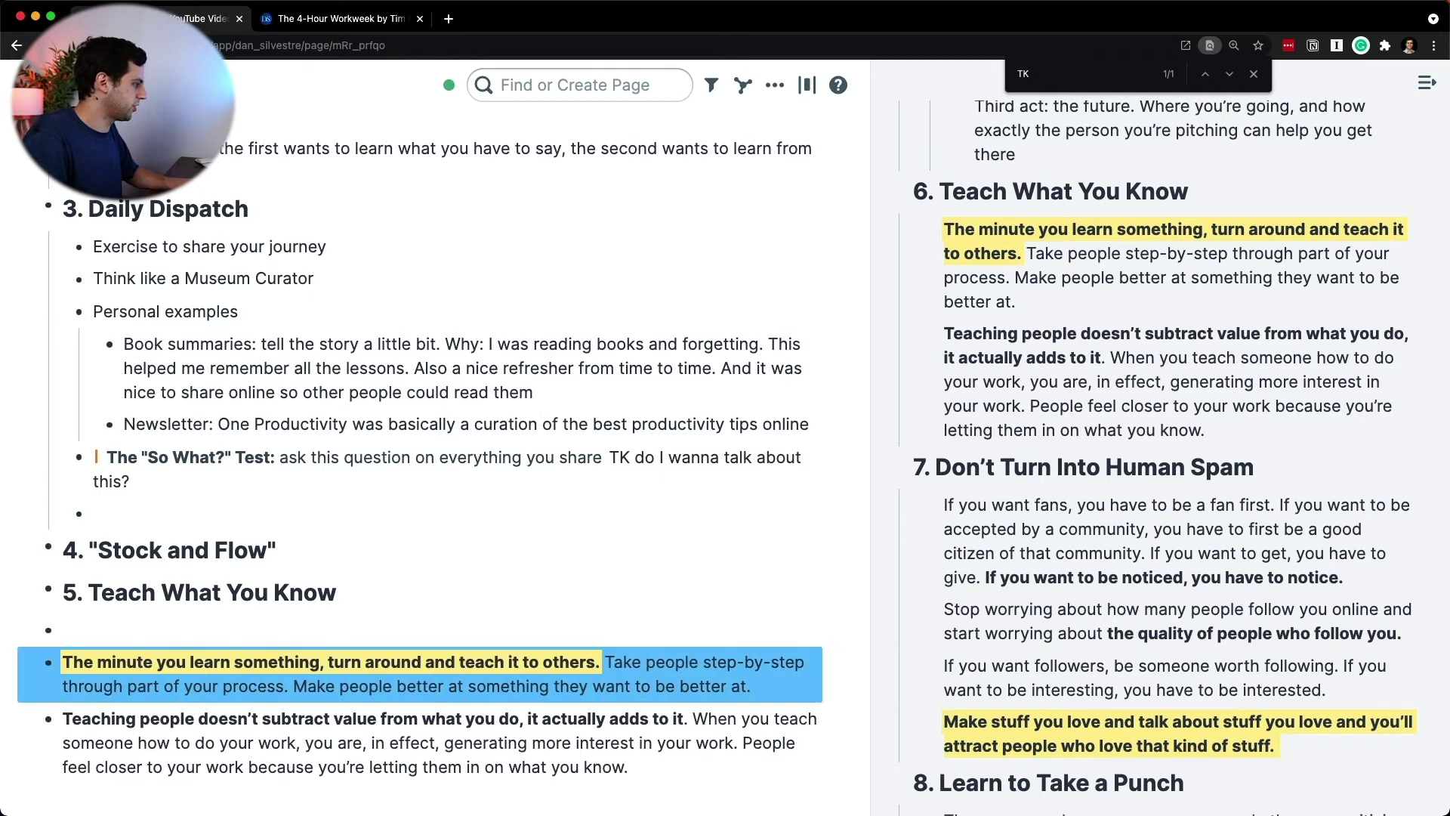
key(super+x)
text(What)
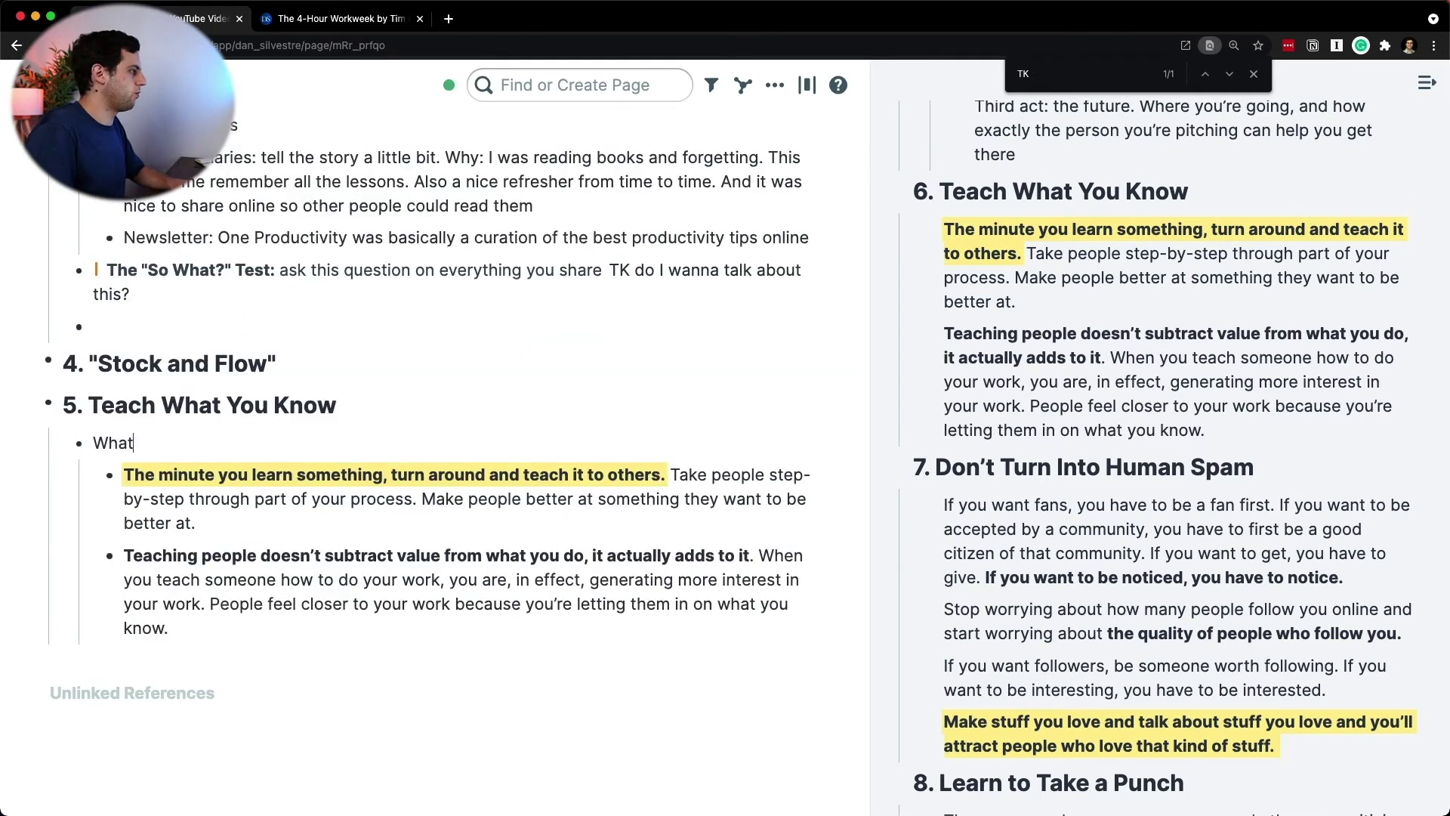
- Add a 'Why' bullet and nest the Teaching people quote under it
click(198, 523)
key(Return)
key(shift+Tab)
text(Why)
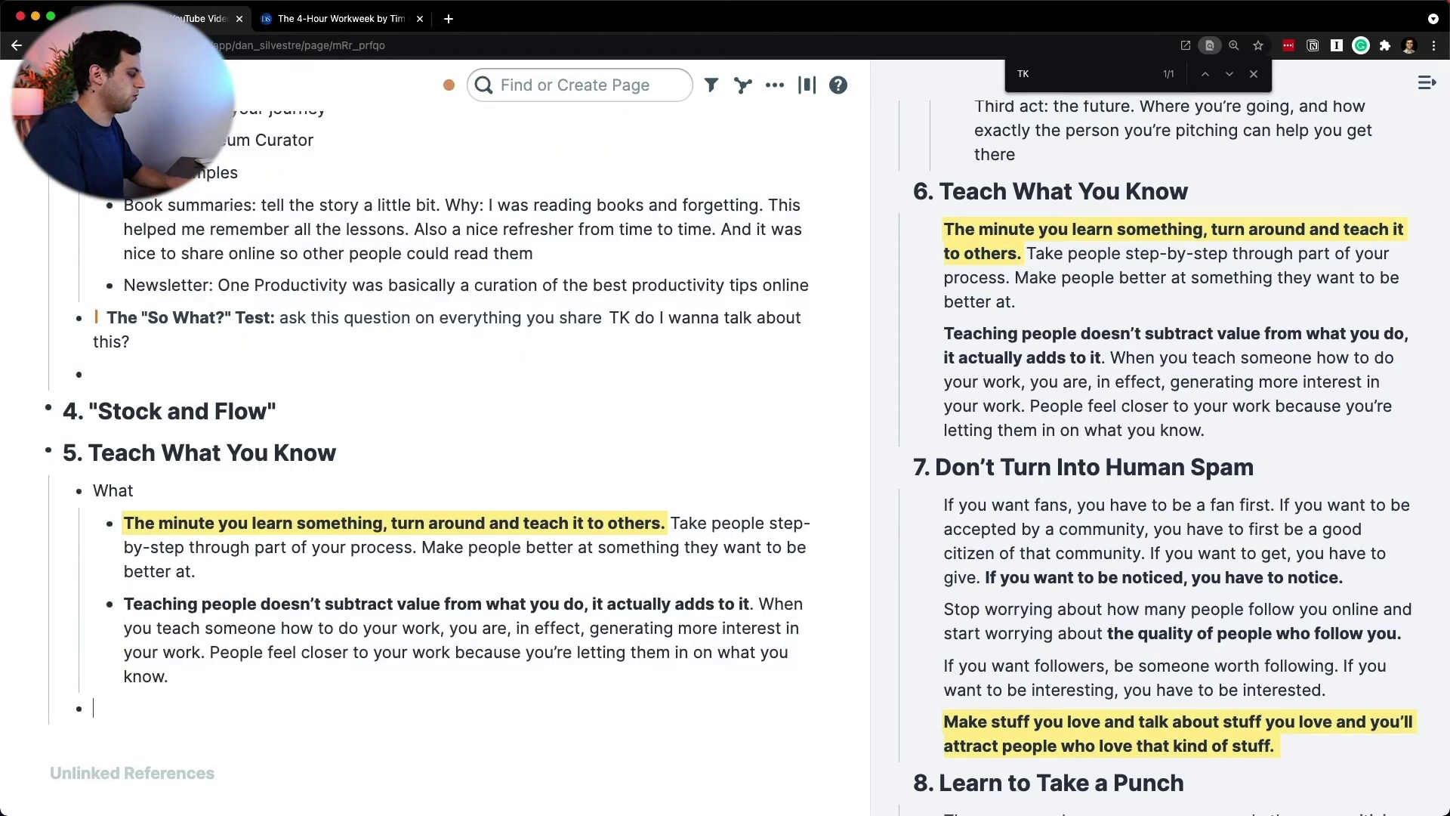
click(416, 642)
key(Tab)
- Add a 'How' bullet with an empty bullet nested beneath it
click(552, 726)
text(How)
key(Return)
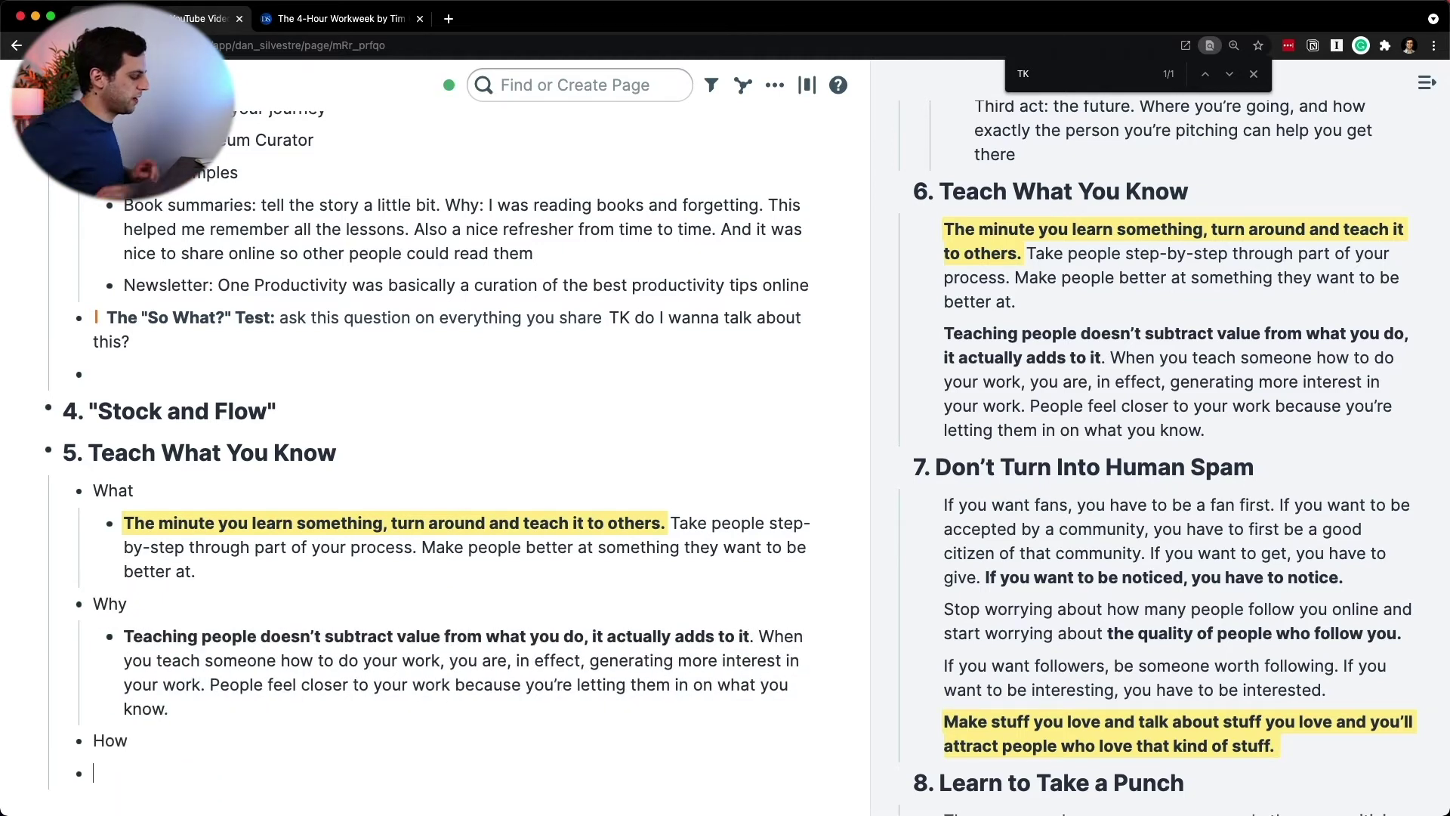
key(Tab)
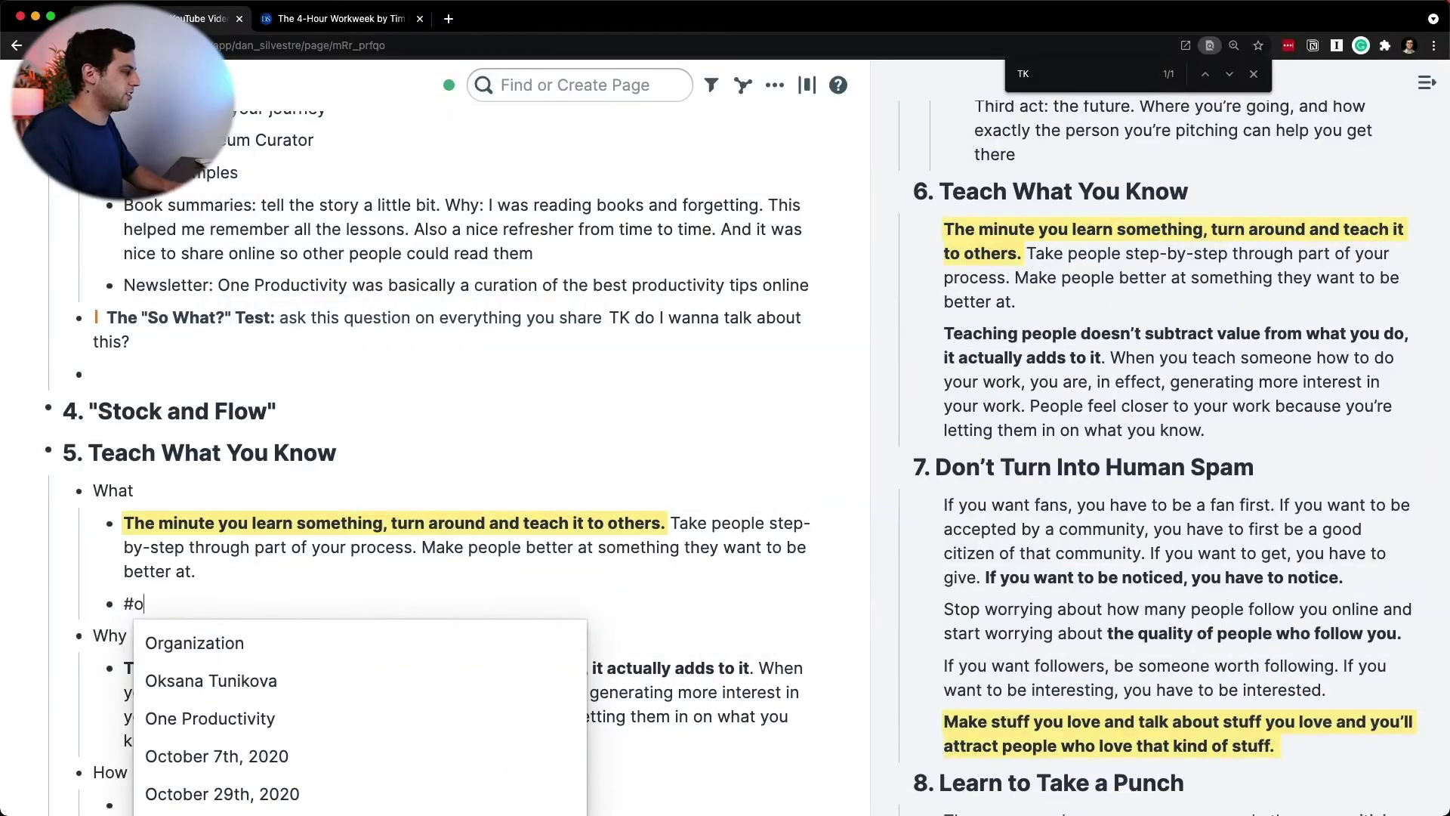
- Insert the 'Obvious to You. Amazing to Others.' page tag under What and finish the bullet
text(b)
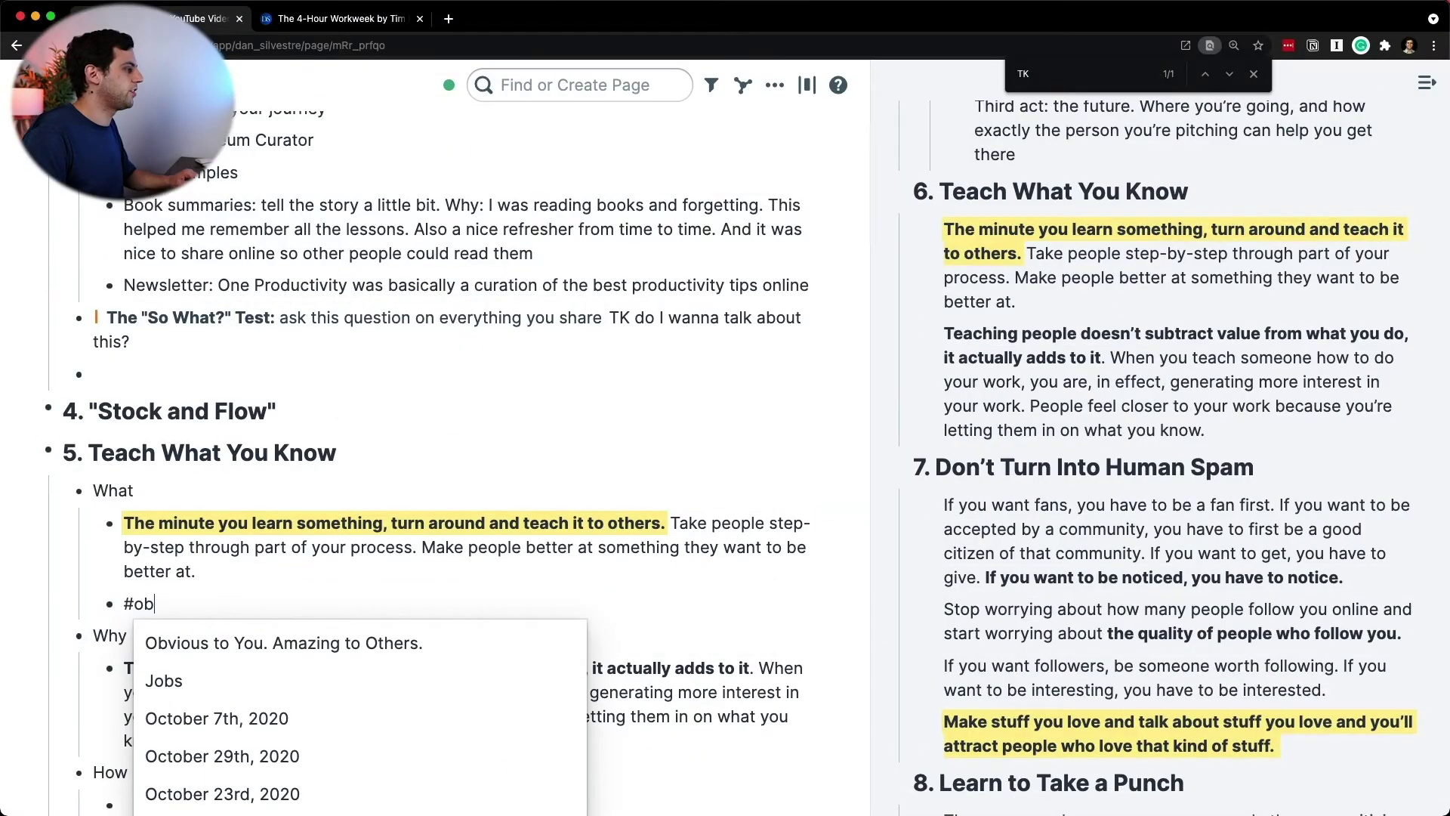
key(Return)
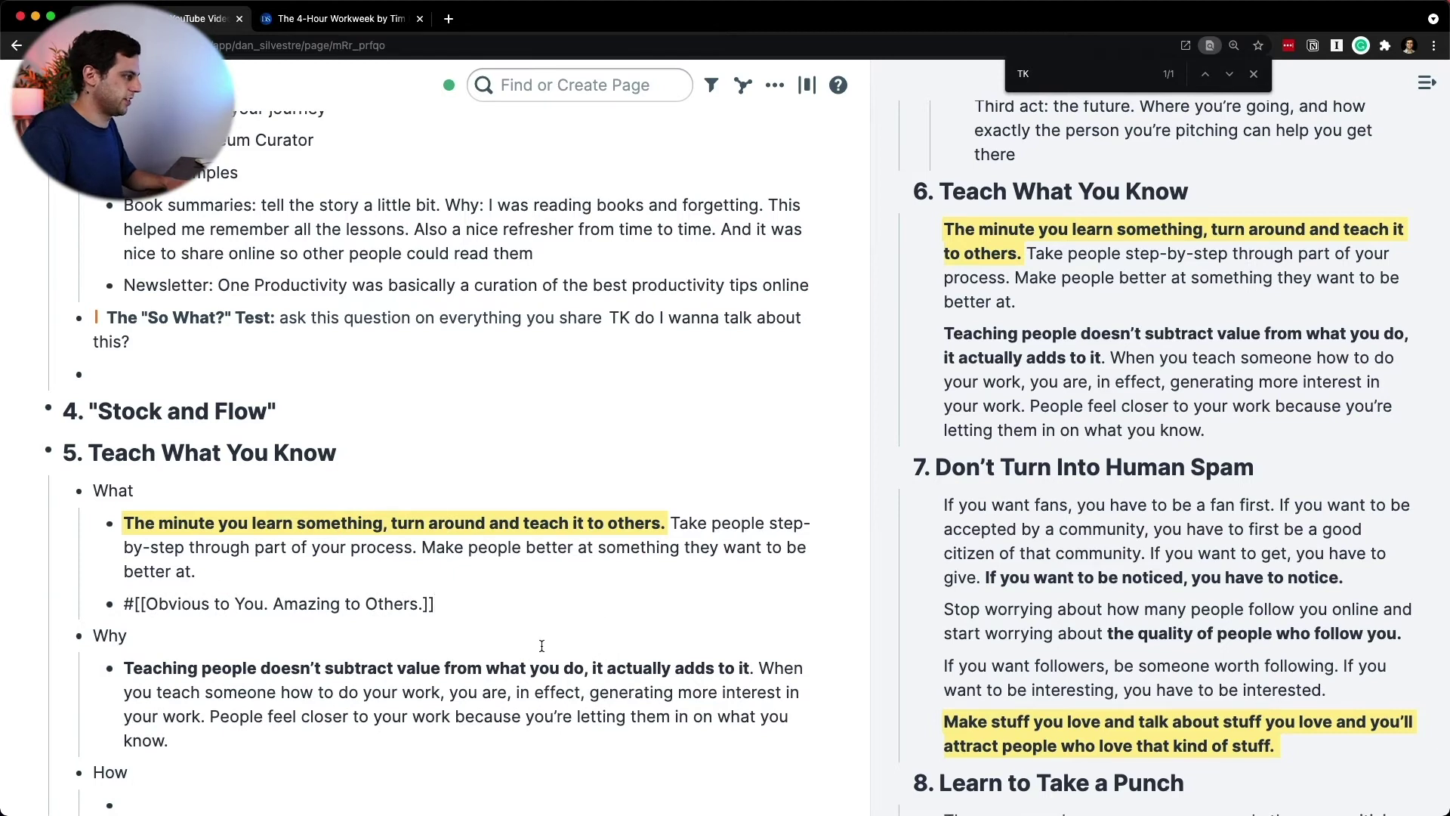
key(Down)
key(Down)
- Open the tagged article's notes in the sidebar and view its original web page
shift+click(384, 603)
super+click(1041, 320)
click(340, 18)
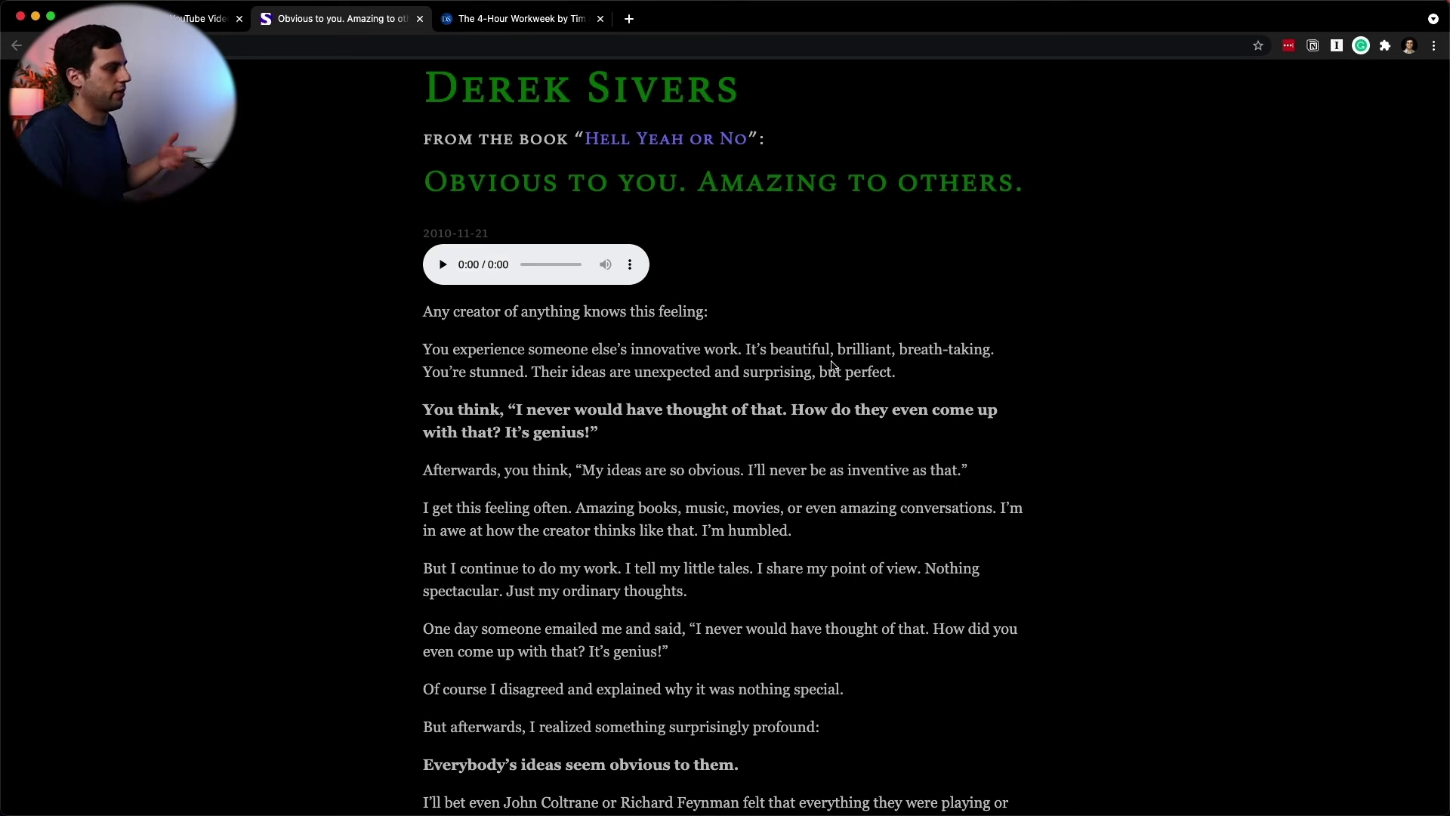
- Back in Roam, add a 'Roam' bullet under the article tag and start 'Prompts:' under How
key(ctrl+shift+Tab)
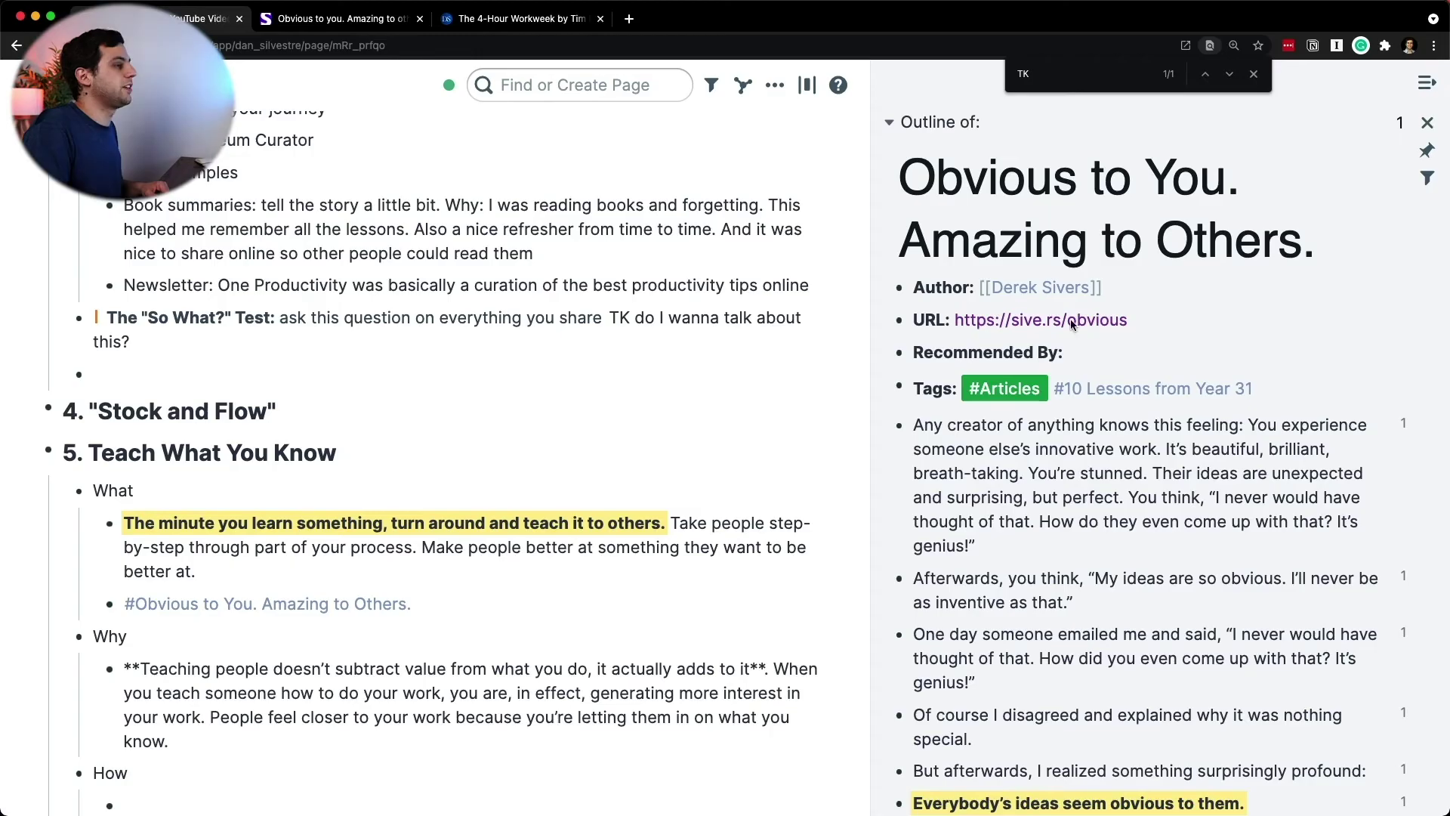
scroll(1261, 420, down, 3)
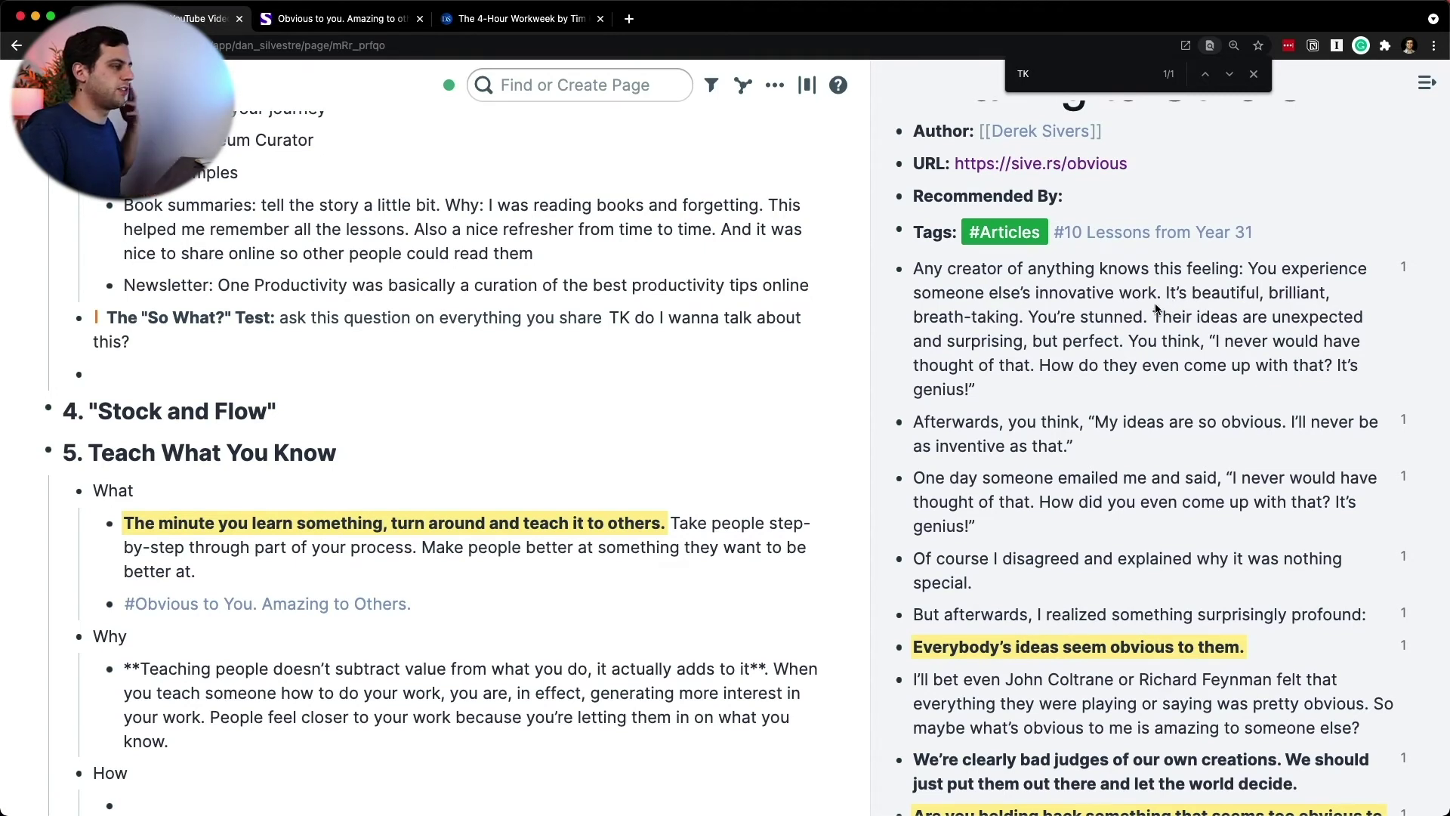
scroll(1158, 346, down, 1)
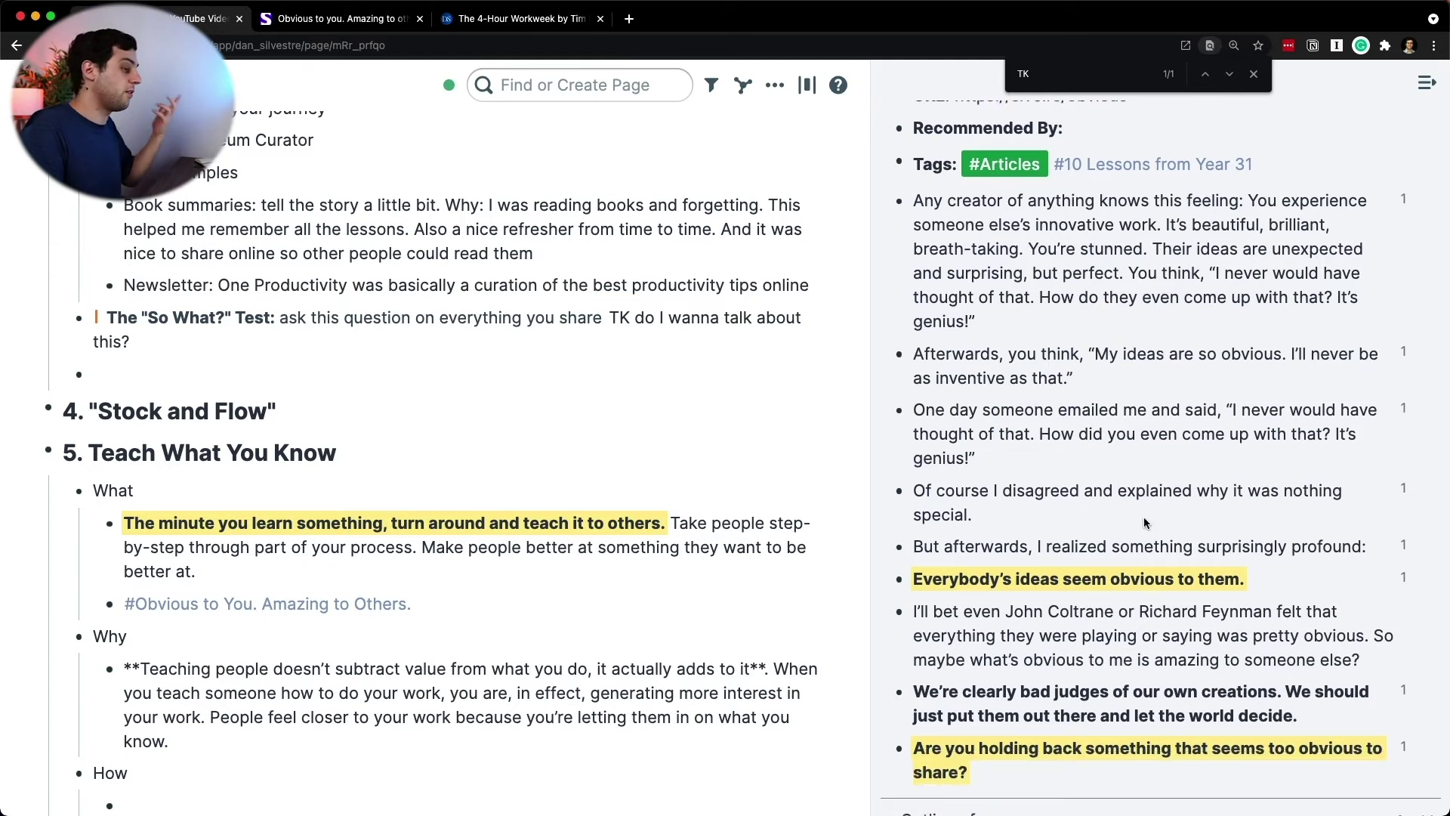
scroll(1148, 525, down, 1)
scroll(1151, 187, up, 4)
scroll(520, 520, down, 1)
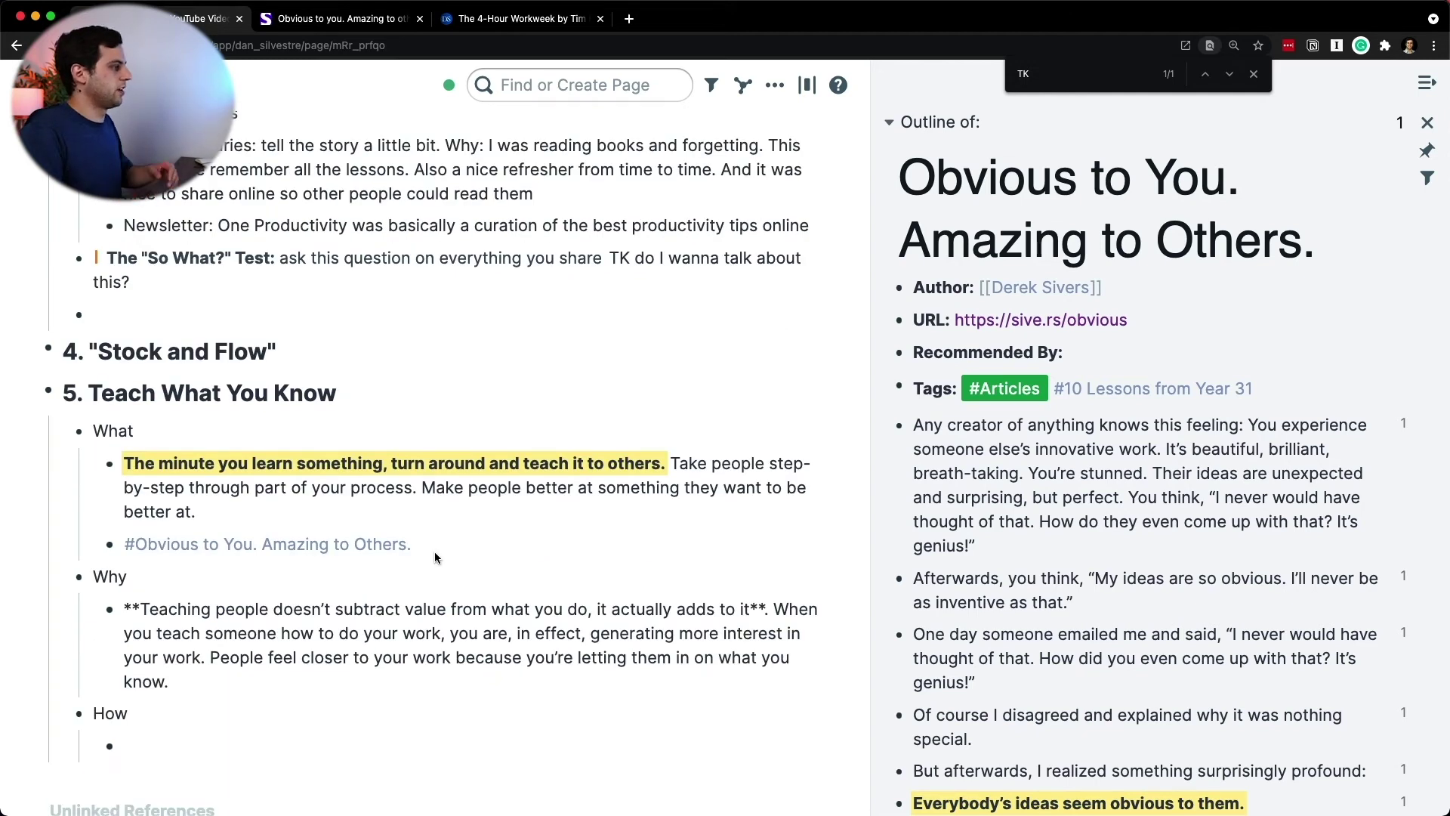
click(436, 557)
key(Return)
text(Roam)
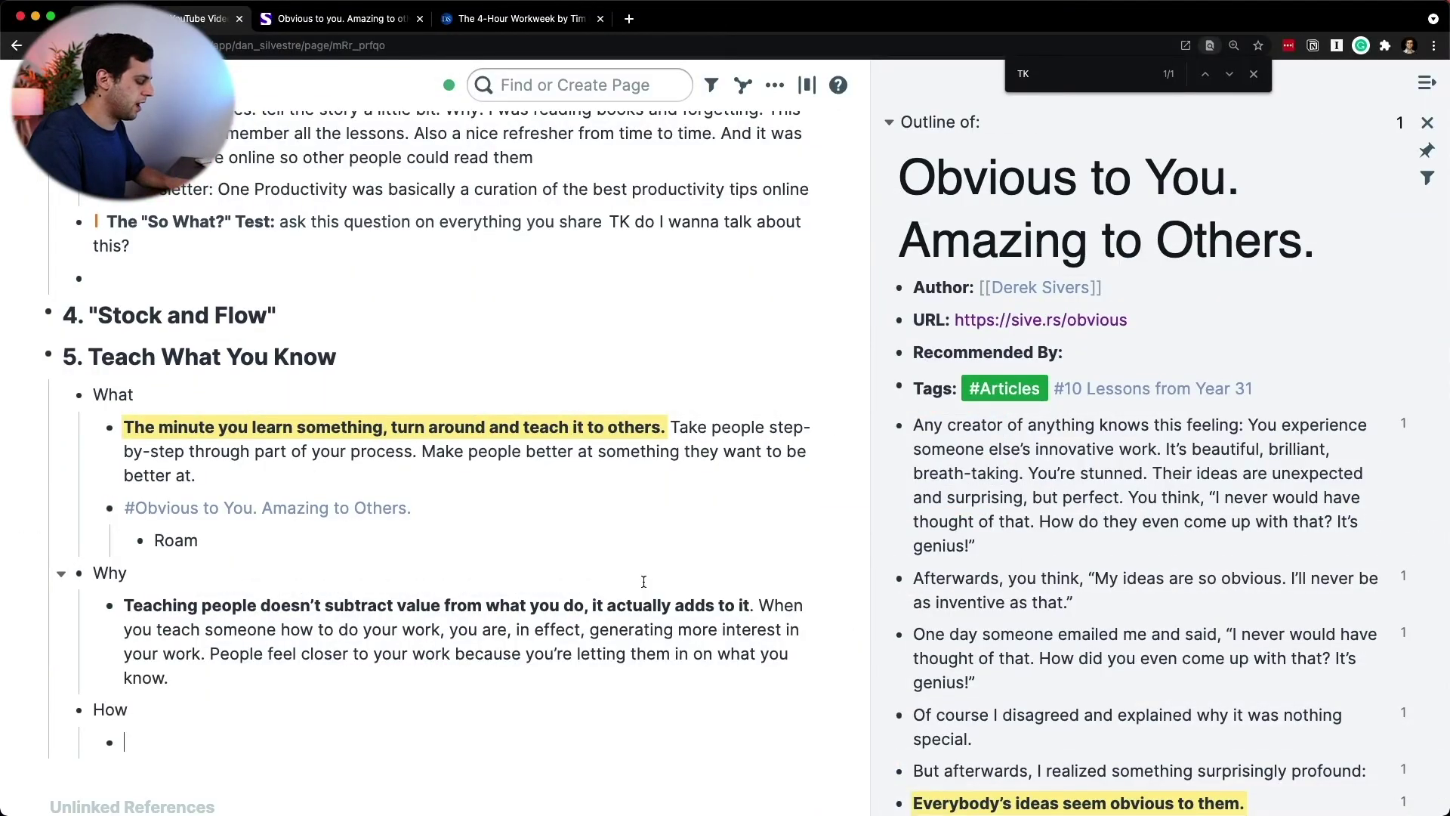
text(Prompts)
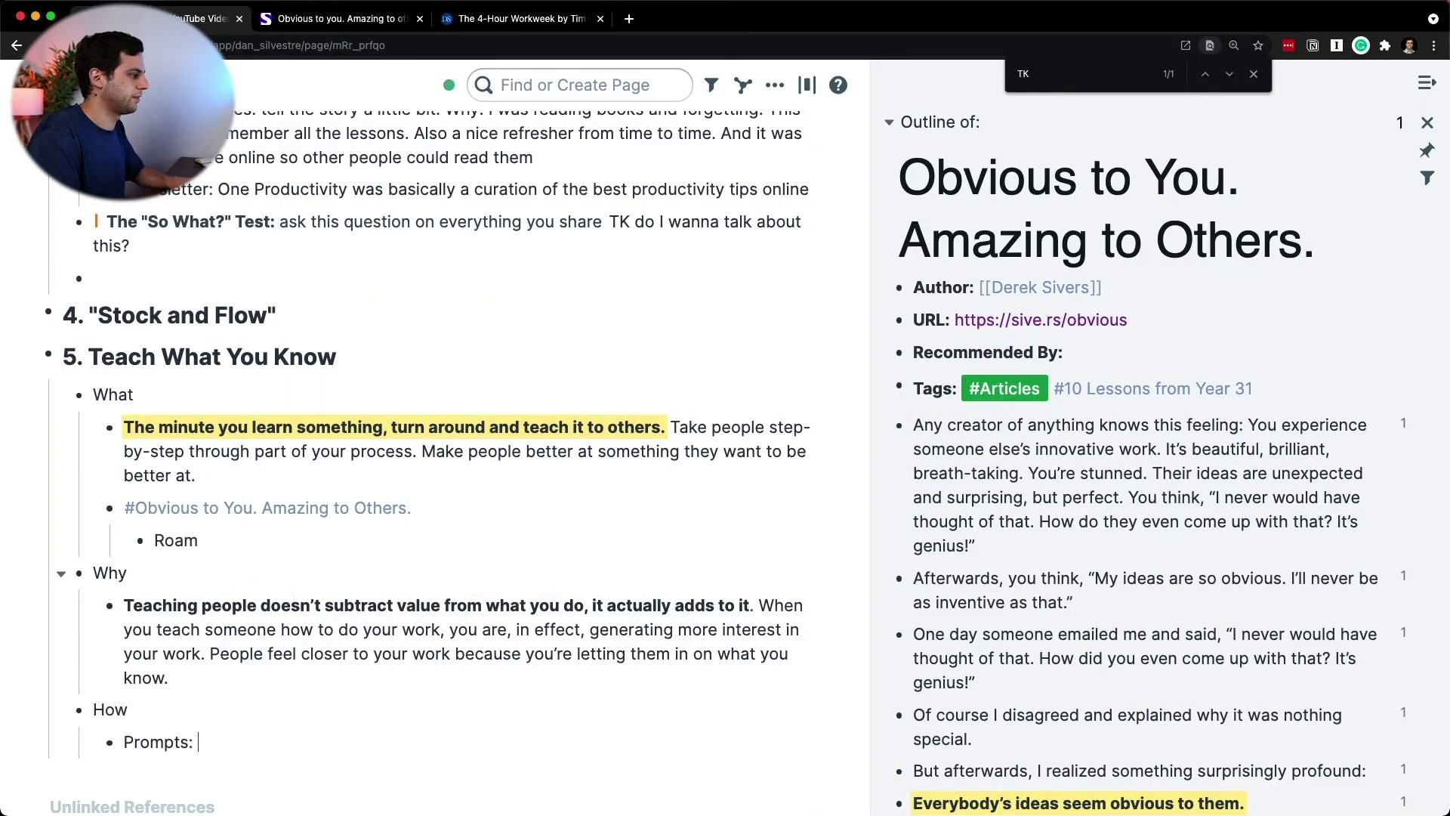
text(:)
- Nest 'What software do you master or use daily?' under Prompts: and open a new tab
key(Return)
key(Tab)
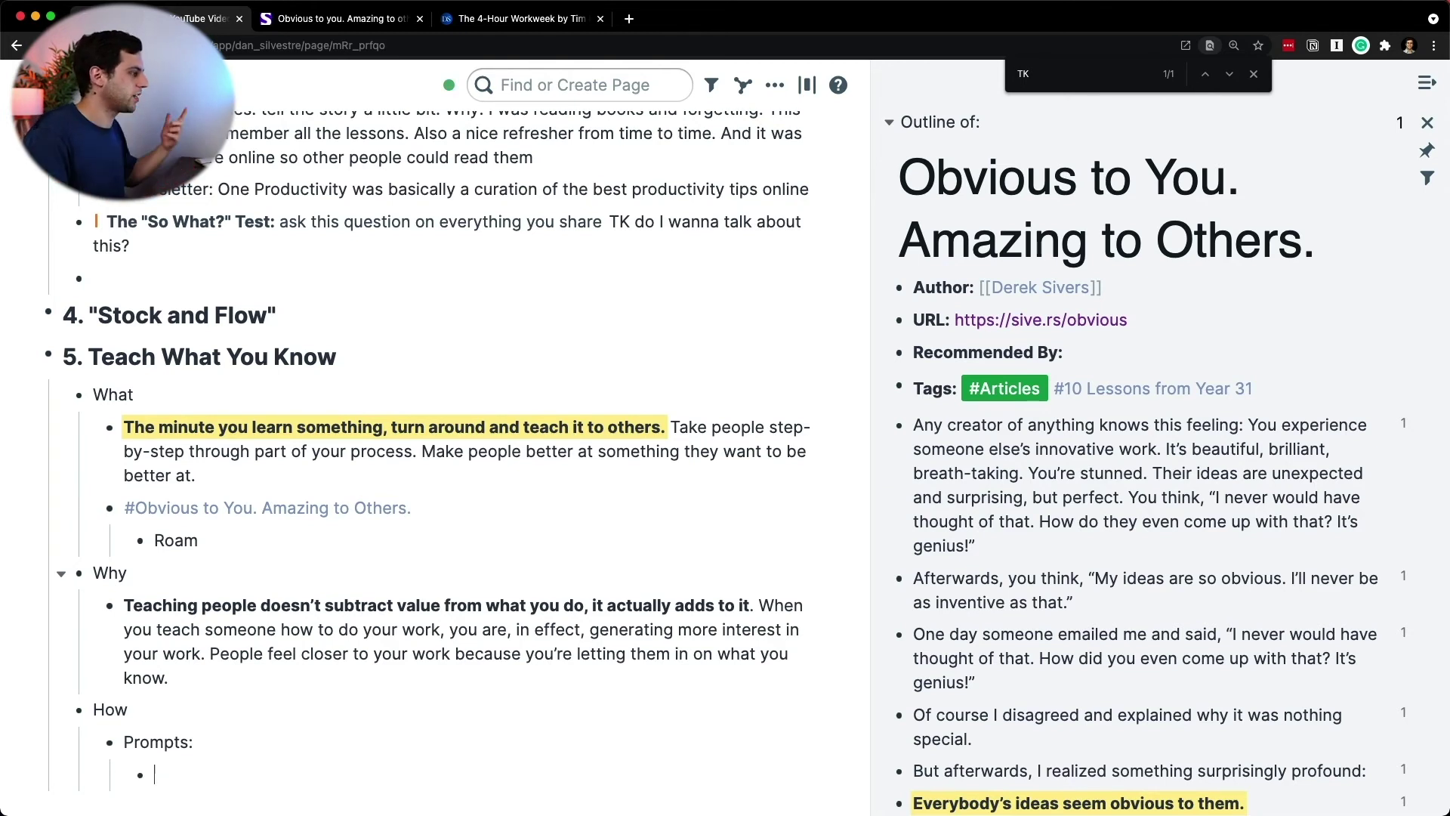
scroll(702, 508, down, 3)
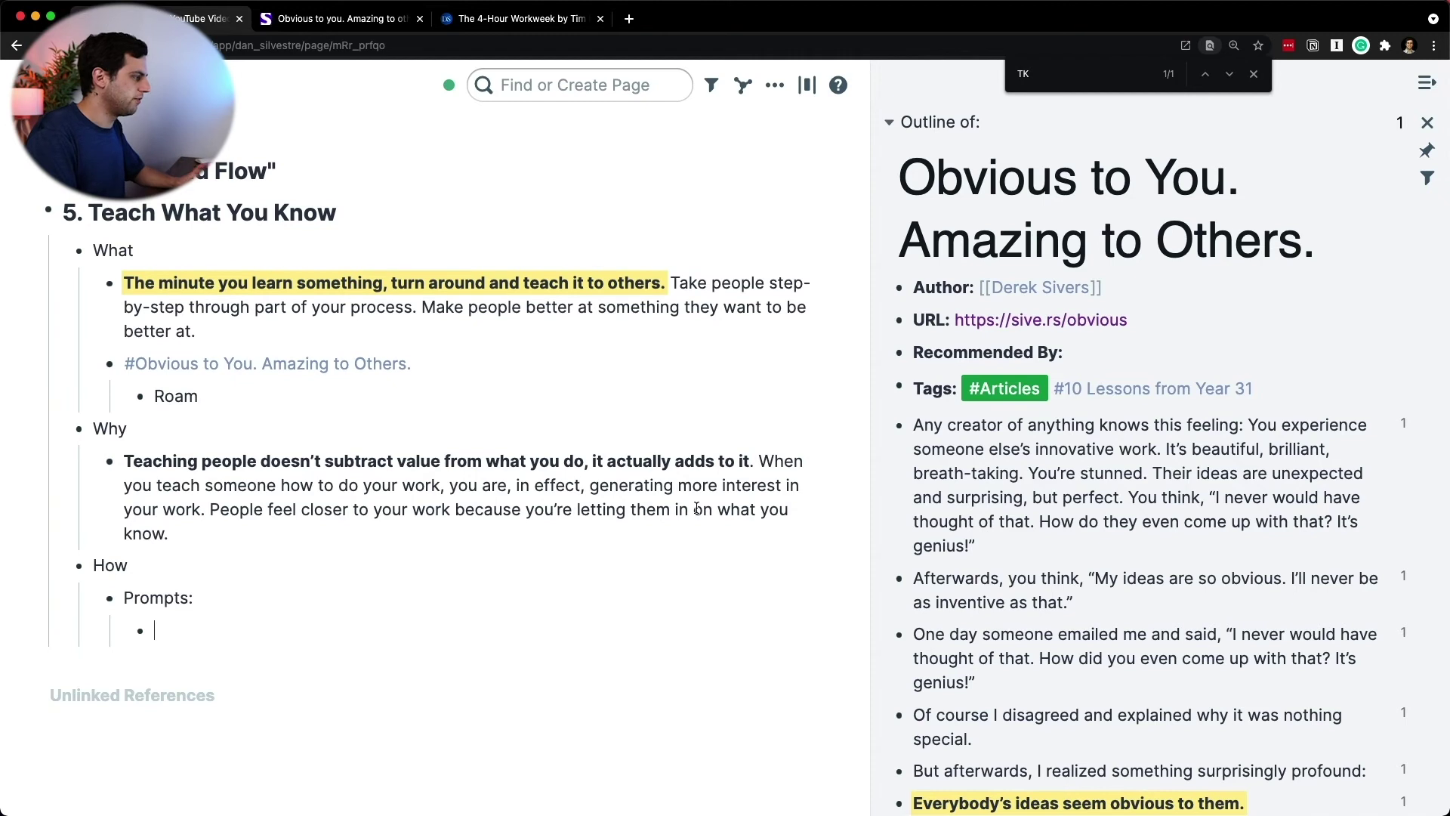
text(What so)
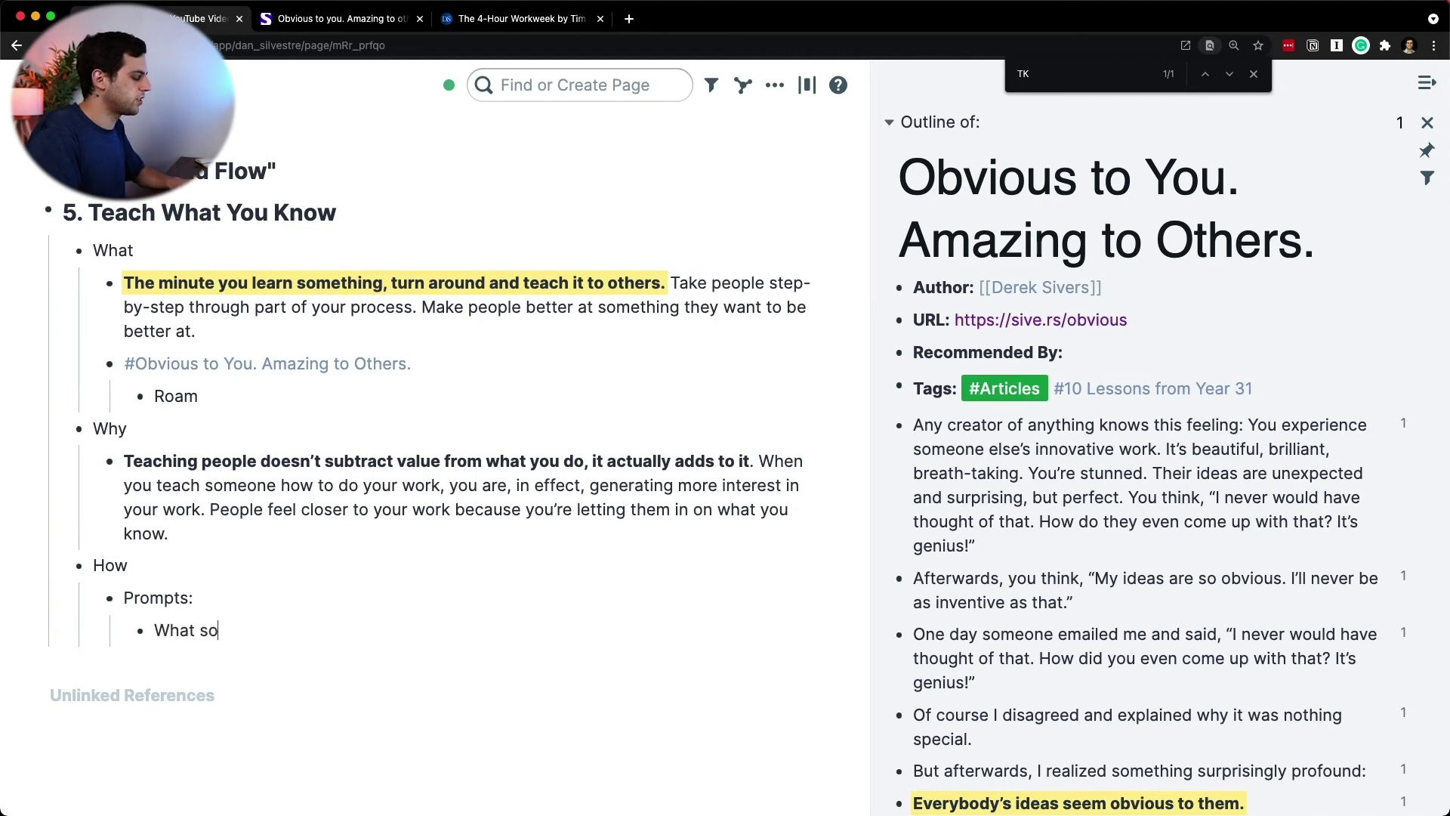
text(ftware do you master or use daily?)
key(super+t)
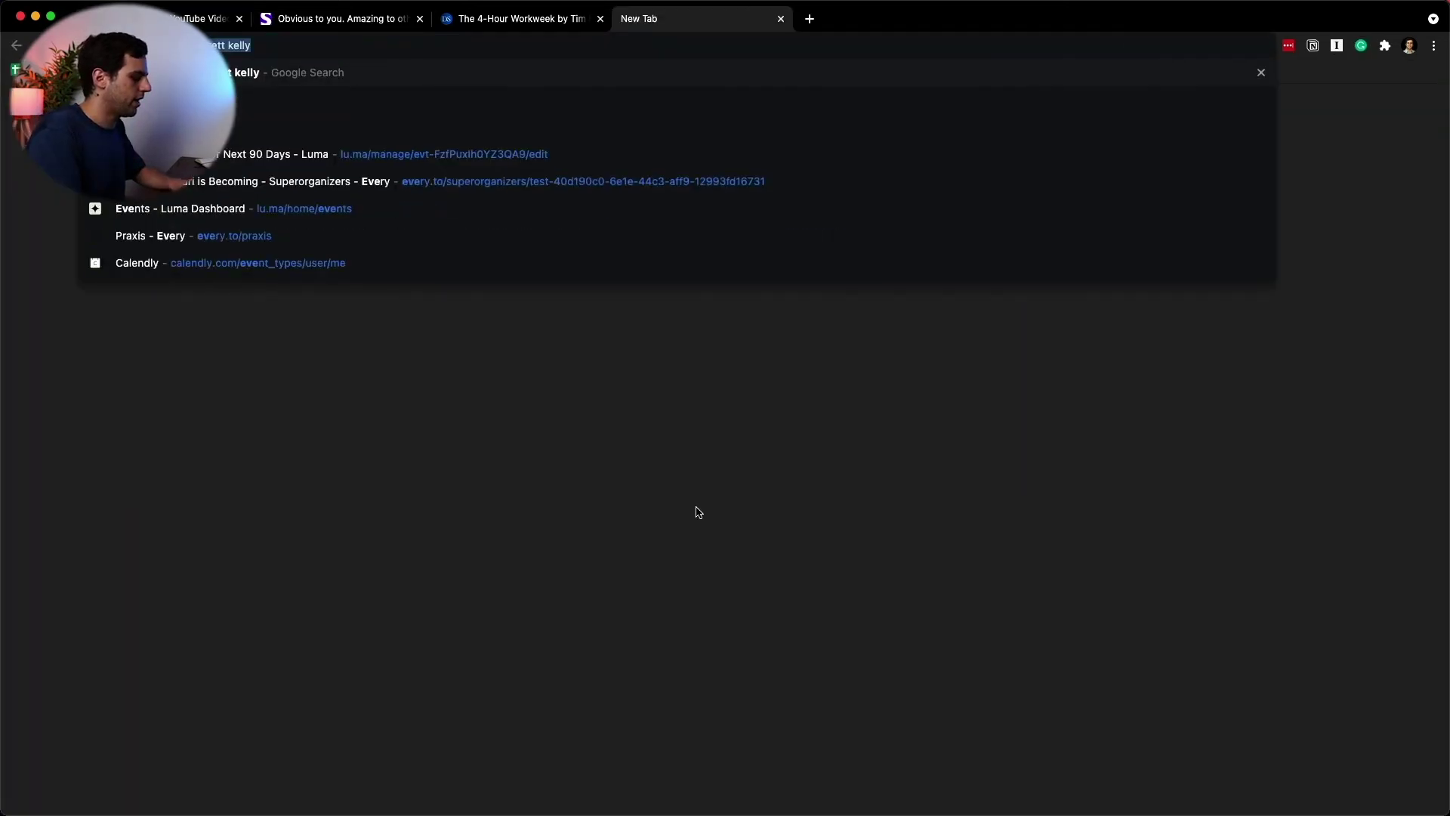
- Search for Evernote Essentials, skim its Goodreads page, then return to the Roam outline
text(evernote esssentials)
key(Return)
click(379, 284)
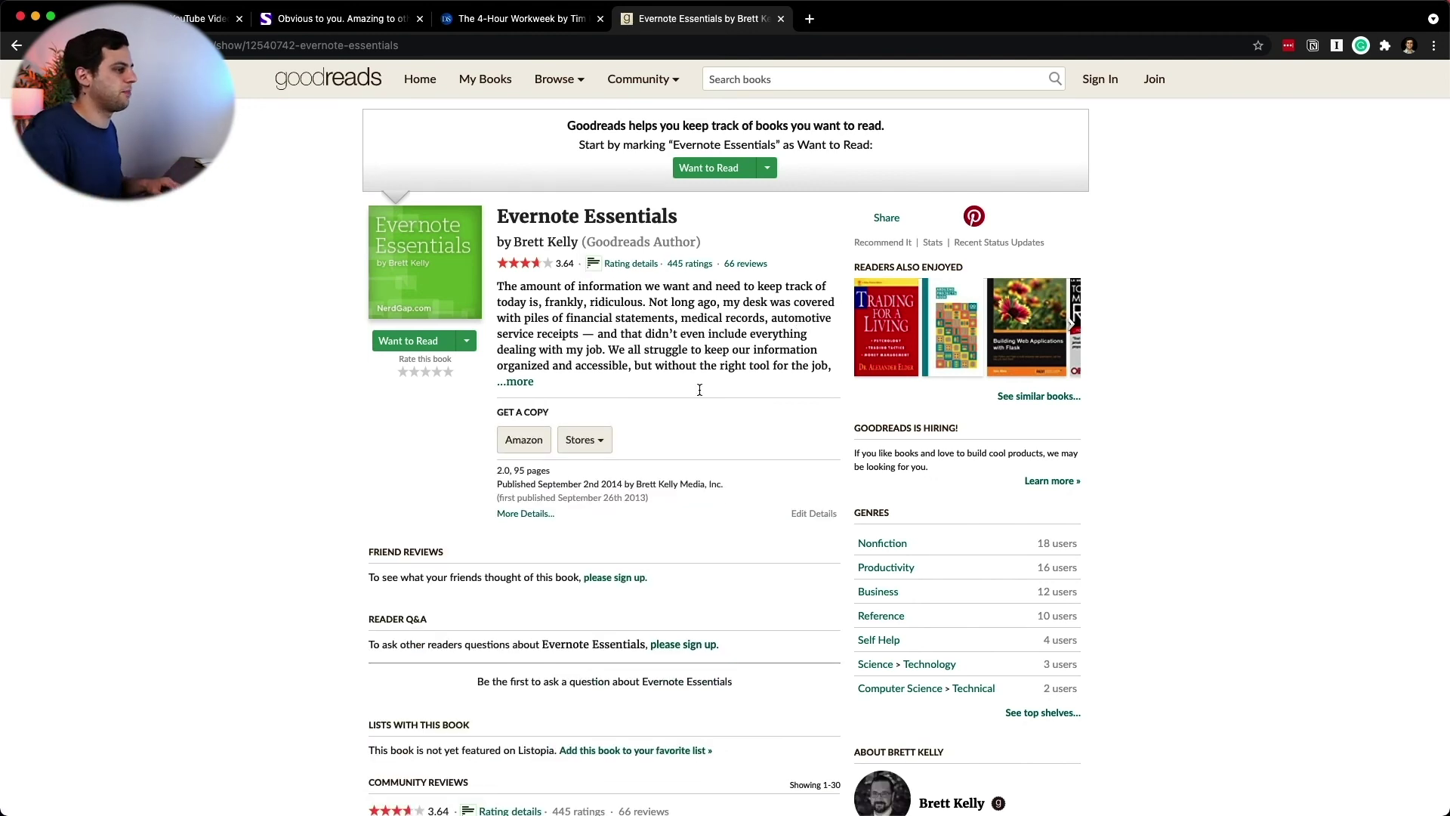
scroll(700, 390, down, 4)
scroll(1009, 506, up, 4)
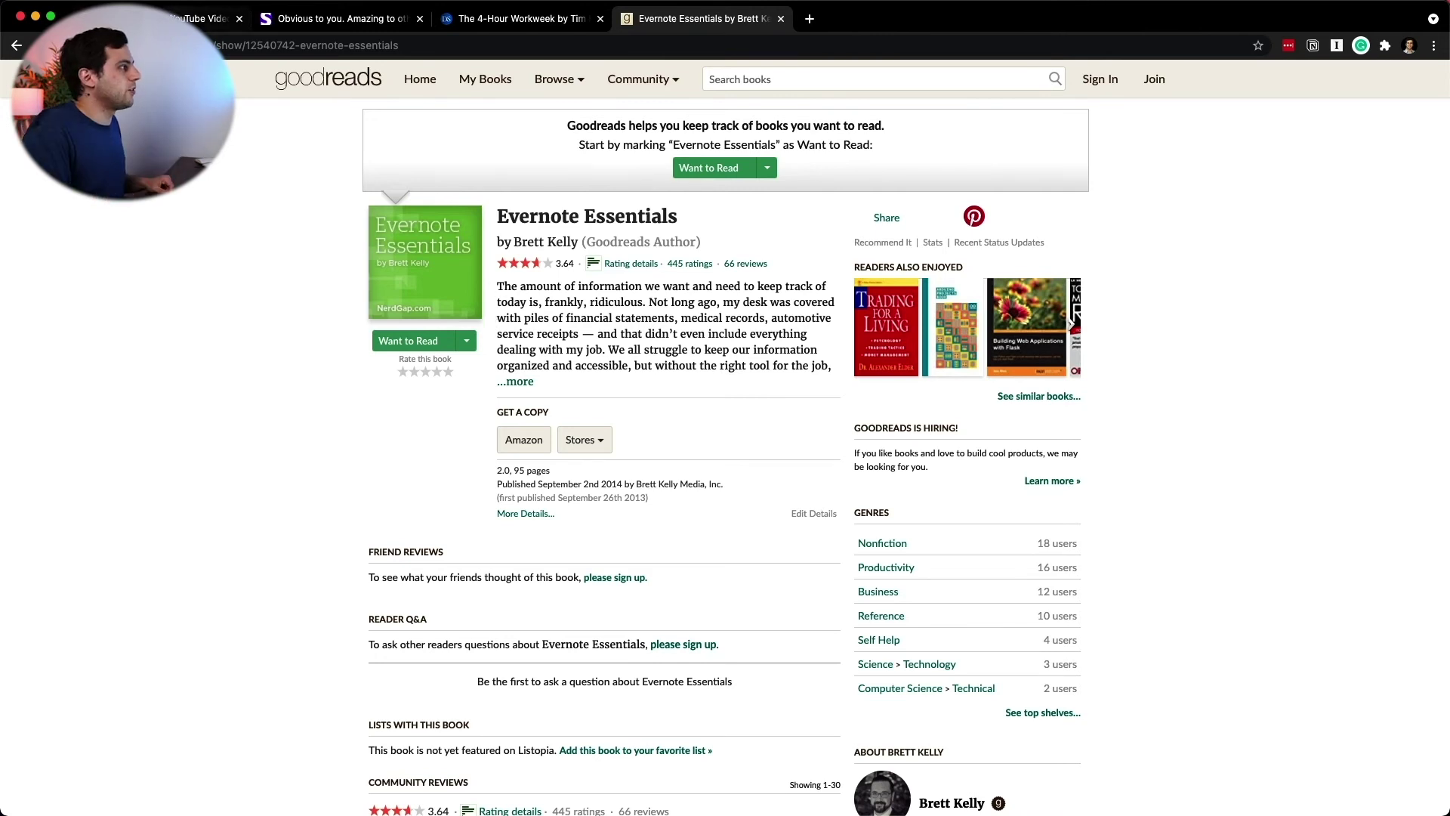
key(super+1)
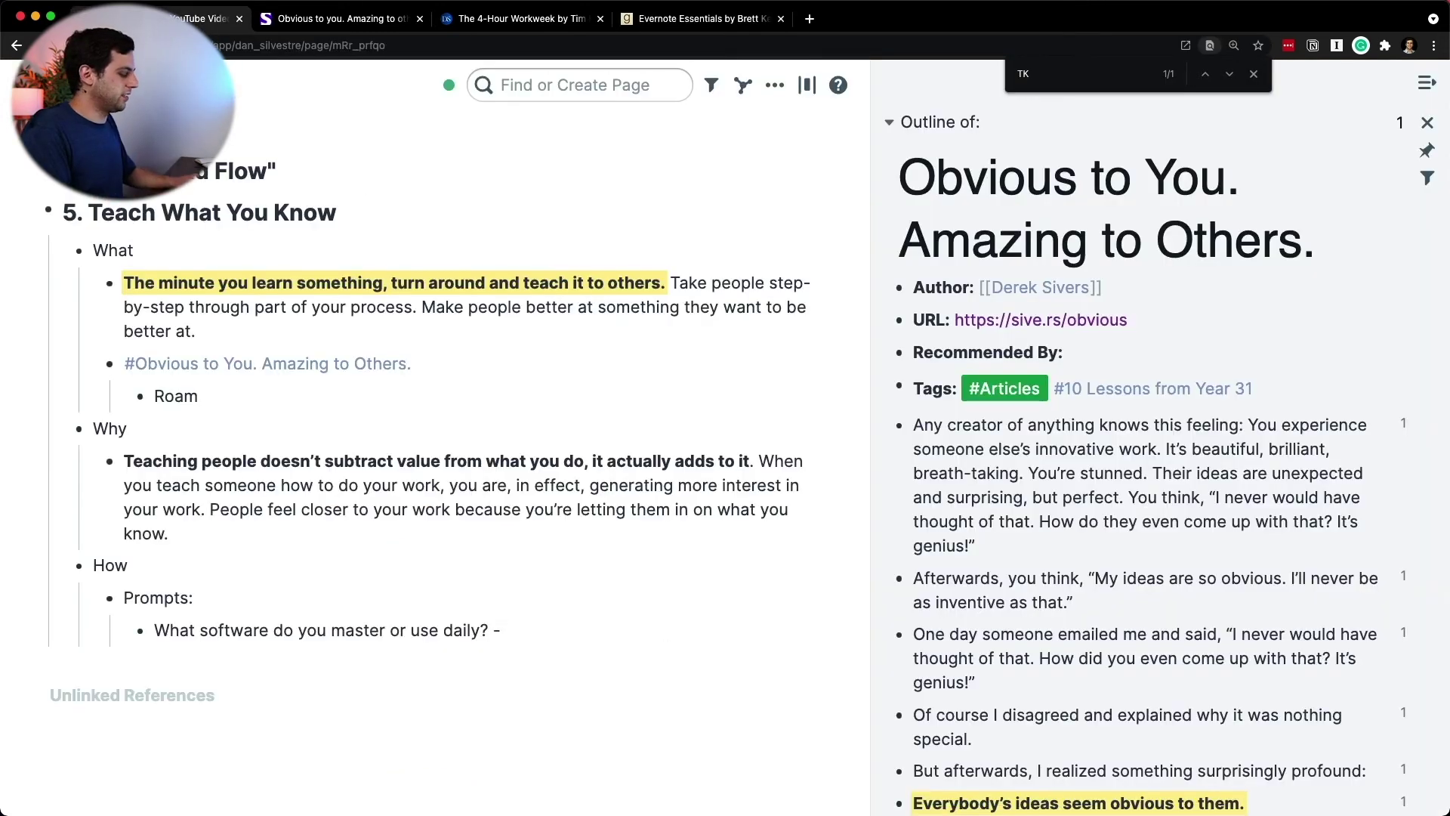
- Point the software question to Evernote Essentials and add 'Is there something you read/talk about every day?'
text(vernote )
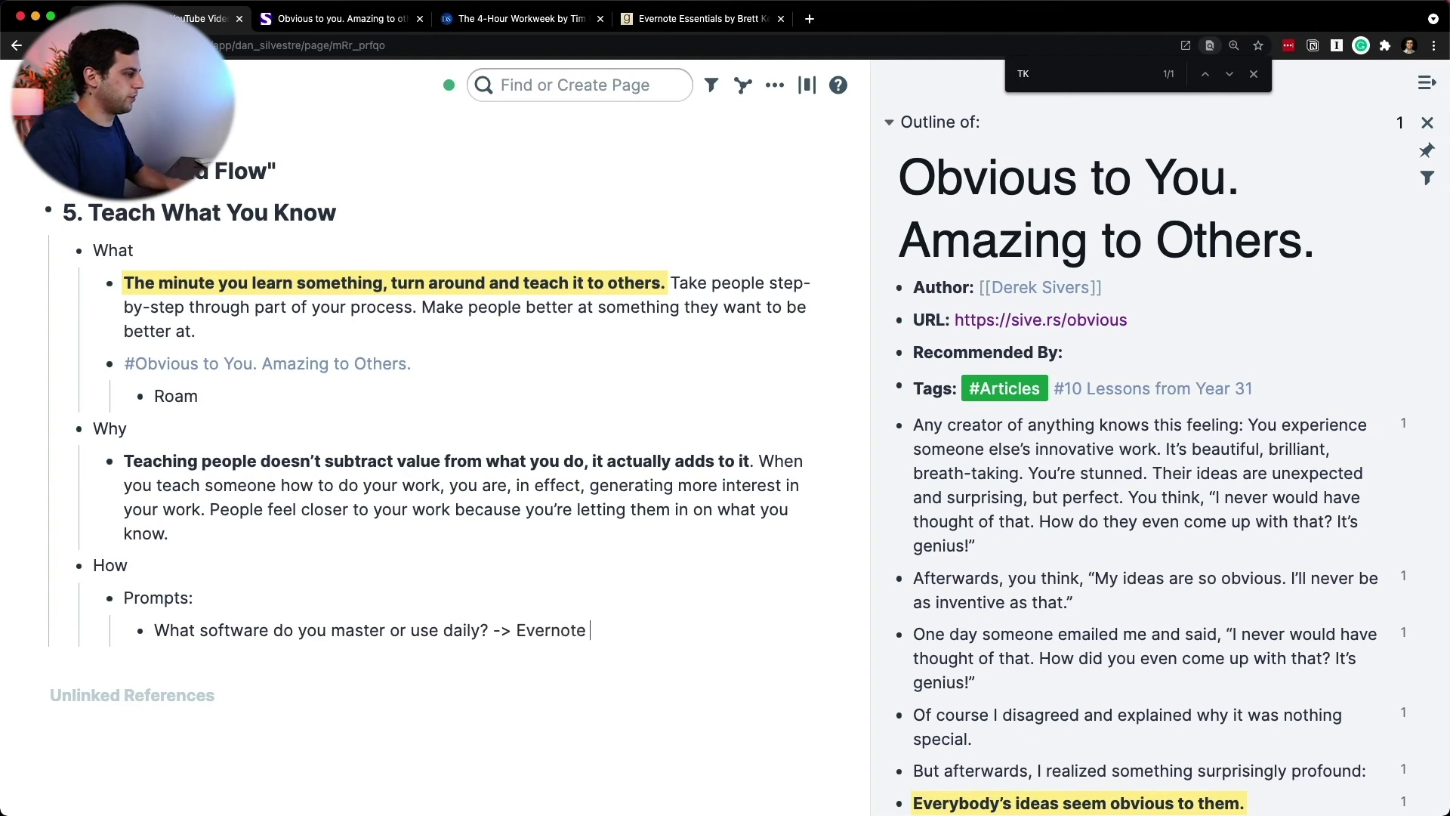
text(Essentials)
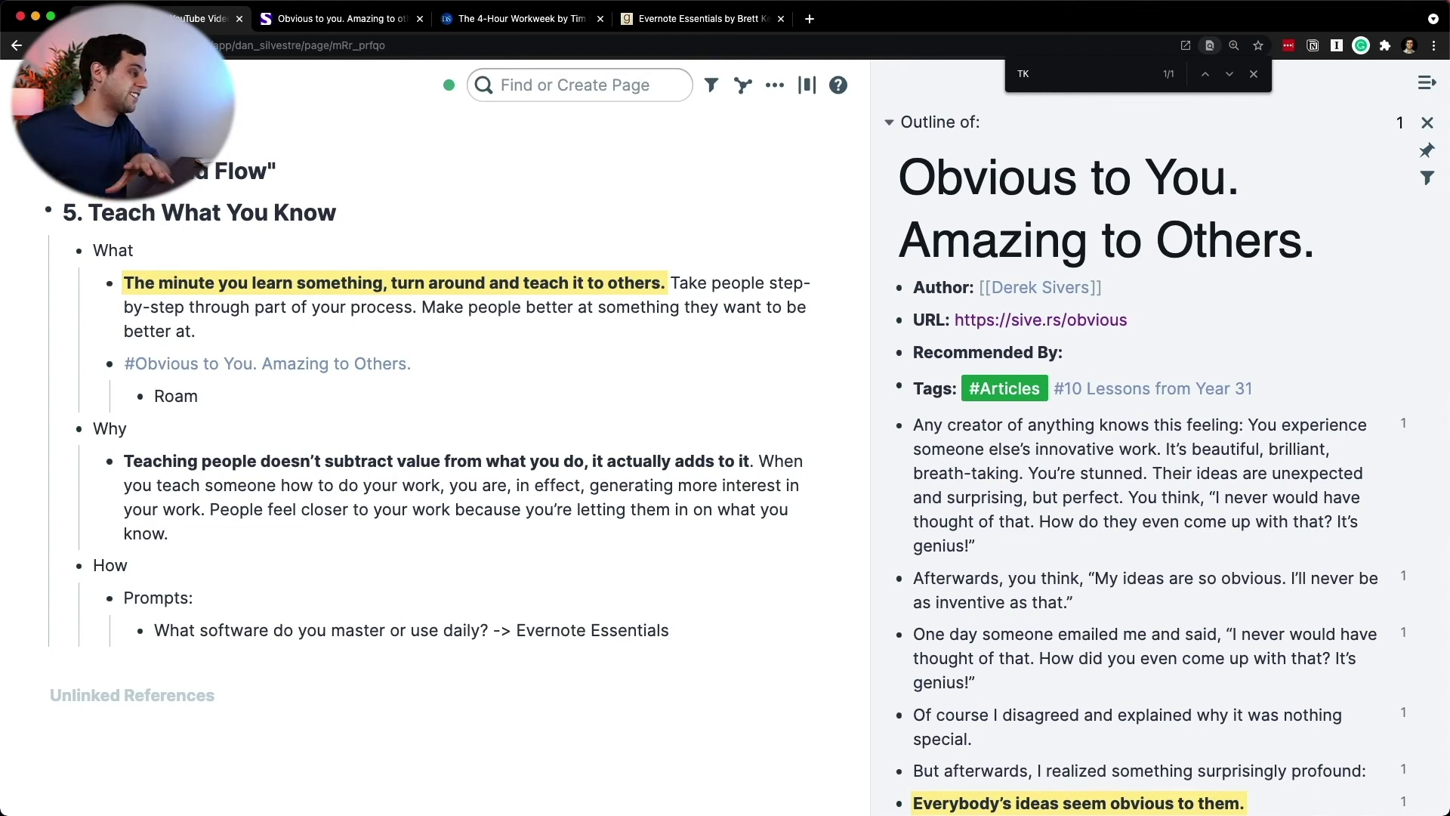
key(Return)
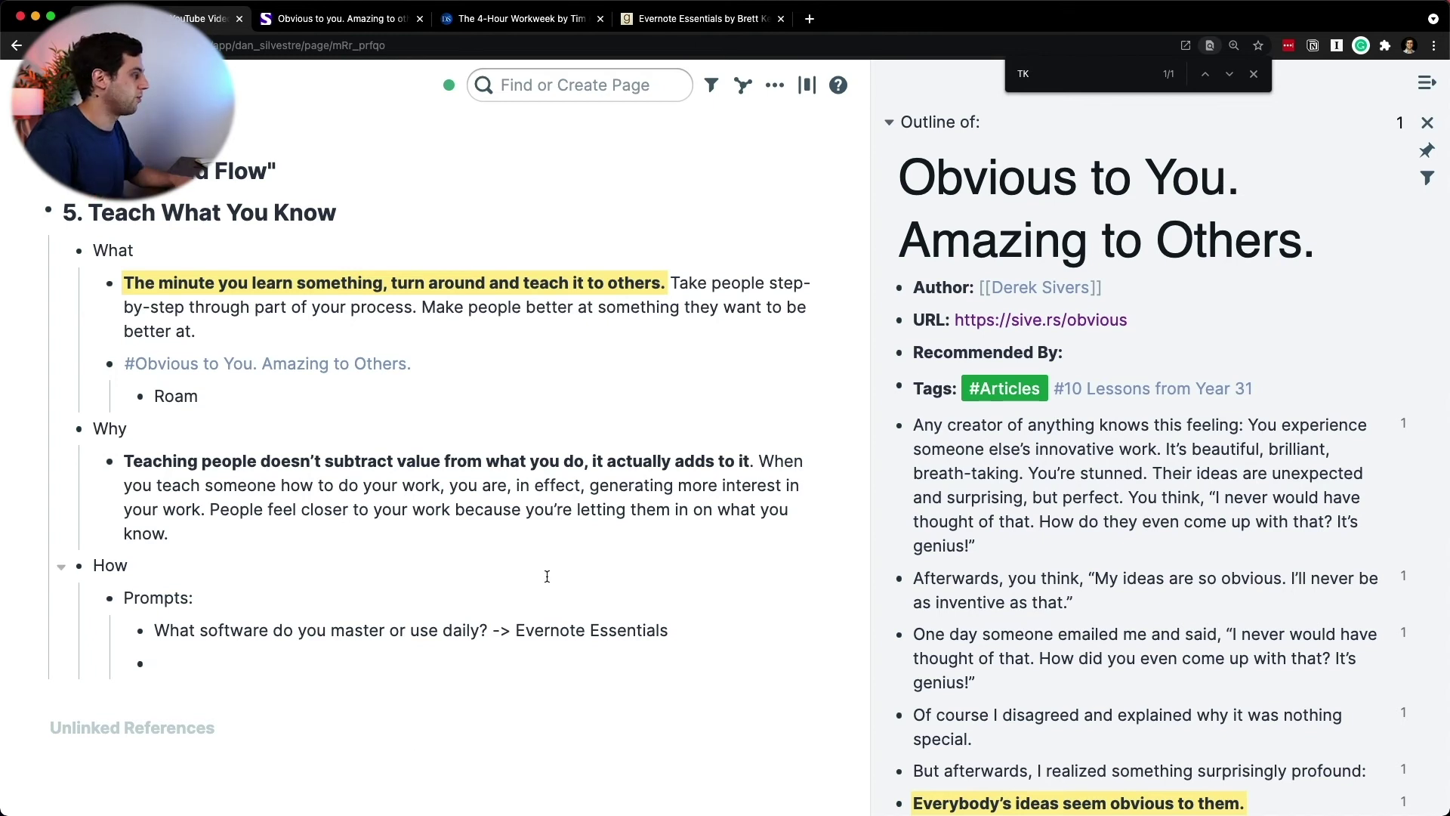
scroll(557, 683, down, 1)
text(Is there somethi)
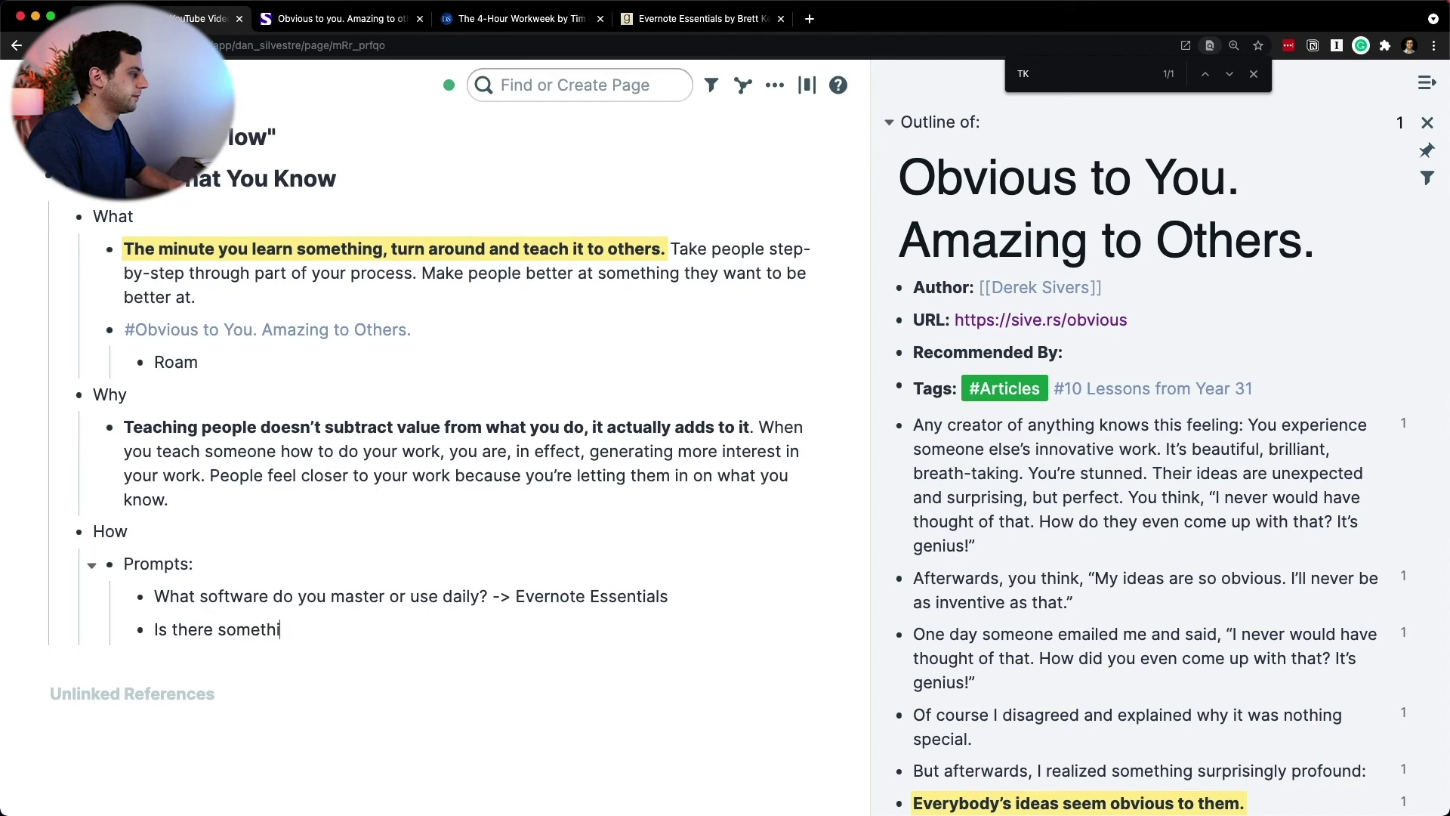
text(ng you read)
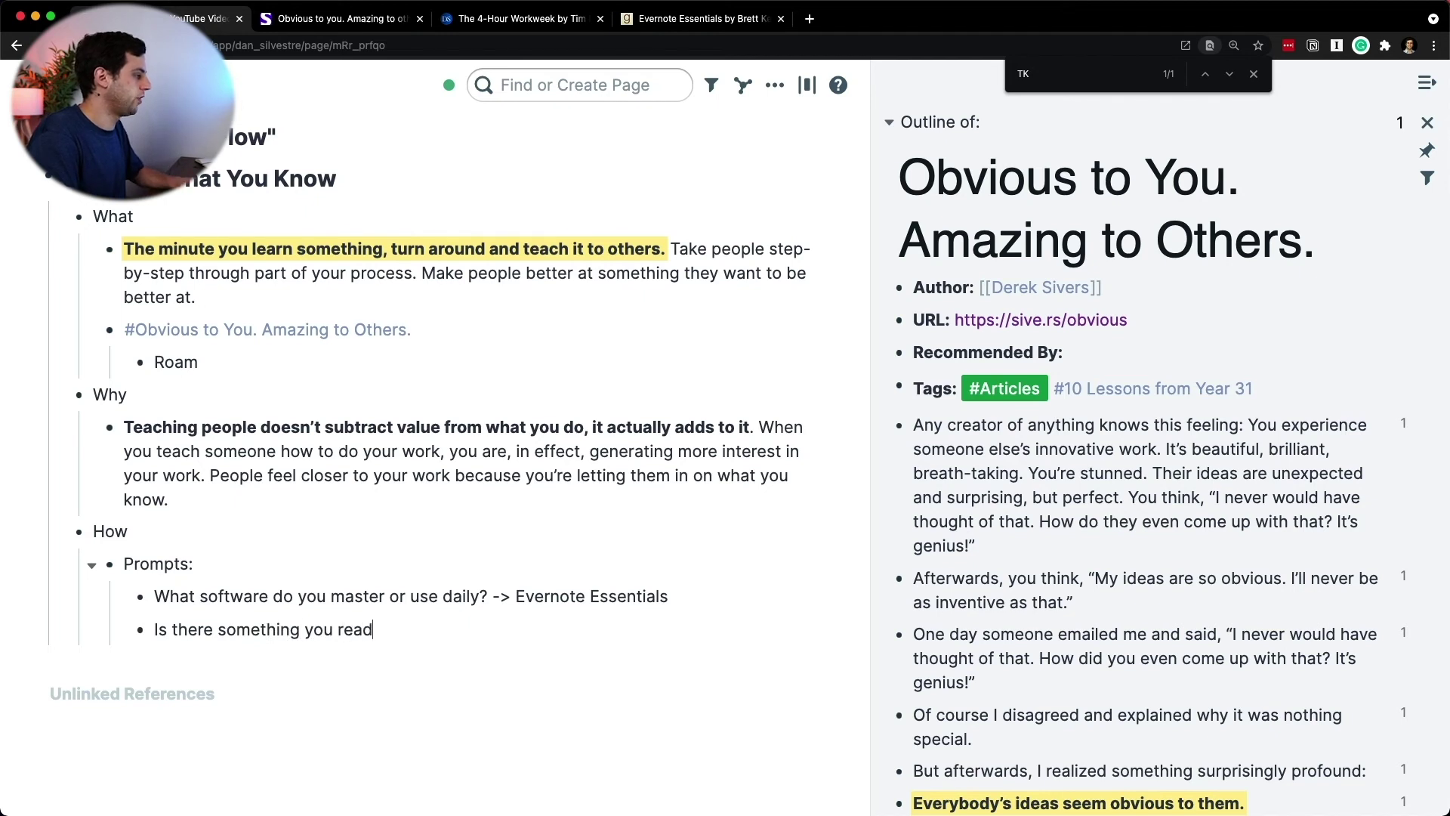
text(/talk about)
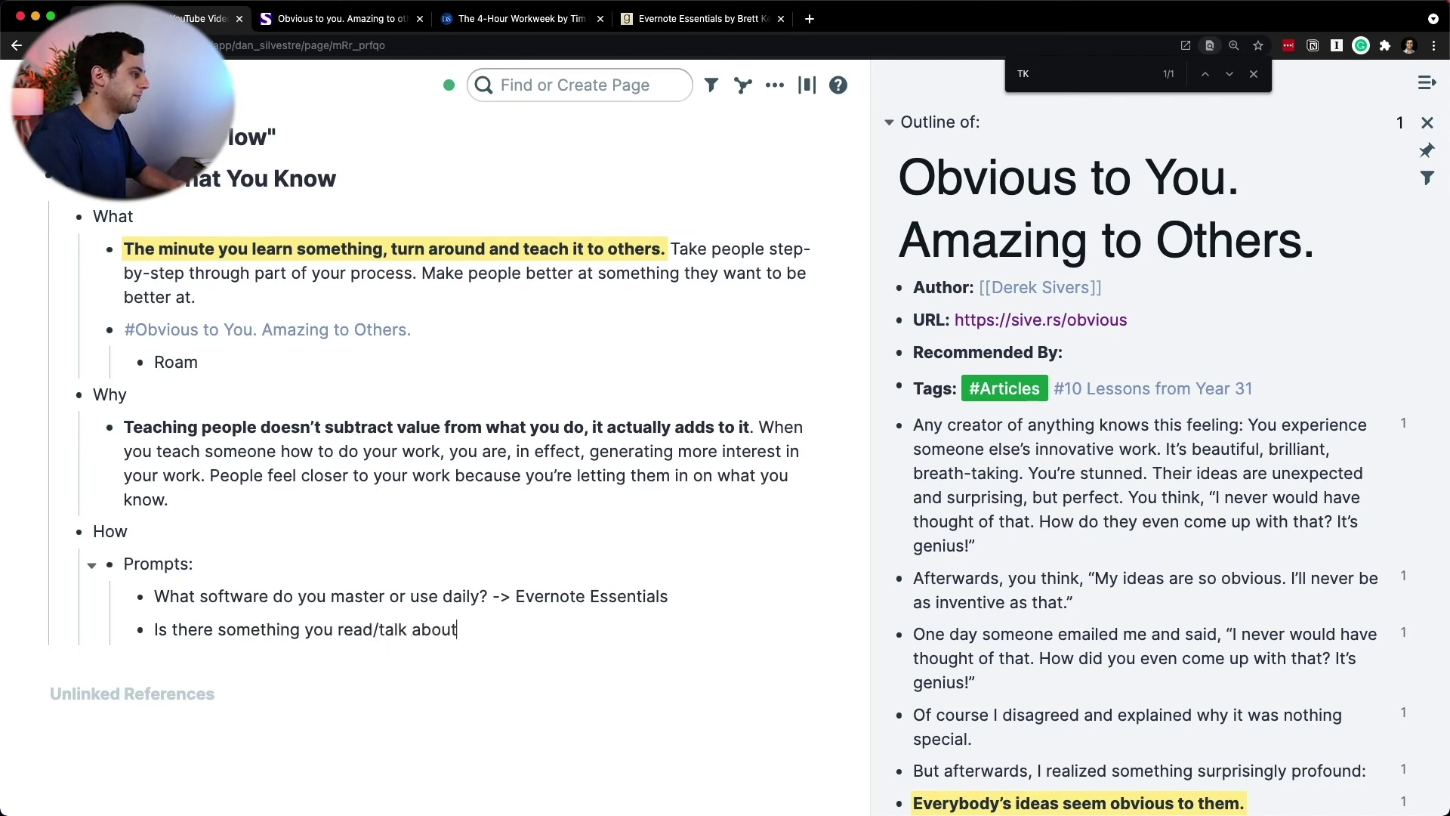
text( every day?)
- Add a 'TK research more prompts' reminder bullet to the Prompts list
key(Return)
text(TK research mo)
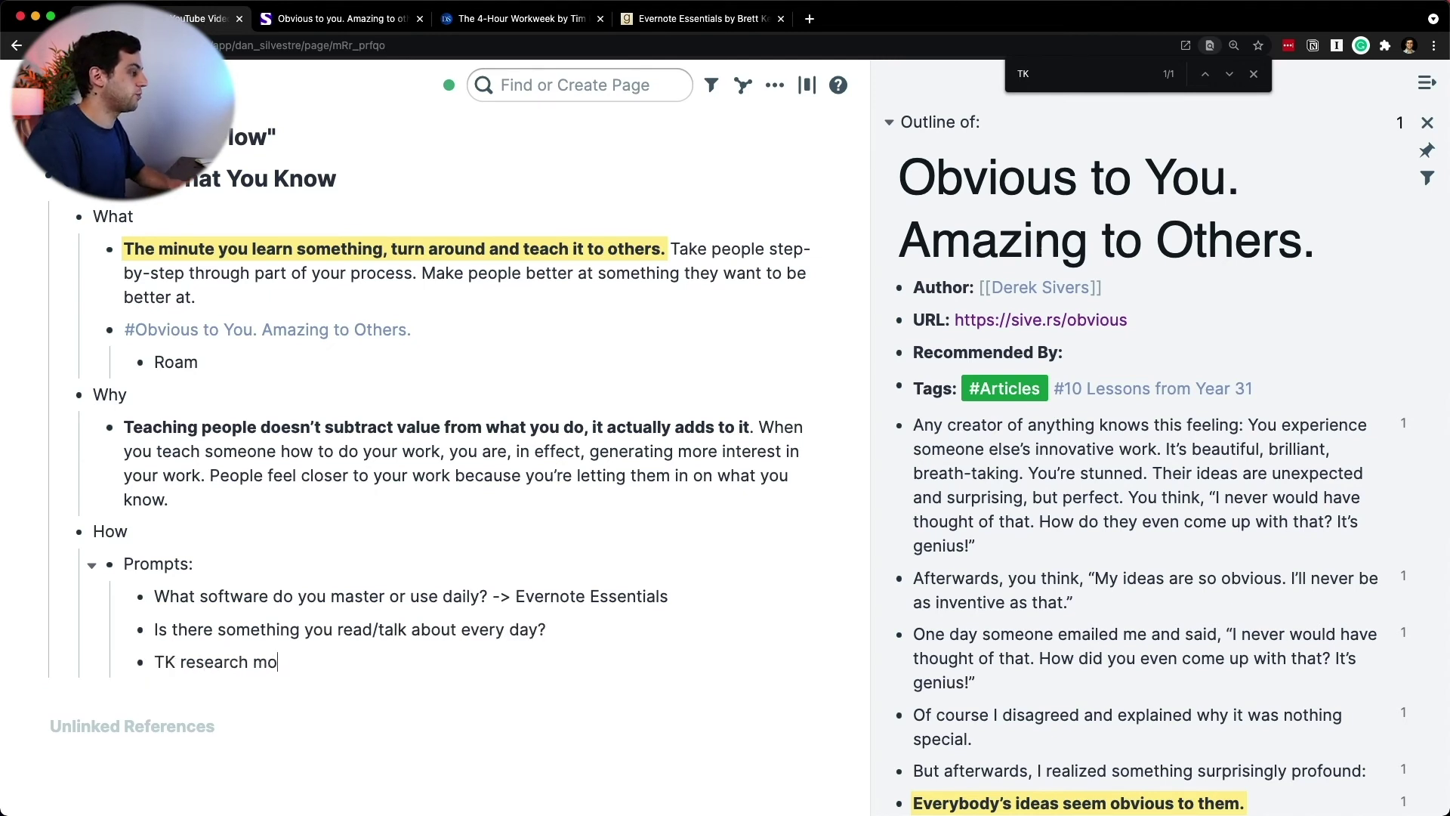
text(re prompts)
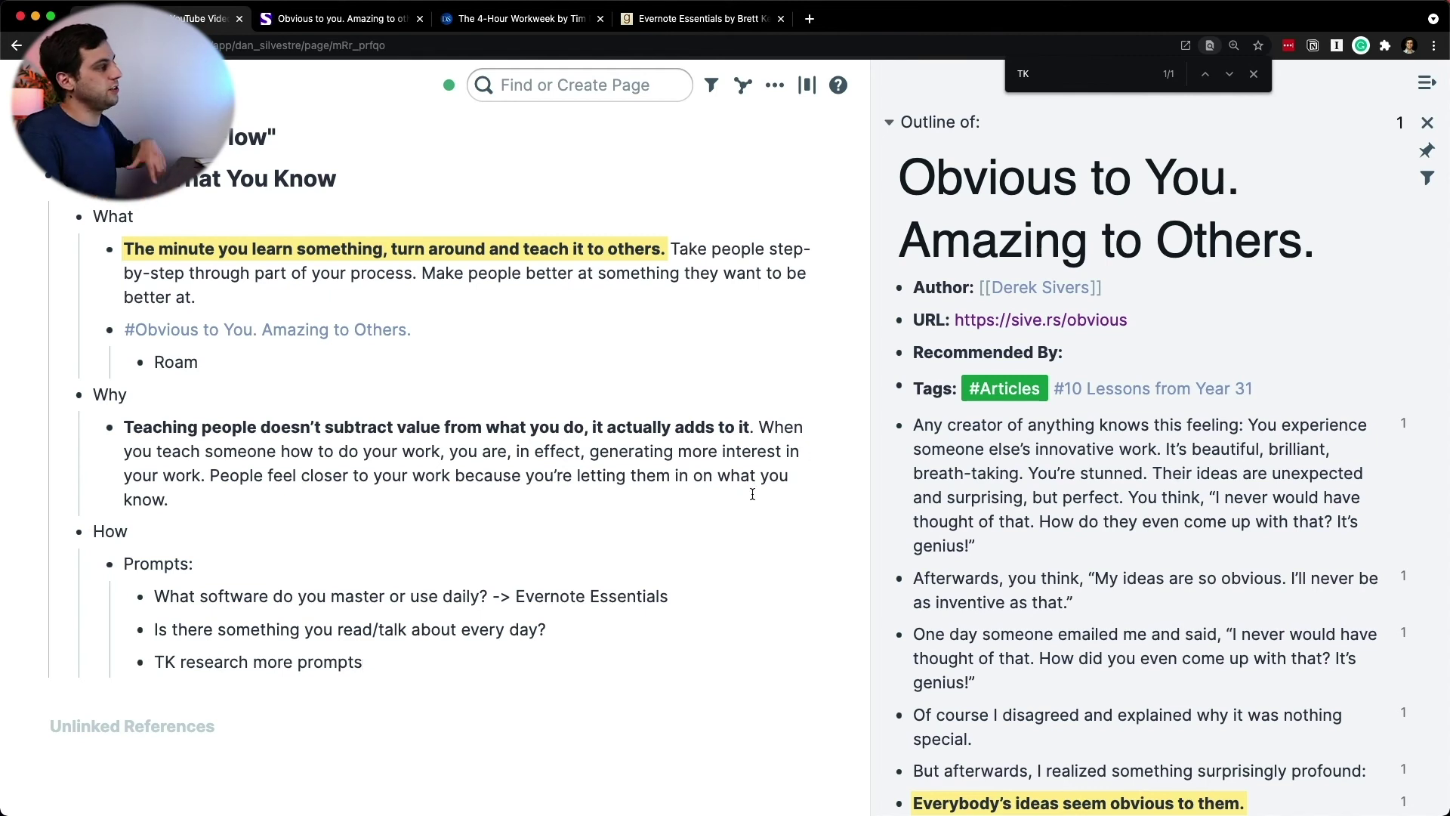
scroll(751, 497, up, 15)
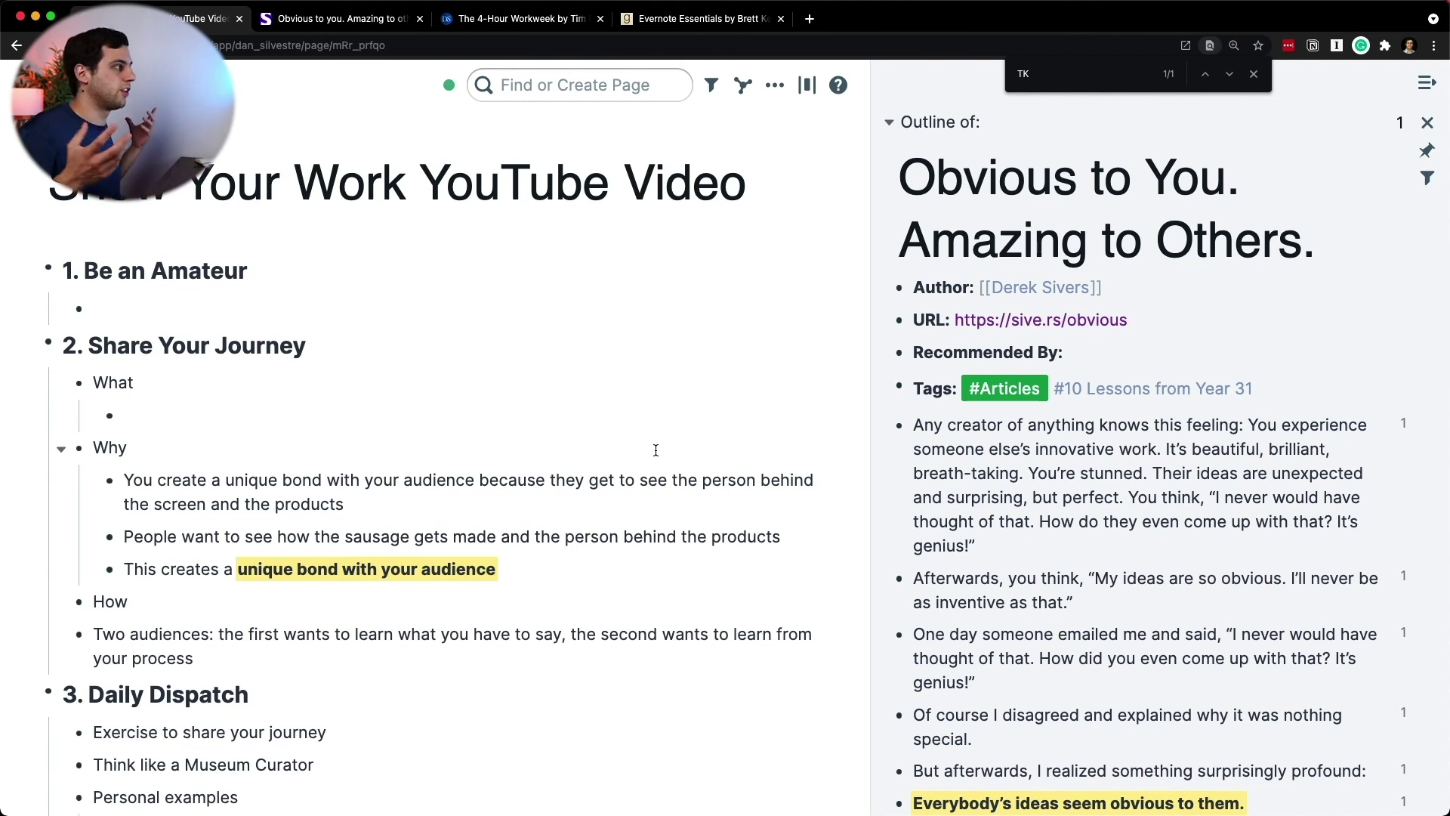
- Set the 'Show Your Work YouTube Video' page to View as Document
right_click(519, 174)
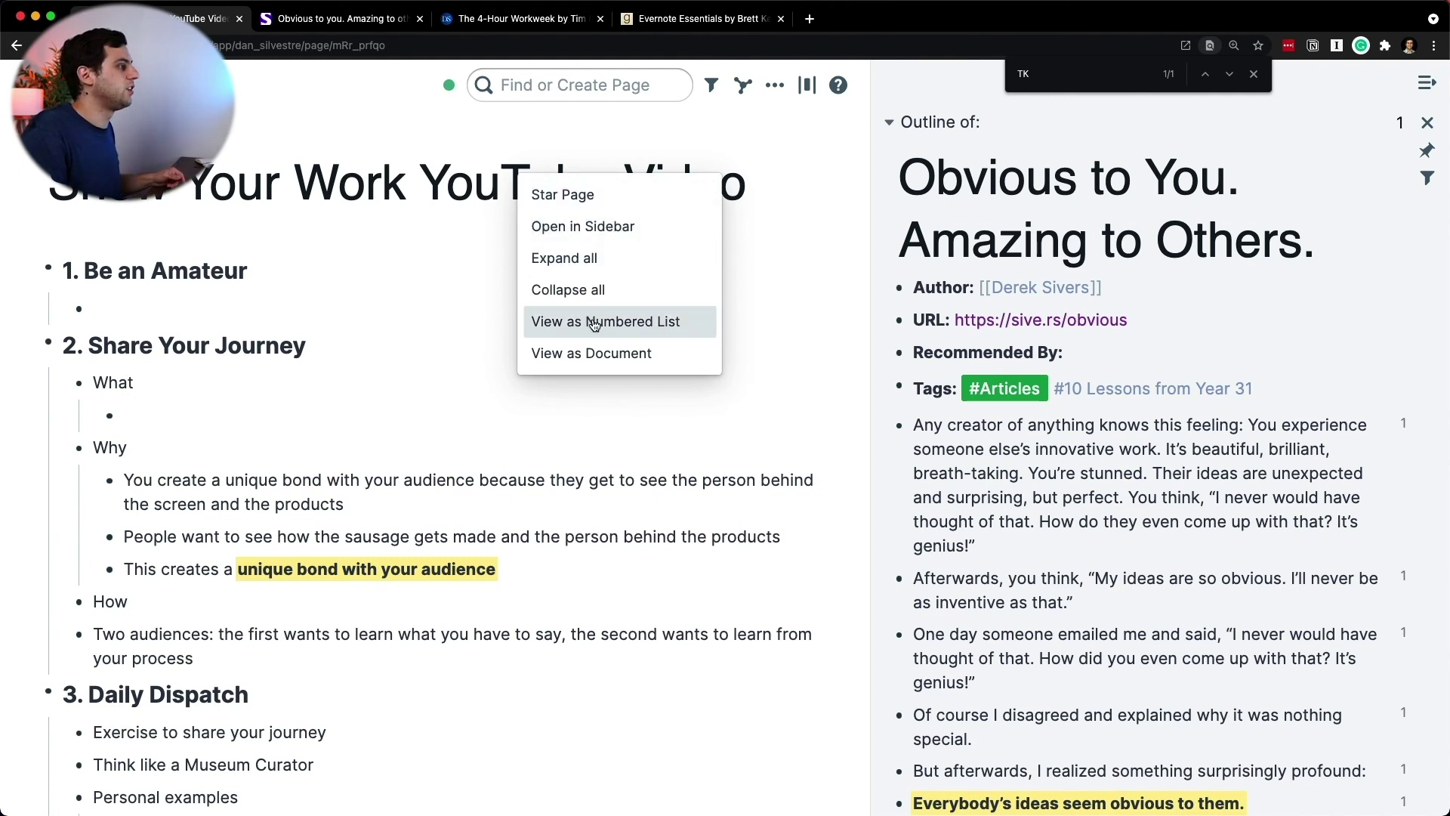
click(665, 360)
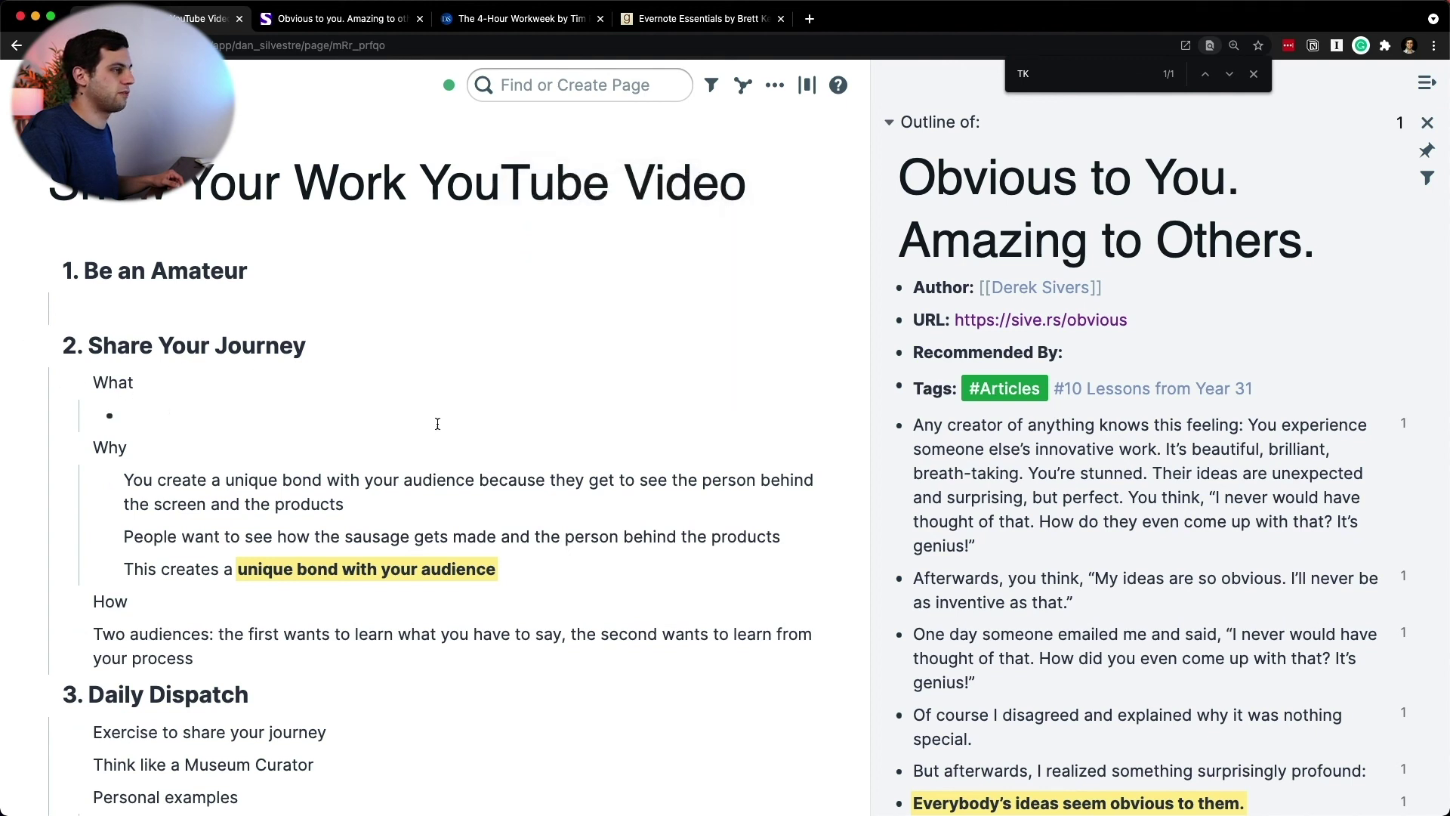